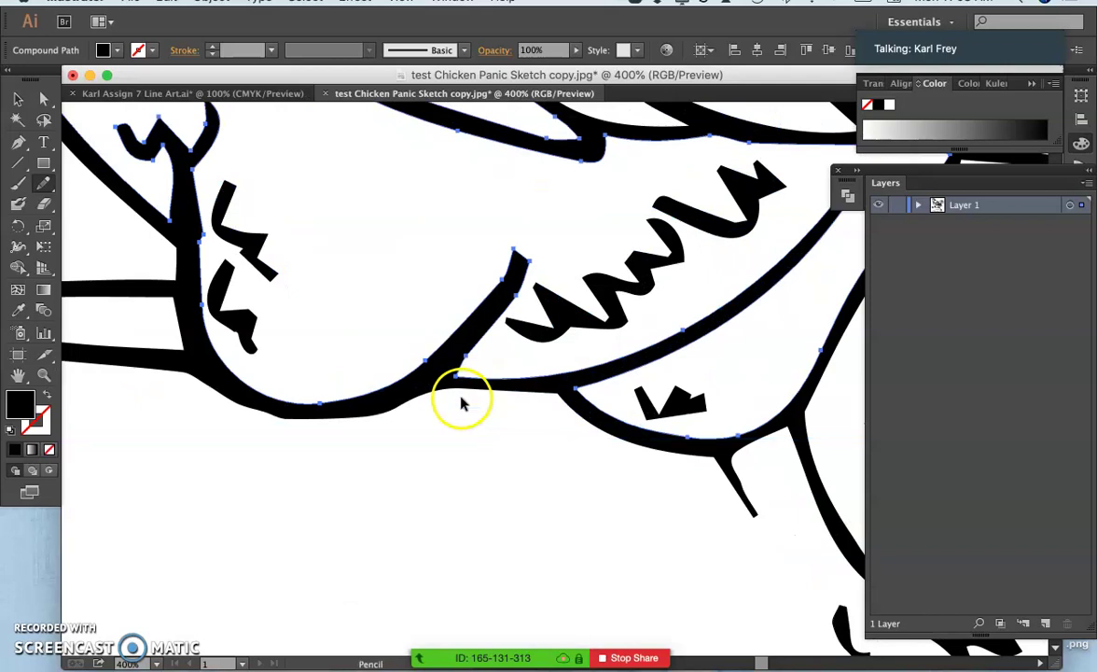
Redraw the curved underside of the belly outline with the Pencil tool to smooth the traced line
{"action": "left_click", "coordinate": [230, 391], "text": "super"}
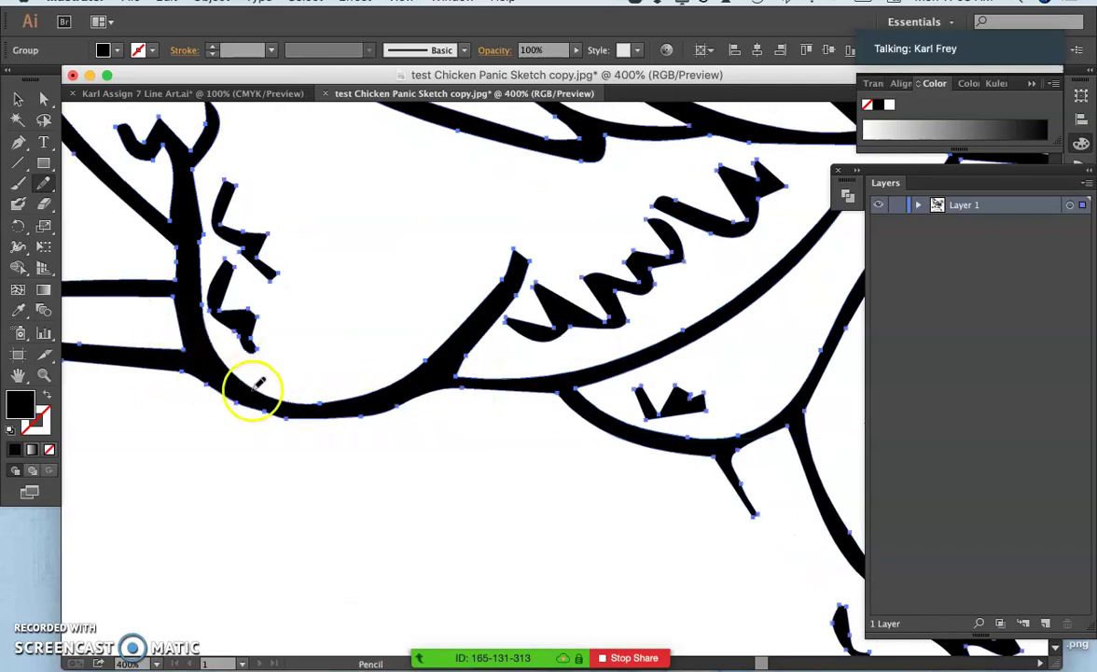
{"action": "left_click_drag", "start_coordinate": [245, 392], "coordinate": [212, 385]}
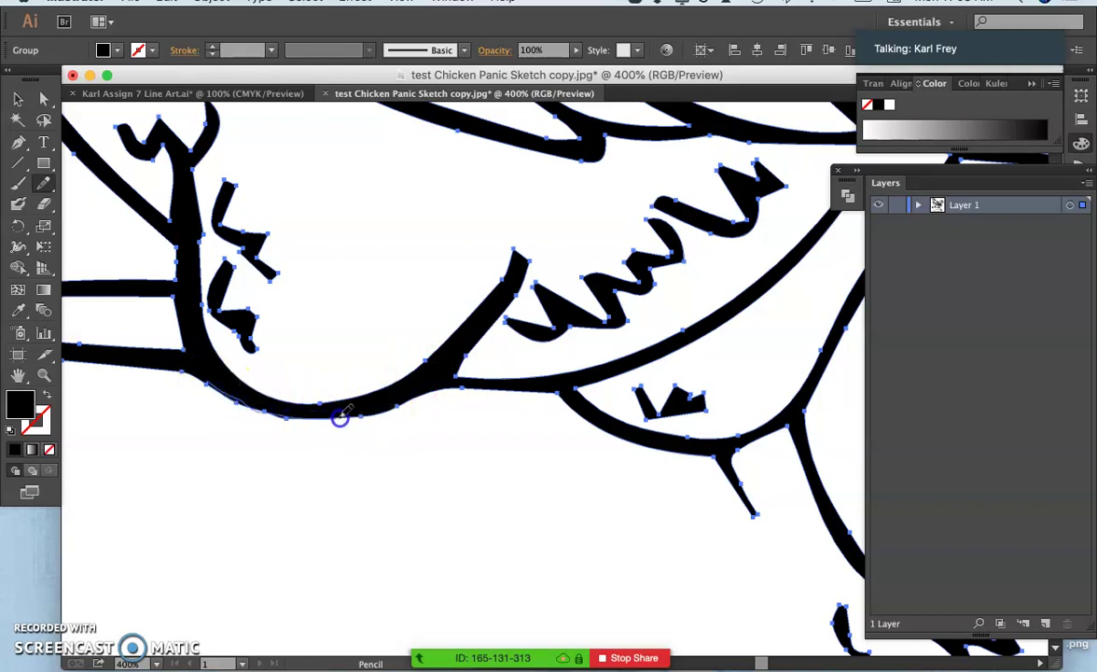
{"action": "left_click_drag", "start_coordinate": [390, 408], "coordinate": [400, 399]}
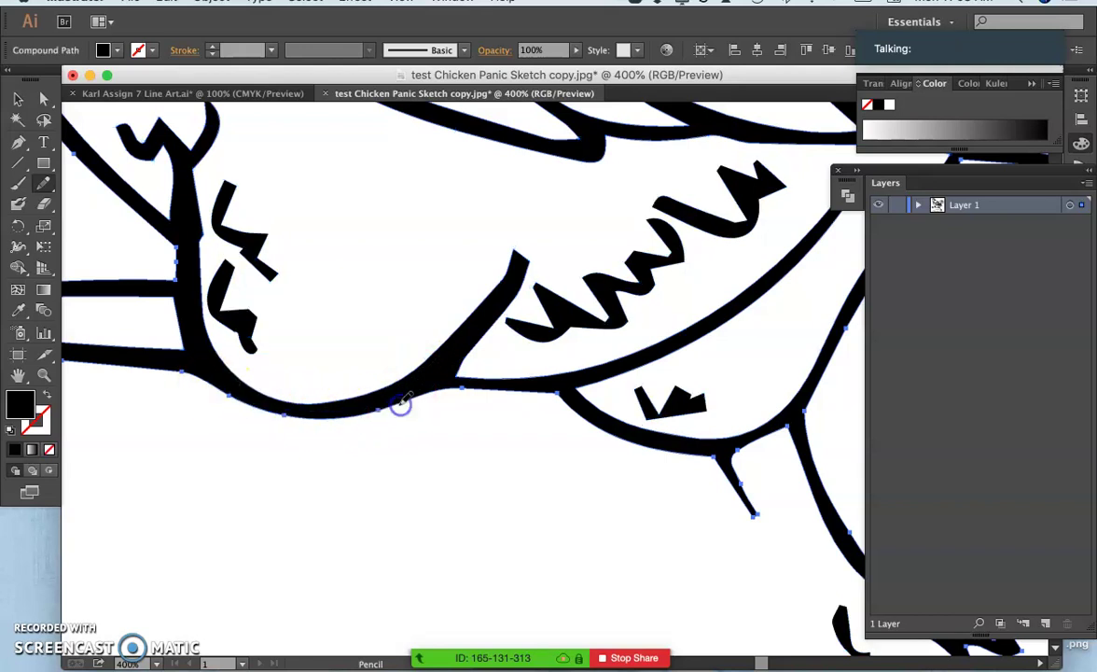
Check the Pencil tool options, accept them, and redraw the corner where the diagonal body line meets the thick vertical leg line
{"action": "double_click", "coordinate": [46, 187]}
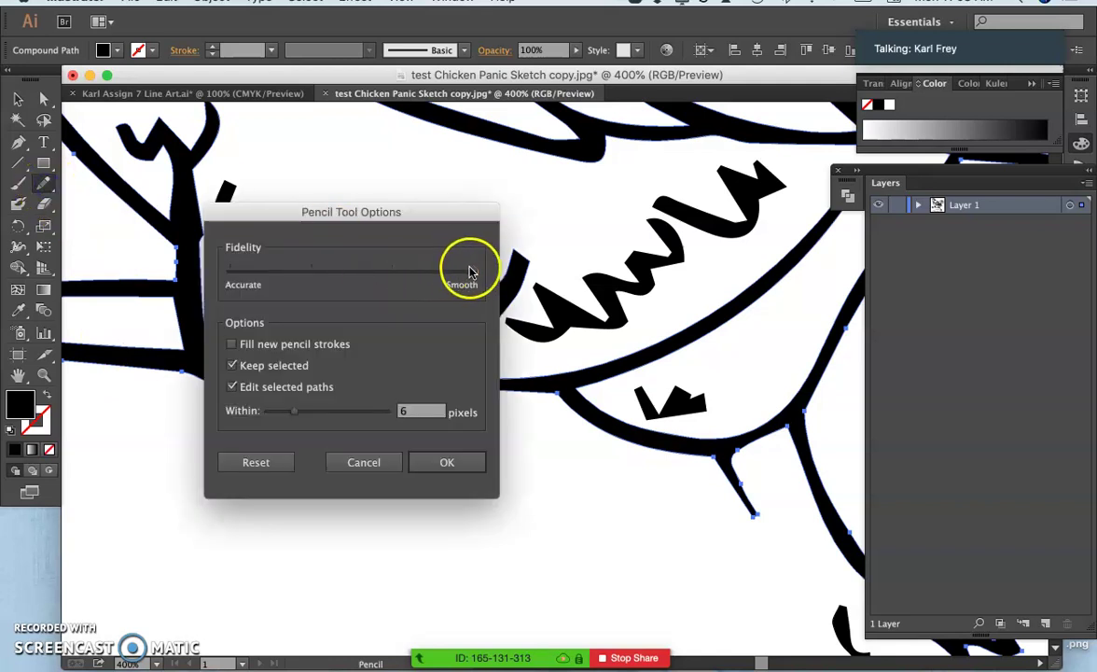
{"action": "left_click", "coordinate": [447, 460]}
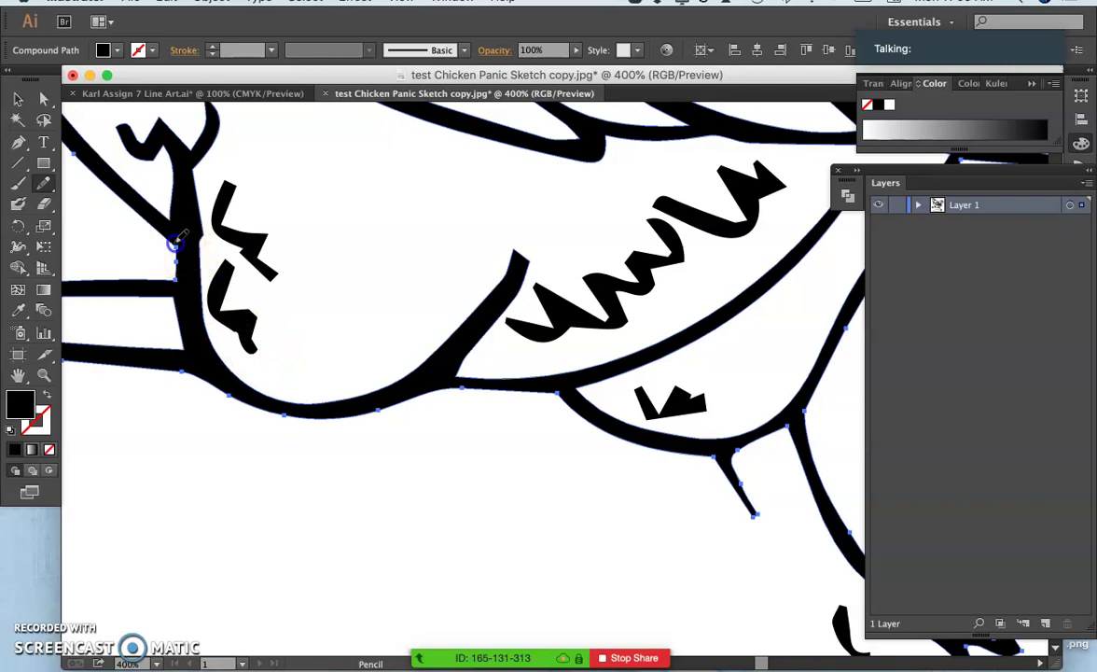
{"action": "left_click_drag", "start_coordinate": [175, 274], "coordinate": [143, 220]}
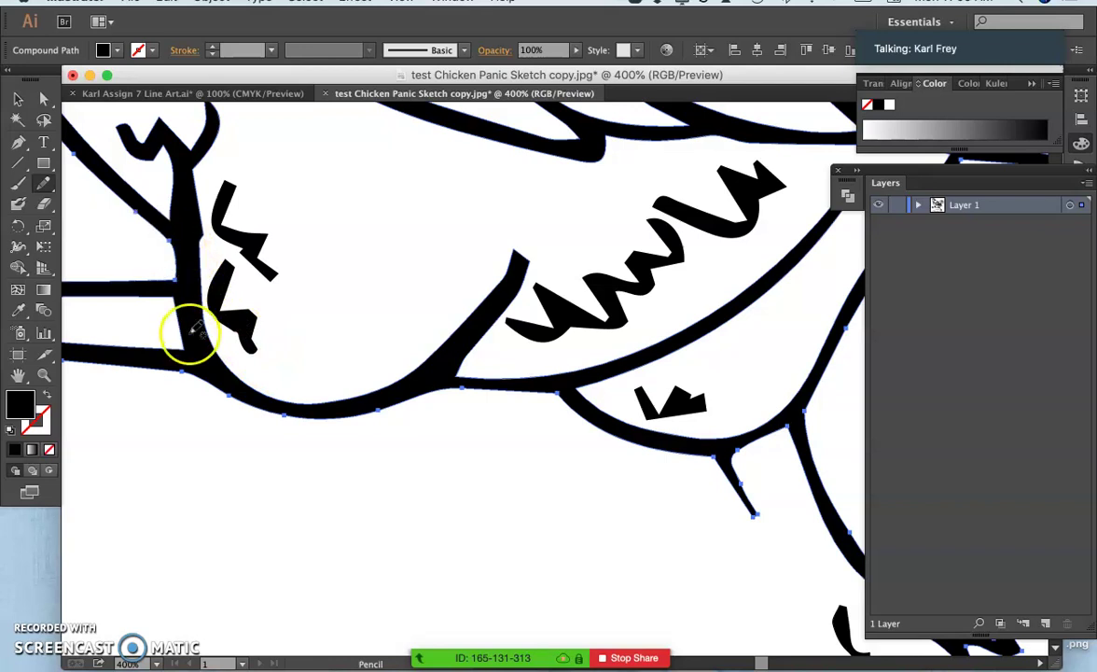
Select the inner body contour and smooth the bump on the inner edge of the vertical leg line
{"action": "scroll", "coordinate": [194, 332], "scroll_direction": "up", "scroll_amount": 5}
{"action": "scroll", "coordinate": [194, 332], "scroll_direction": "left", "scroll_amount": 5}
{"action": "left_click", "coordinate": [357, 381], "text": "super"}
{"action": "left_click_drag", "start_coordinate": [370, 397], "coordinate": [370, 453]}
{"action": "scroll", "coordinate": [477, 452], "scroll_direction": "down", "scroll_amount": 1}
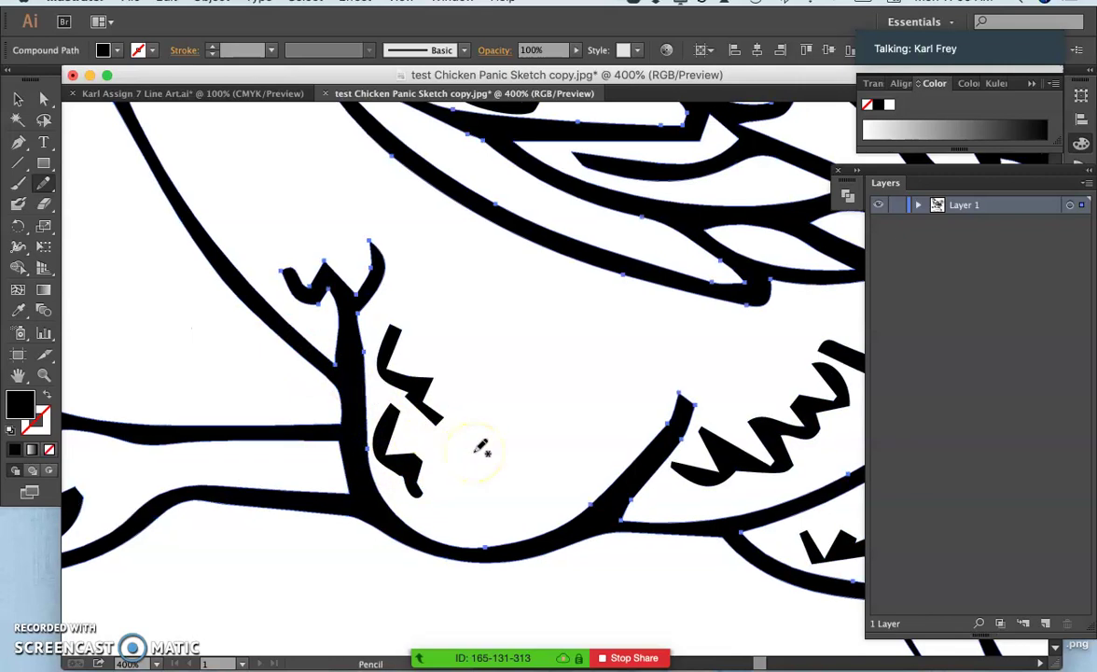
Smooth the upper outer edge of the outstretched foot and reshape the inner contour at its lowest claw with the Pencil tool
{"action": "scroll", "coordinate": [481, 448], "scroll_direction": "down", "scroll_amount": 2}
{"action": "scroll", "coordinate": [481, 448], "scroll_direction": "left", "scroll_amount": 6}
{"action": "key", "text": "v"}
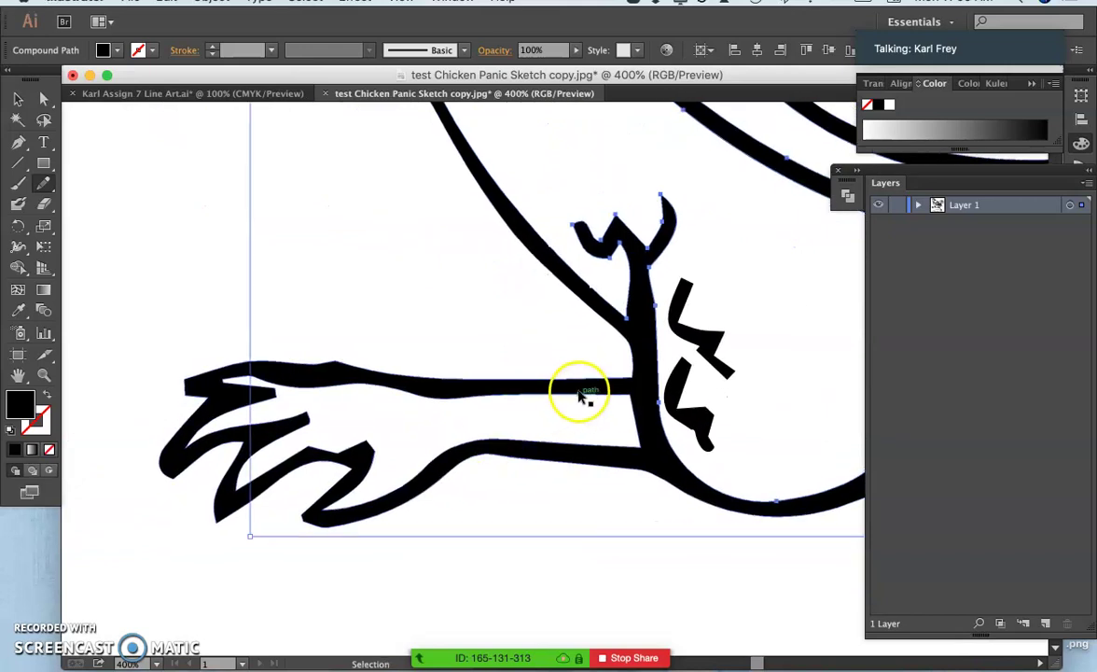
{"action": "left_click", "coordinate": [581, 394]}
{"action": "key", "text": "n"}
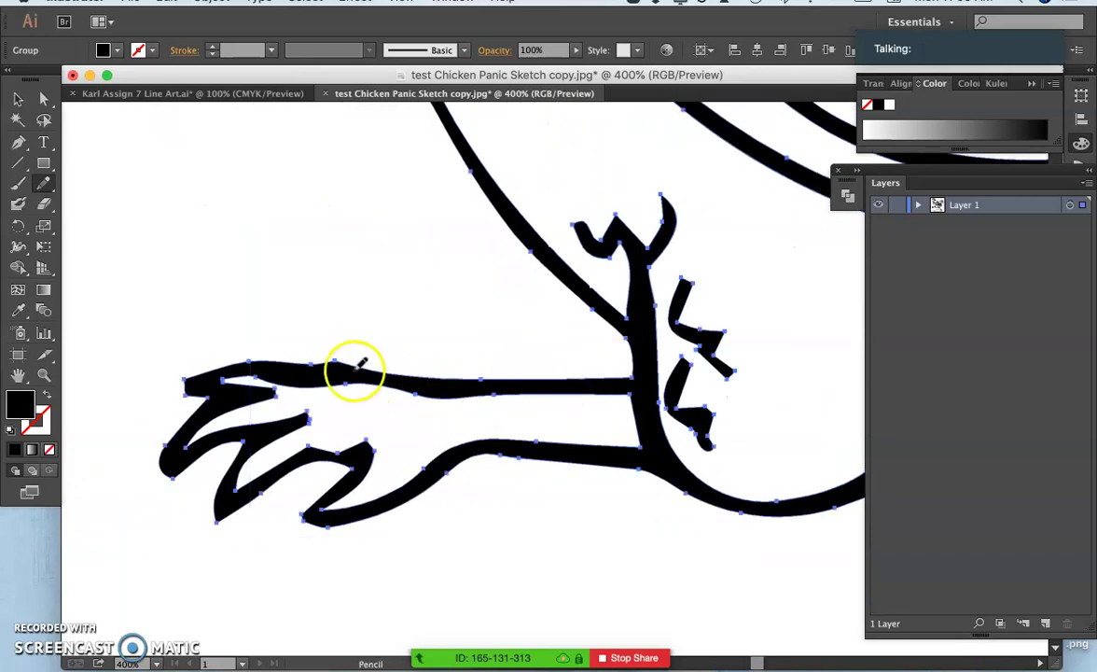
{"action": "left_click_drag", "start_coordinate": [311, 363], "coordinate": [416, 362]}
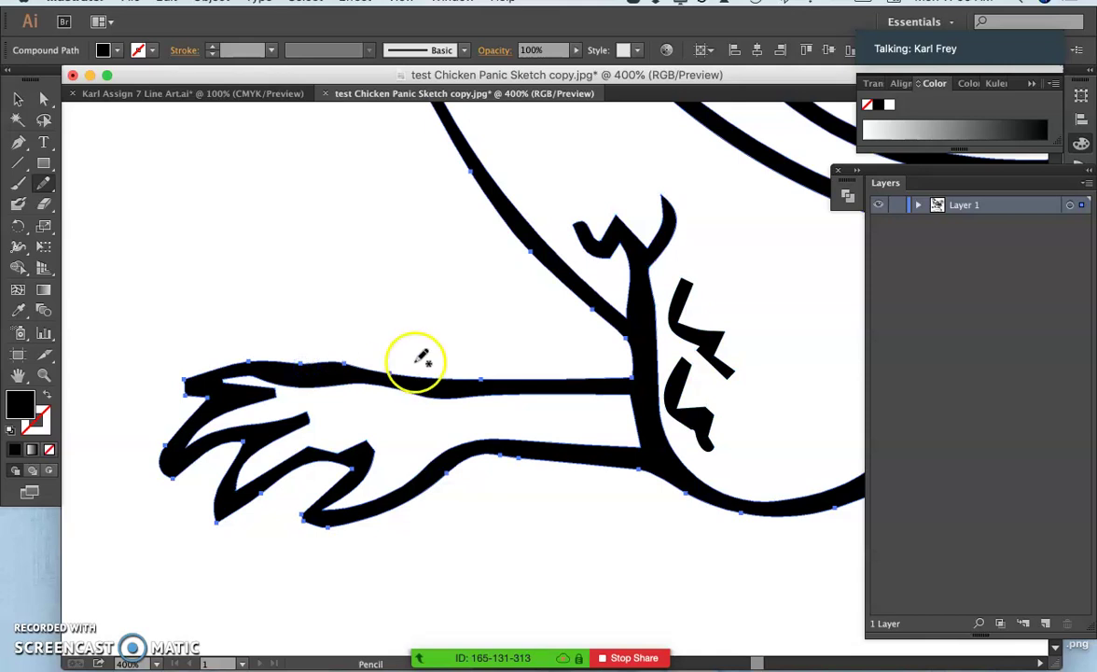
{"action": "left_click", "coordinate": [351, 457], "text": "super"}
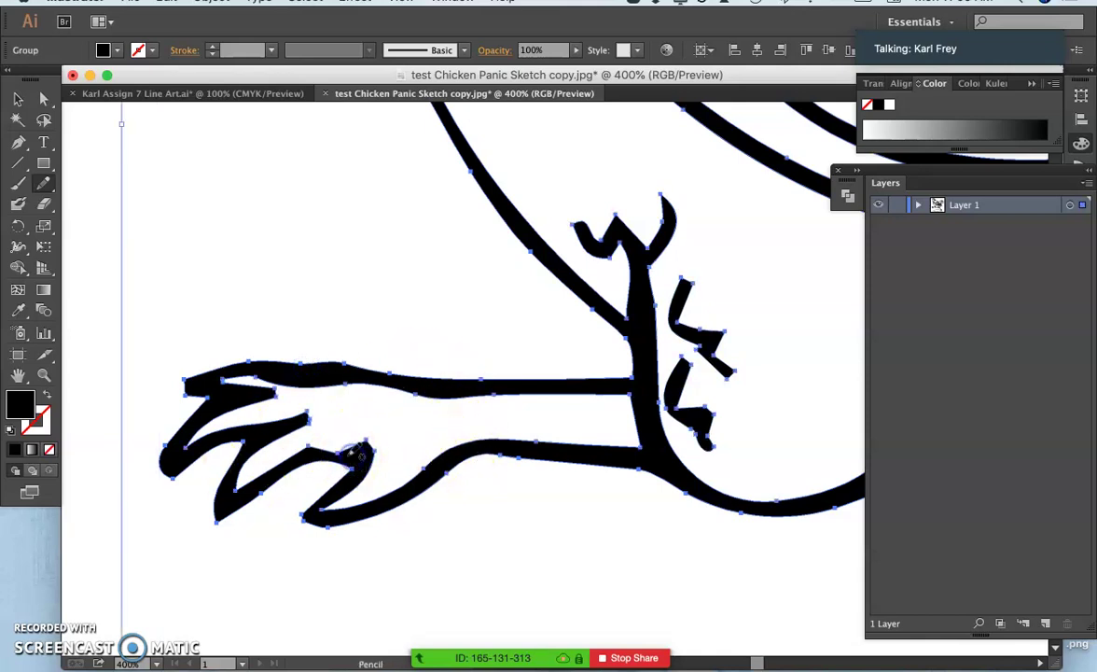
{"action": "mouse_move", "coordinate": [383, 451]}
{"action": "left_mouse_down"}
{"action": "mouse_move", "coordinate": [362, 497]}
{"action": "mouse_move", "coordinate": [396, 464]}
{"action": "left_mouse_up"}
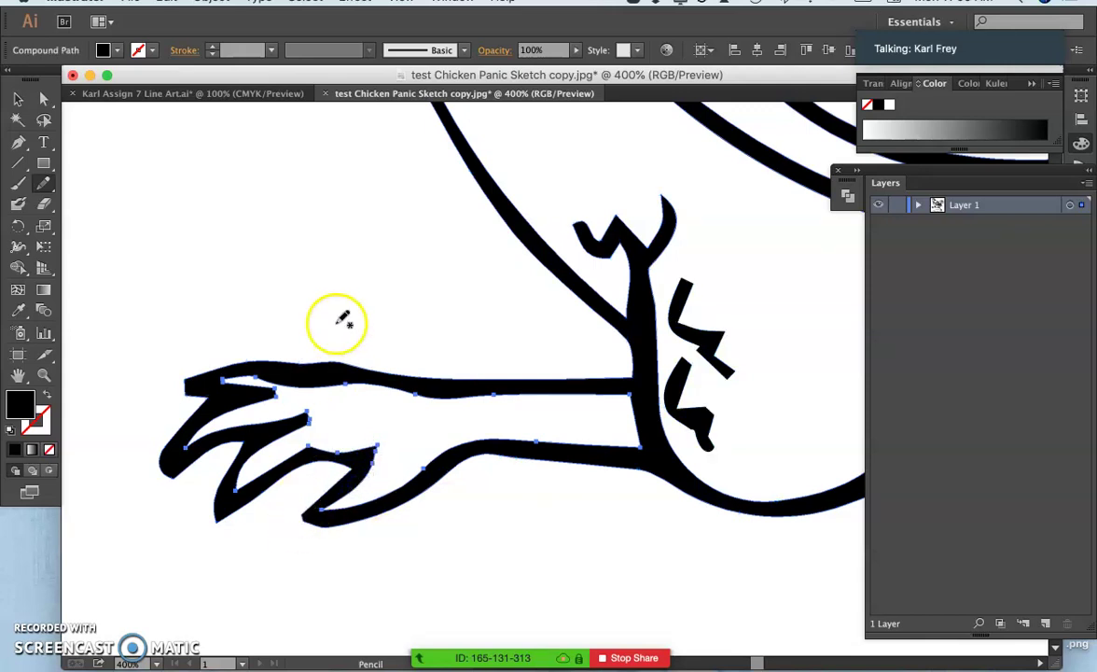
Switch to the Assign 7 Line Art document and examine the hand-drawn black line art over the faded sketch
{"action": "left_click", "coordinate": [238, 93]}
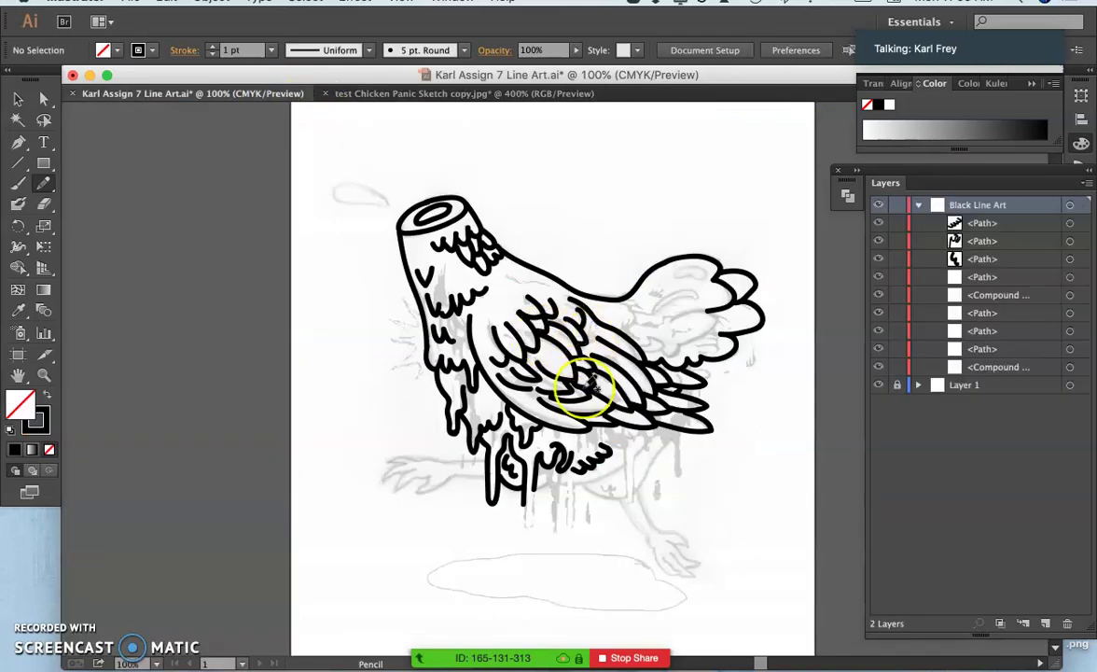
{"action": "scroll", "coordinate": [583, 378], "scroll_direction": "right", "scroll_amount": 3}
{"action": "scroll", "coordinate": [583, 378], "scroll_direction": "down", "scroll_amount": 2}
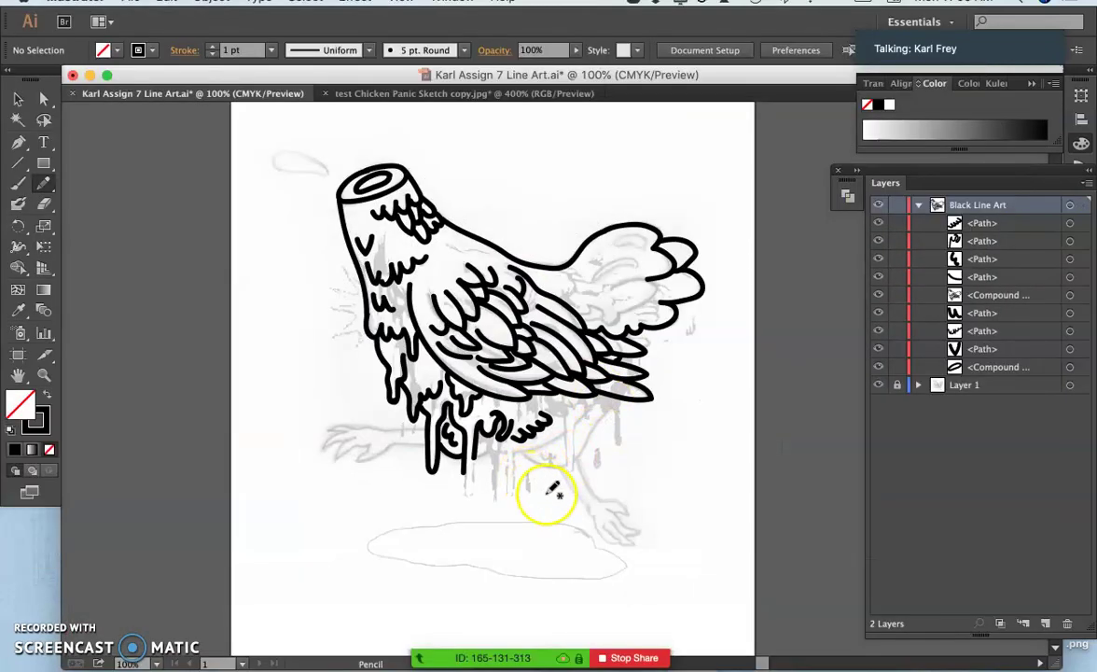
{"action": "key", "text": "super+equal"}
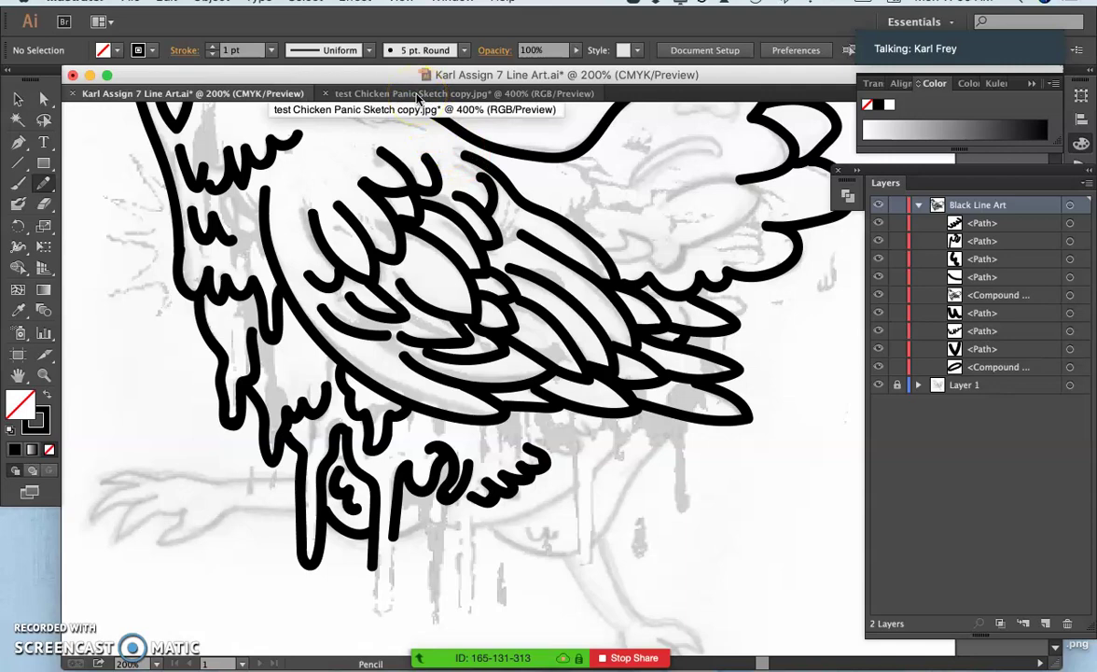
{"action": "left_click", "coordinate": [441, 223]}
{"action": "scroll", "coordinate": [453, 220], "scroll_direction": "up", "scroll_amount": 5}
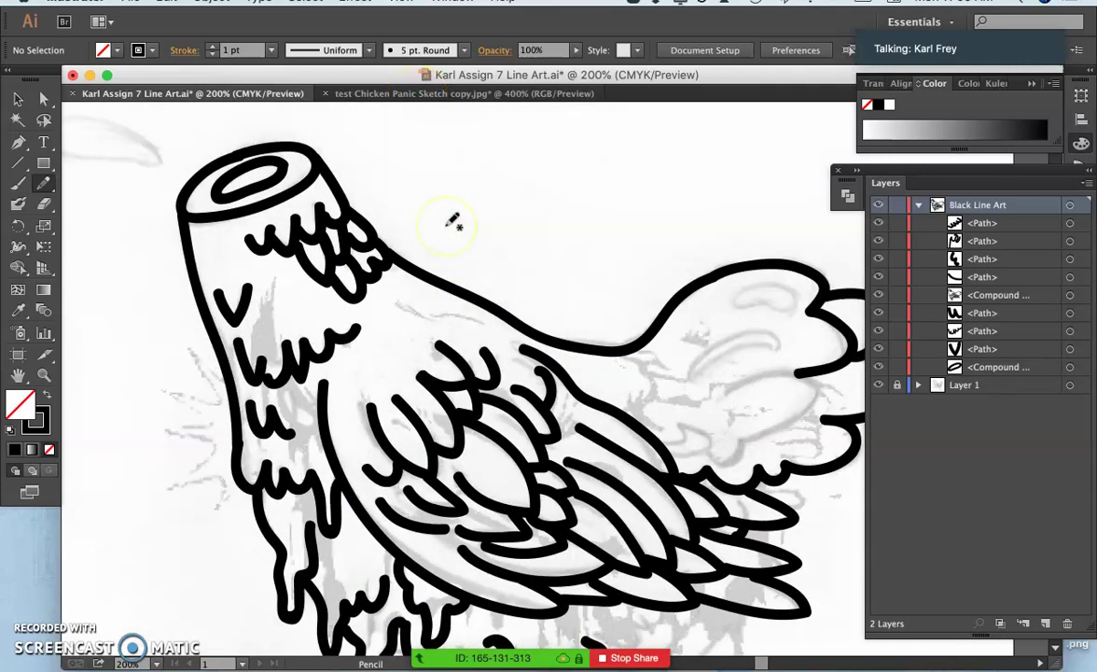
{"action": "scroll", "coordinate": [452, 220], "scroll_direction": "down", "scroll_amount": 10}
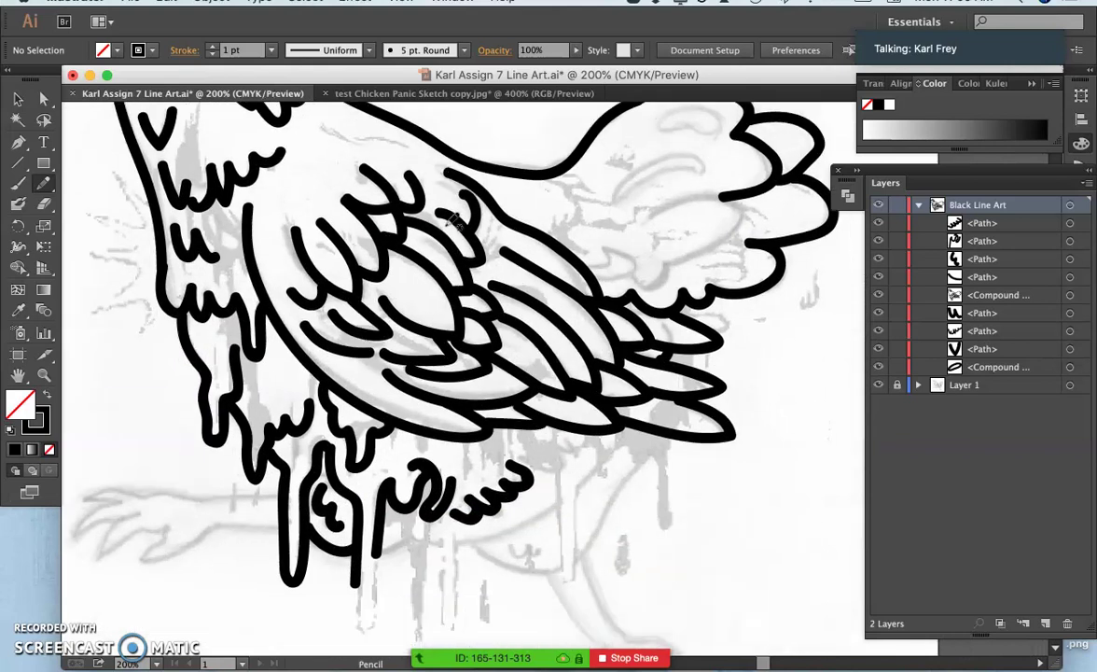
Try painting a drip outline below the tail-side wing feathers with the Blob Brush, and undo it
{"action": "left_click", "coordinate": [20, 204]}
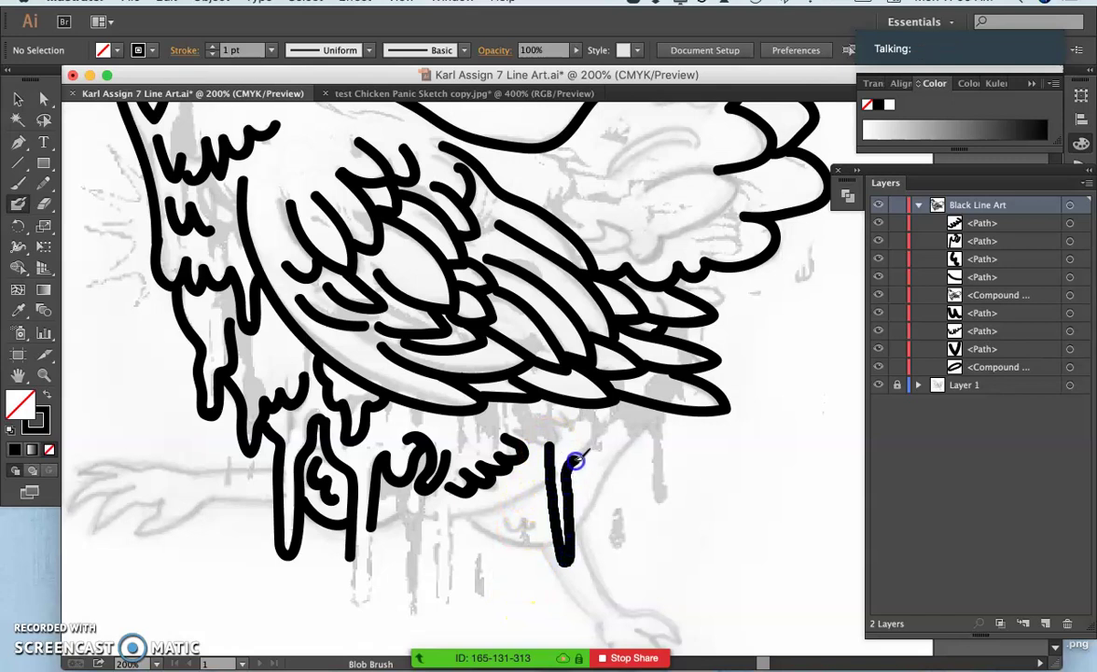
{"action": "left_click_drag", "start_coordinate": [603, 420], "coordinate": [603, 422]}
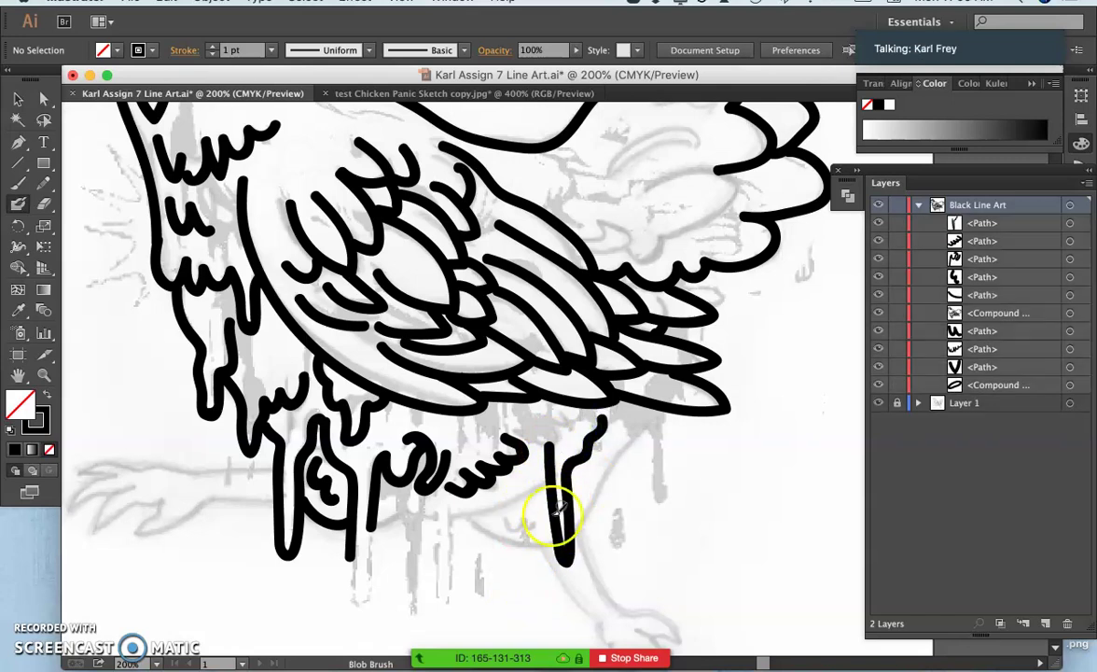
{"action": "key", "text": "super+z"}
{"action": "scroll", "coordinate": [483, 502], "scroll_direction": "up", "scroll_amount": 5}
{"action": "scroll", "coordinate": [482, 502], "scroll_direction": "left", "scroll_amount": 5}
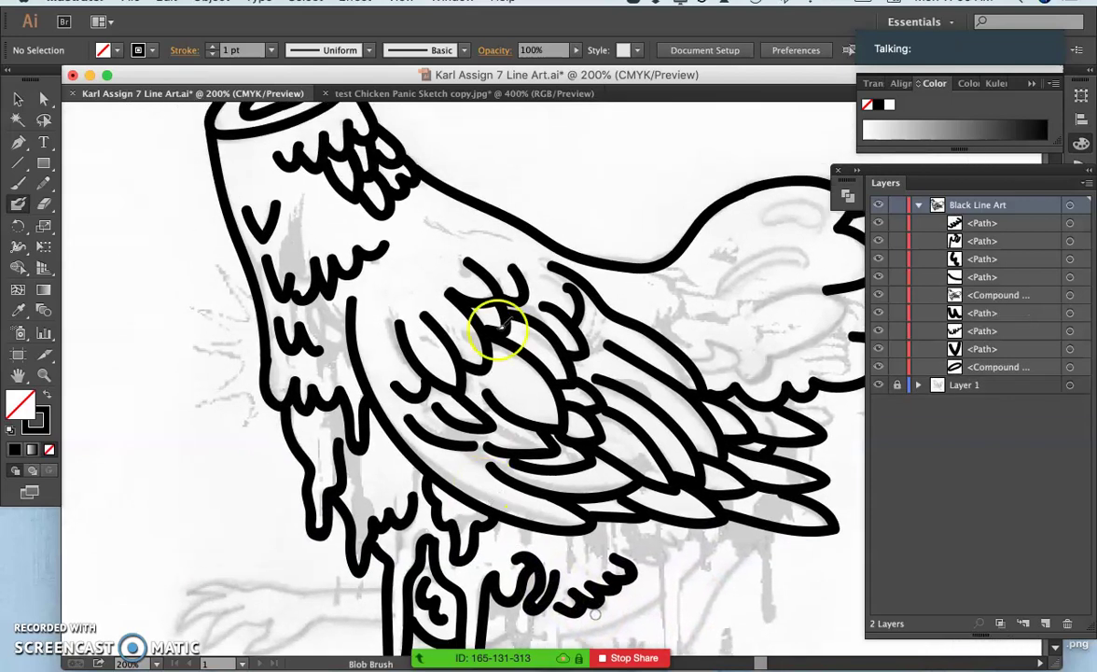
Return to the test Chicken Panic Sketch document and smooth the inner upper contour of the foot with the Pencil tool
{"action": "left_click", "coordinate": [476, 93]}
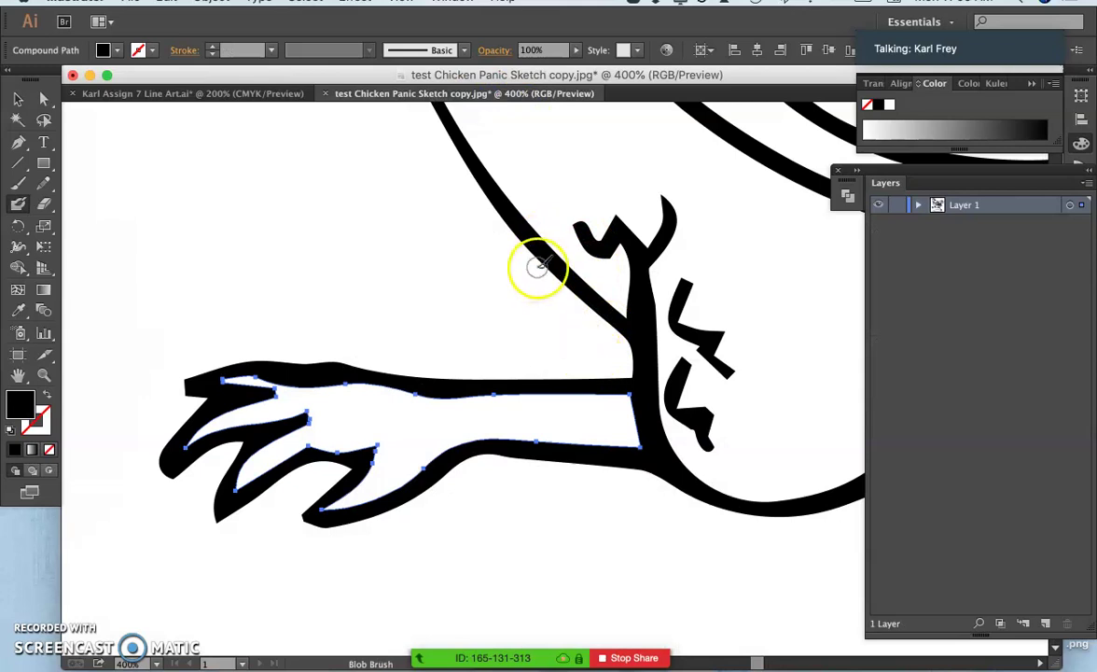
{"action": "left_click", "coordinate": [453, 1]}
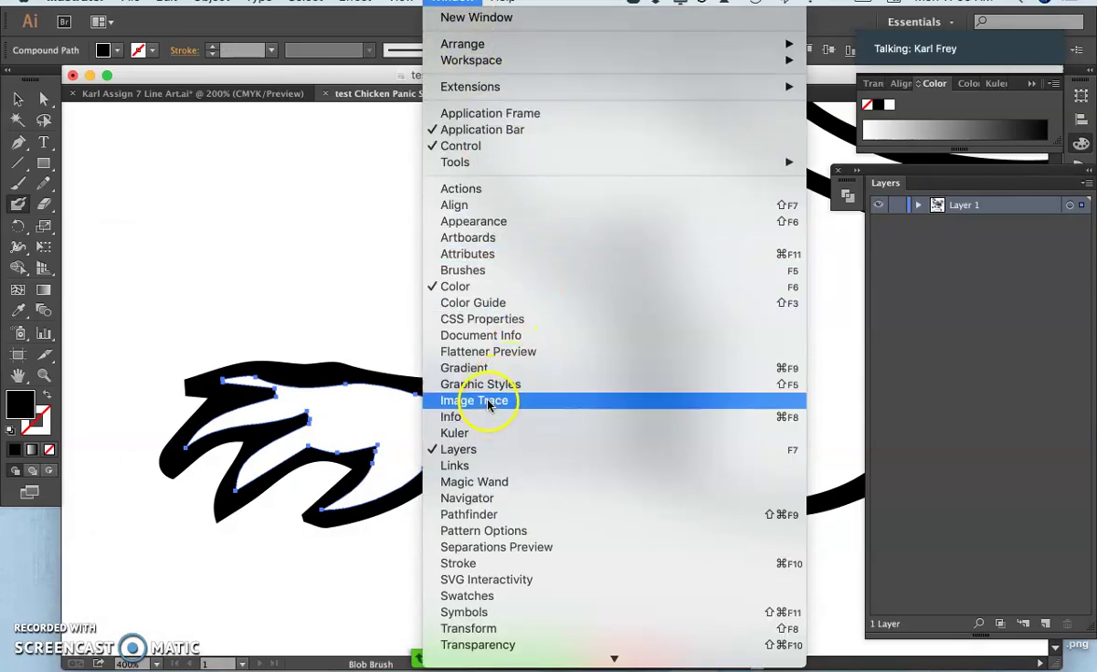
{"action": "left_click", "coordinate": [362, 326]}
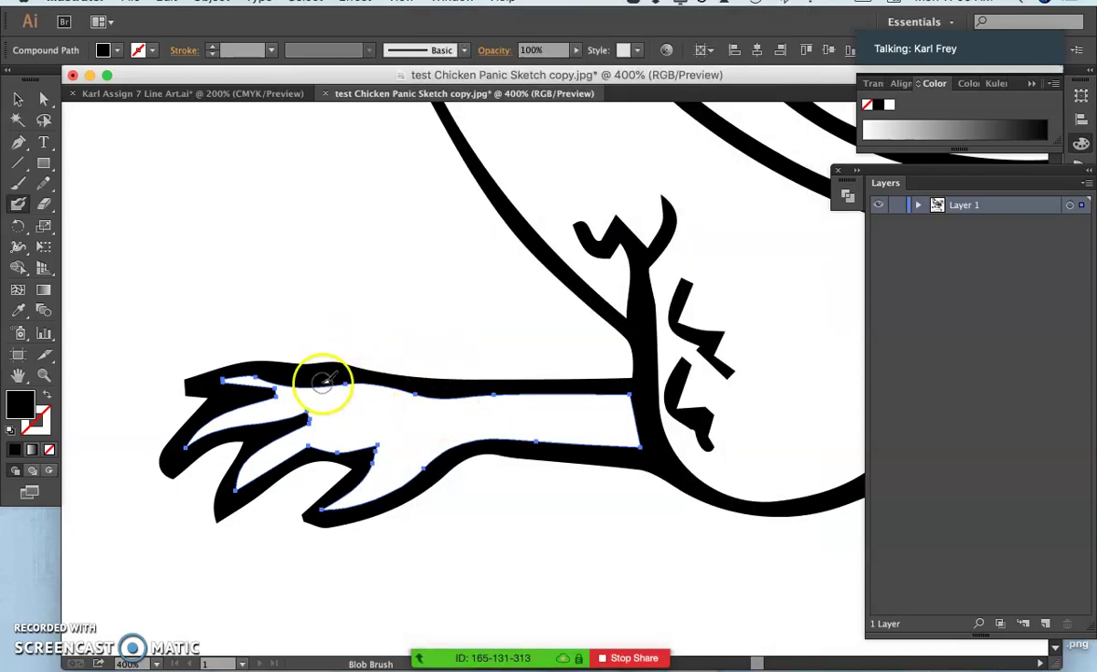
{"action": "left_click", "coordinate": [43, 182]}
{"action": "left_click_drag", "start_coordinate": [260, 377], "coordinate": [259, 377]}
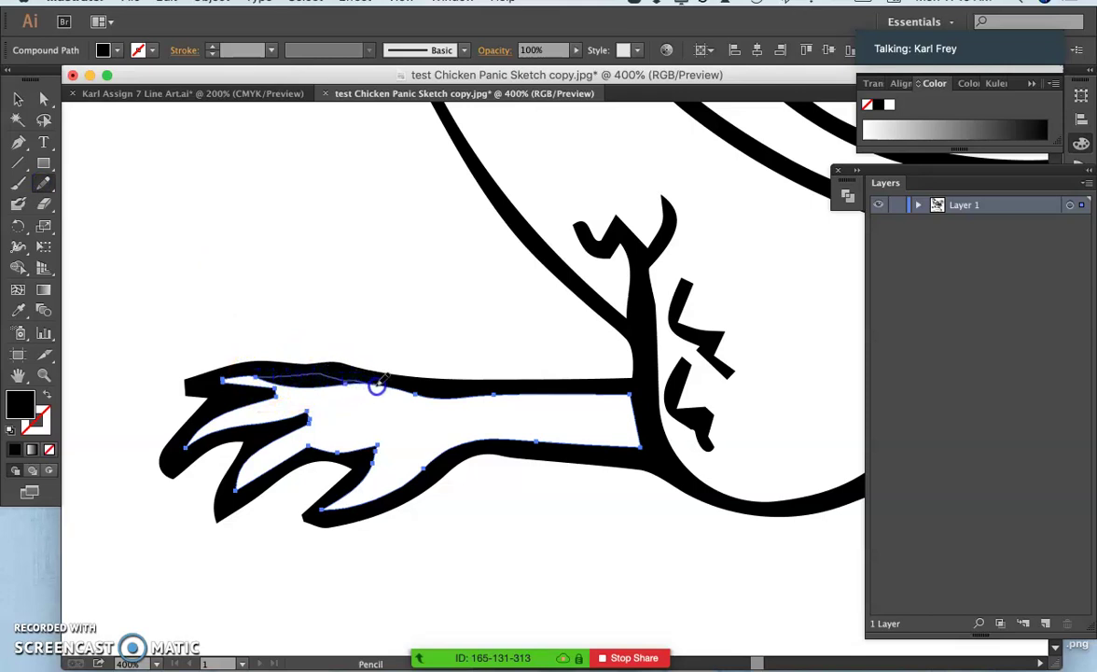
{"action": "left_click_drag", "start_coordinate": [377, 385], "coordinate": [380, 384]}
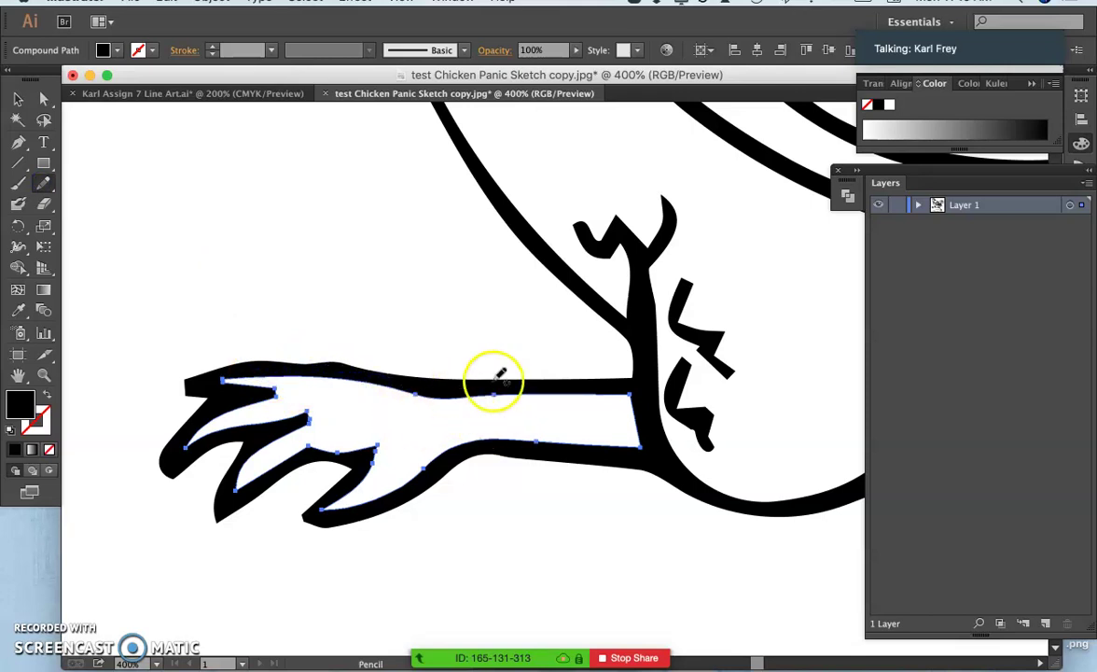
Redraw the pointed end of the zigzag feather marks in the middle of the neck with the Pencil tool
{"action": "scroll", "coordinate": [475, 392], "scroll_direction": "right", "scroll_amount": 4}
{"action": "scroll", "coordinate": [475, 393], "scroll_direction": "up", "scroll_amount": 6}
{"action": "scroll", "coordinate": [475, 392], "scroll_direction": "left", "scroll_amount": 2}
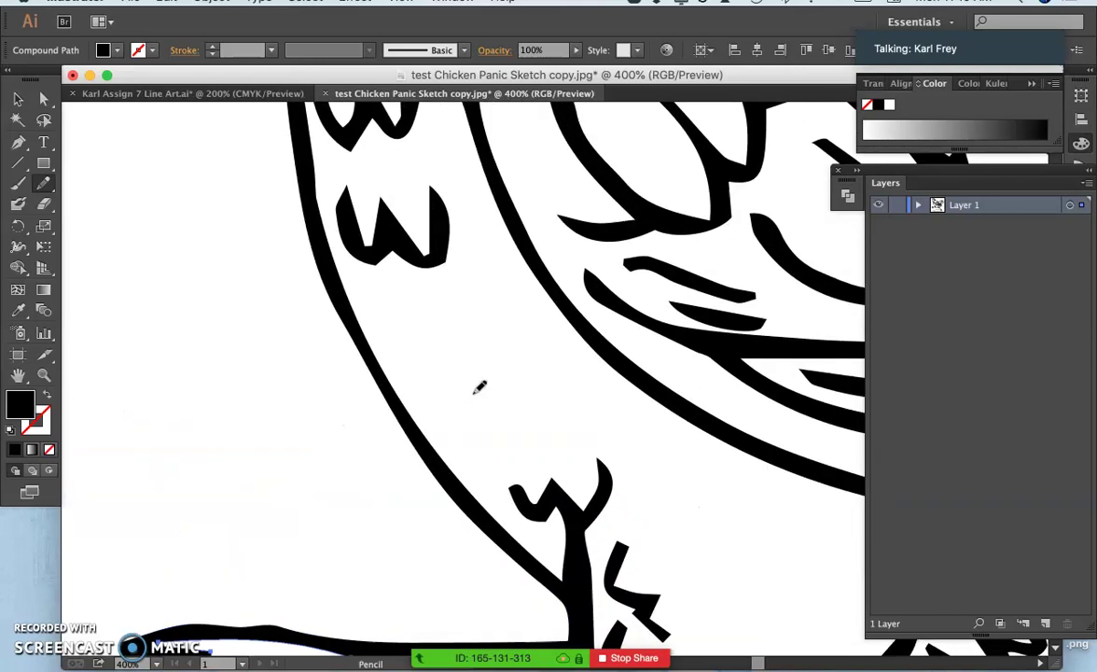
{"action": "scroll", "coordinate": [479, 387], "scroll_direction": "up", "scroll_amount": 15}
{"action": "mouse_move", "coordinate": [506, 416]}
{"action": "left_mouse_down"}
{"action": "mouse_move", "coordinate": [538, 438]}
{"action": "mouse_move", "coordinate": [531, 427]}
{"action": "mouse_move", "coordinate": [575, 432]}
{"action": "left_mouse_up"}
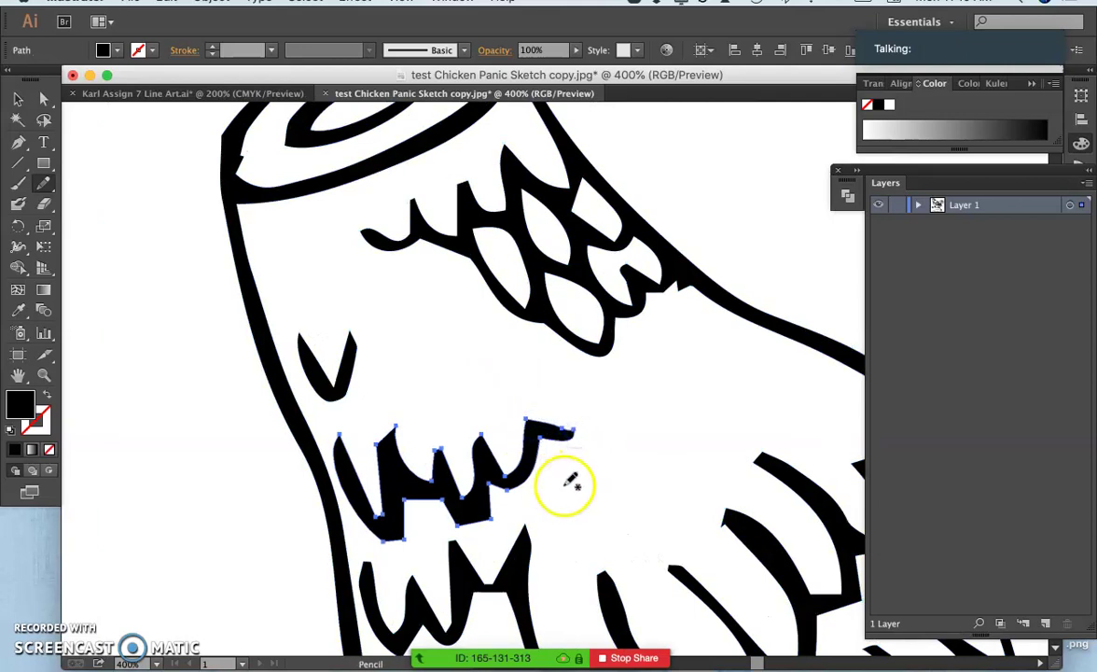
Select the chicken's outer outline and smooth the side of the cut neck rim with the Pencil tool
{"action": "scroll", "coordinate": [558, 478], "scroll_direction": "up", "scroll_amount": 8}
{"action": "left_click", "coordinate": [262, 260], "text": "super"}
{"action": "mouse_move", "coordinate": [254, 324]}
{"action": "left_mouse_down"}
{"action": "mouse_move", "coordinate": [269, 317]}
{"action": "mouse_move", "coordinate": [263, 270]}
{"action": "mouse_move", "coordinate": [237, 313]}
{"action": "left_mouse_up"}
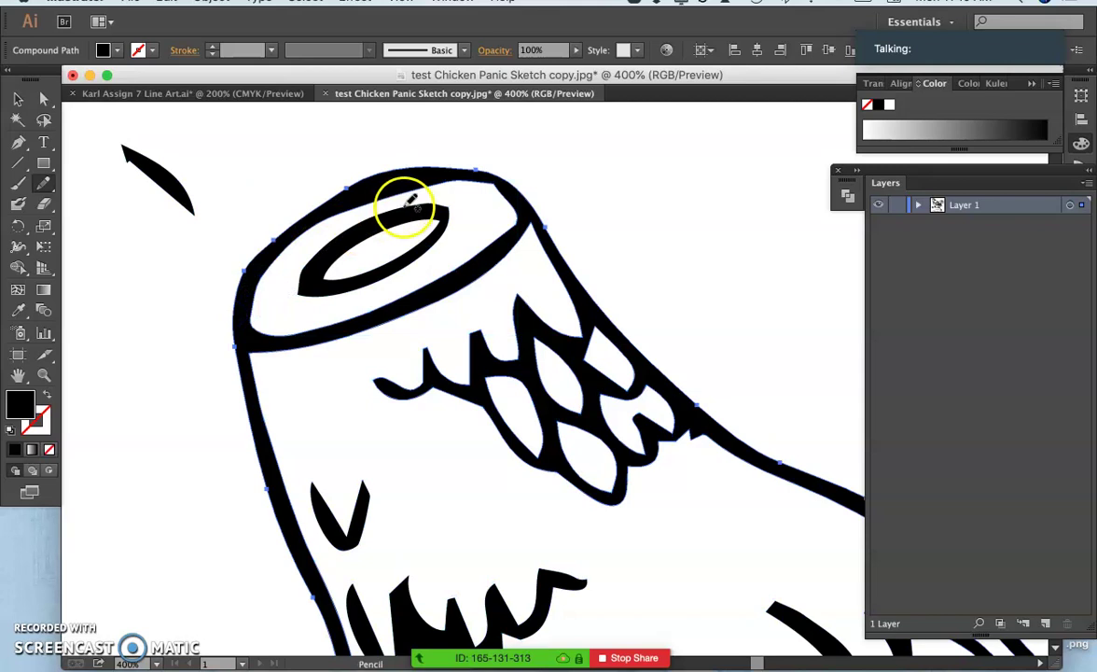
In the Assign 7 Line Art document, try extending and closing the drip beside the leg with the Blob Brush, and undo it
{"action": "left_click", "coordinate": [269, 95]}
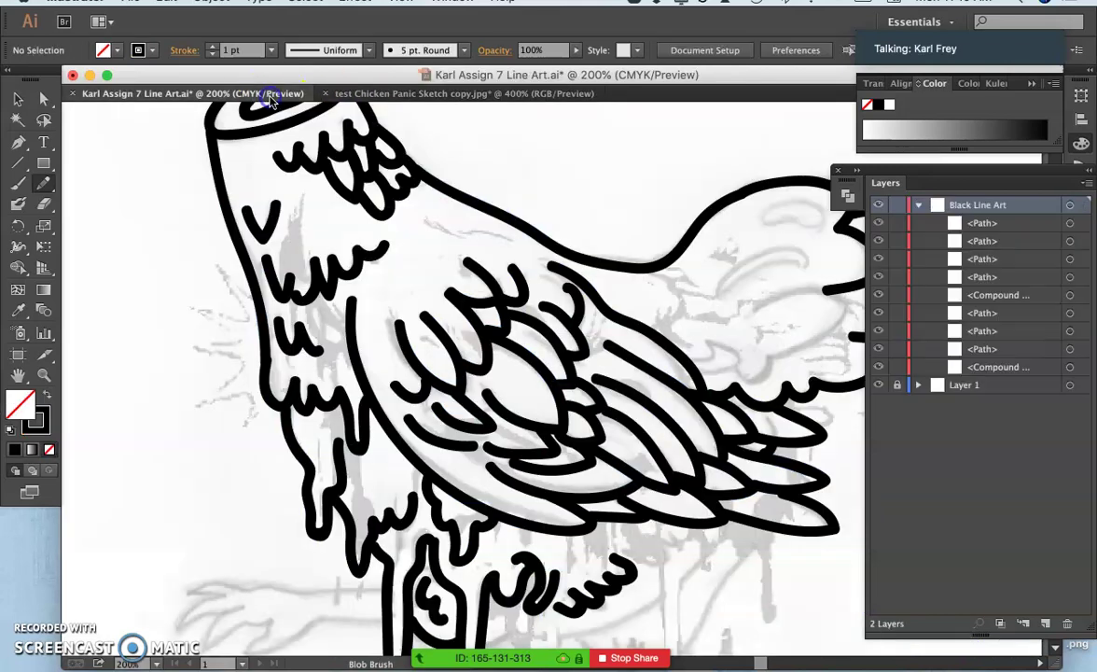
{"action": "scroll", "coordinate": [435, 248], "scroll_direction": "down", "scroll_amount": 3}
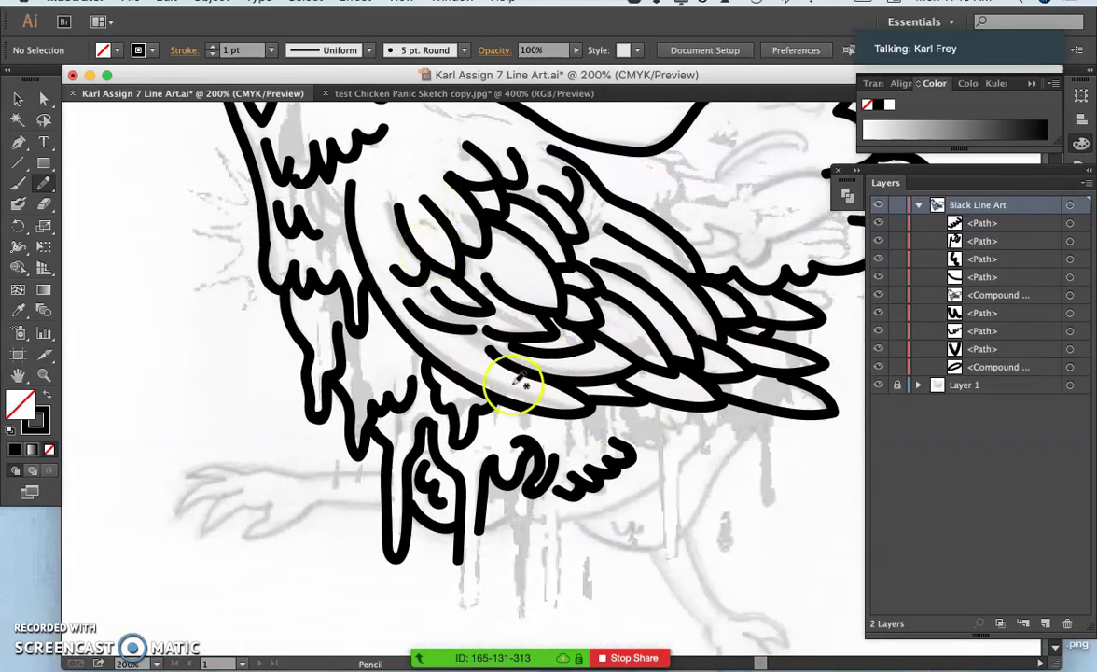
{"action": "scroll", "coordinate": [544, 368], "scroll_direction": "right", "scroll_amount": 1}
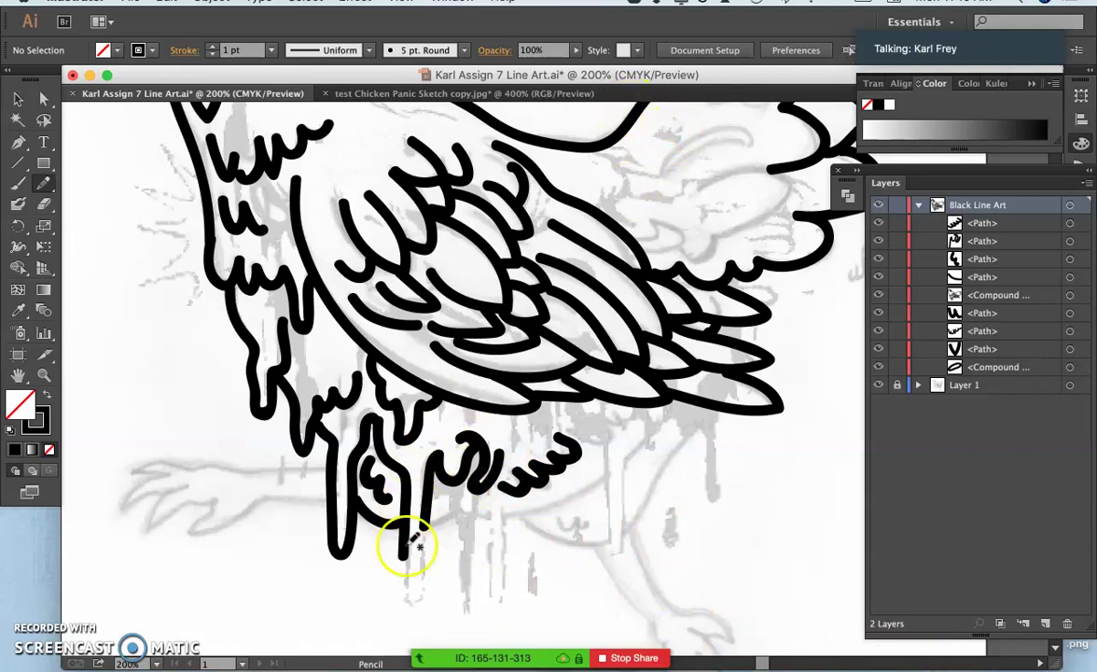
{"action": "left_click", "coordinate": [19, 209]}
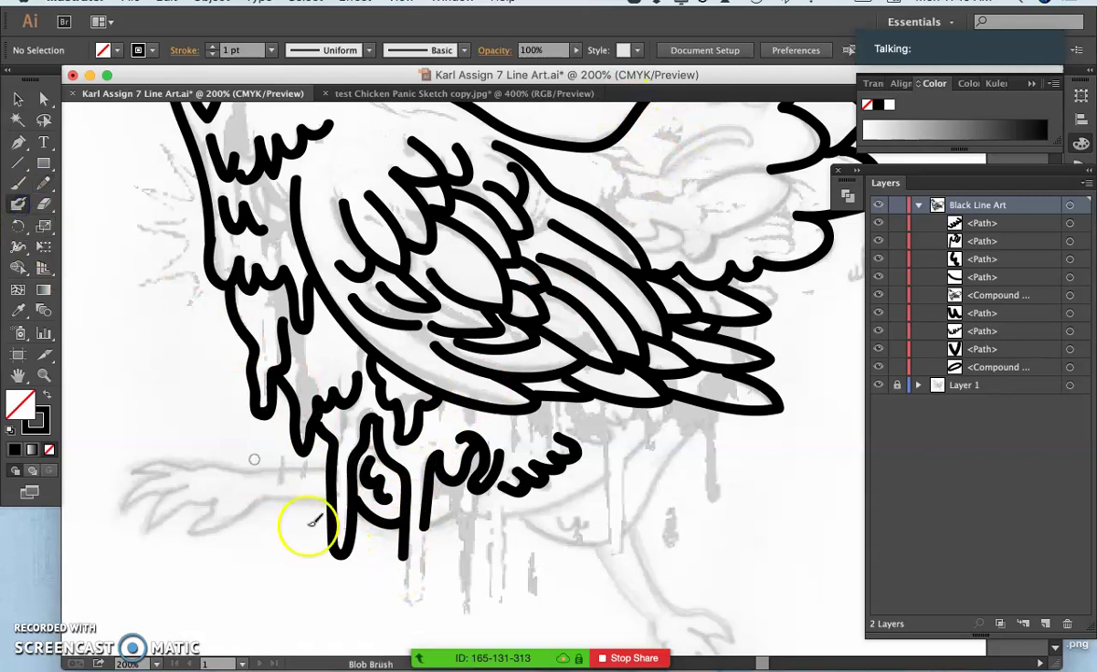
{"action": "left_click_drag", "start_coordinate": [404, 554], "coordinate": [404, 555]}
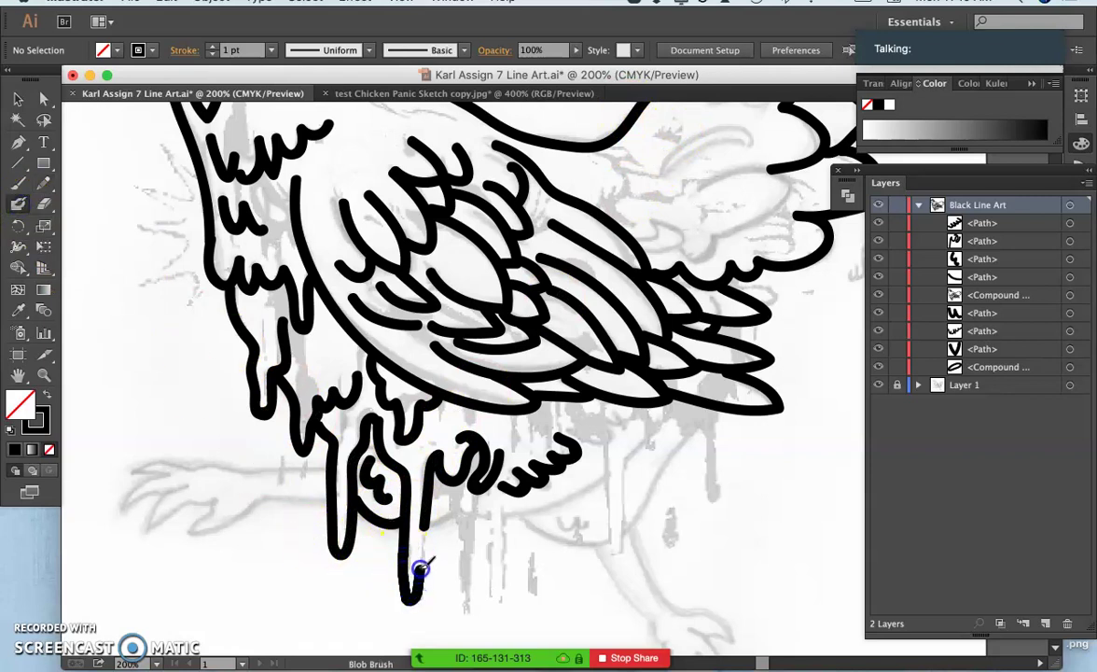
{"action": "left_click_drag", "start_coordinate": [424, 527], "coordinate": [435, 515]}
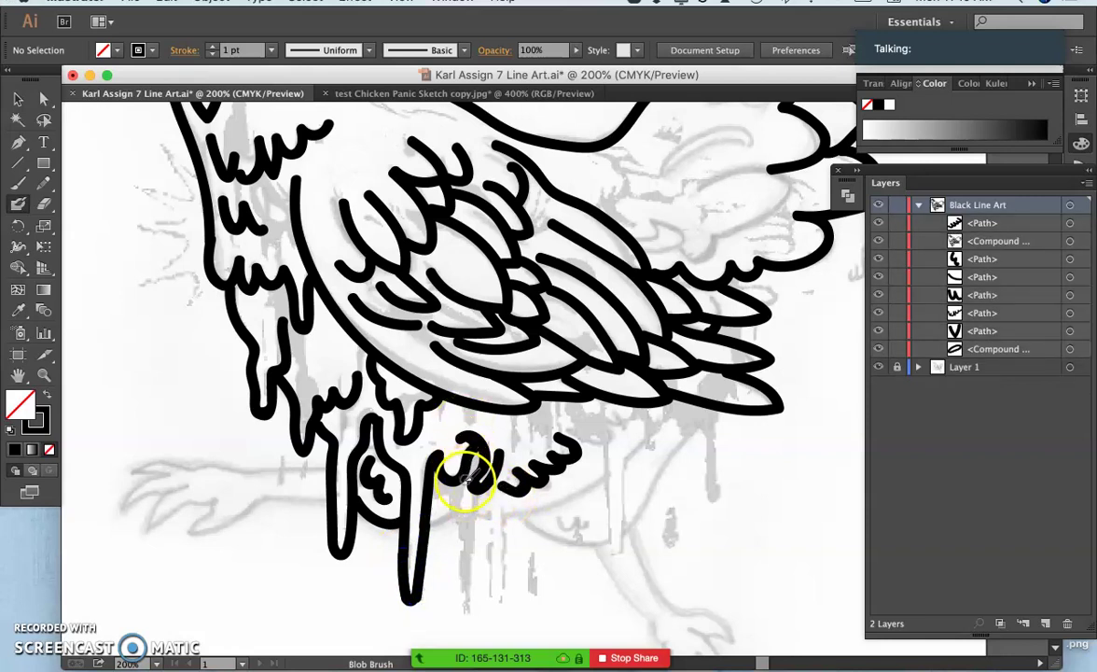
{"action": "key", "text": "super+z"}
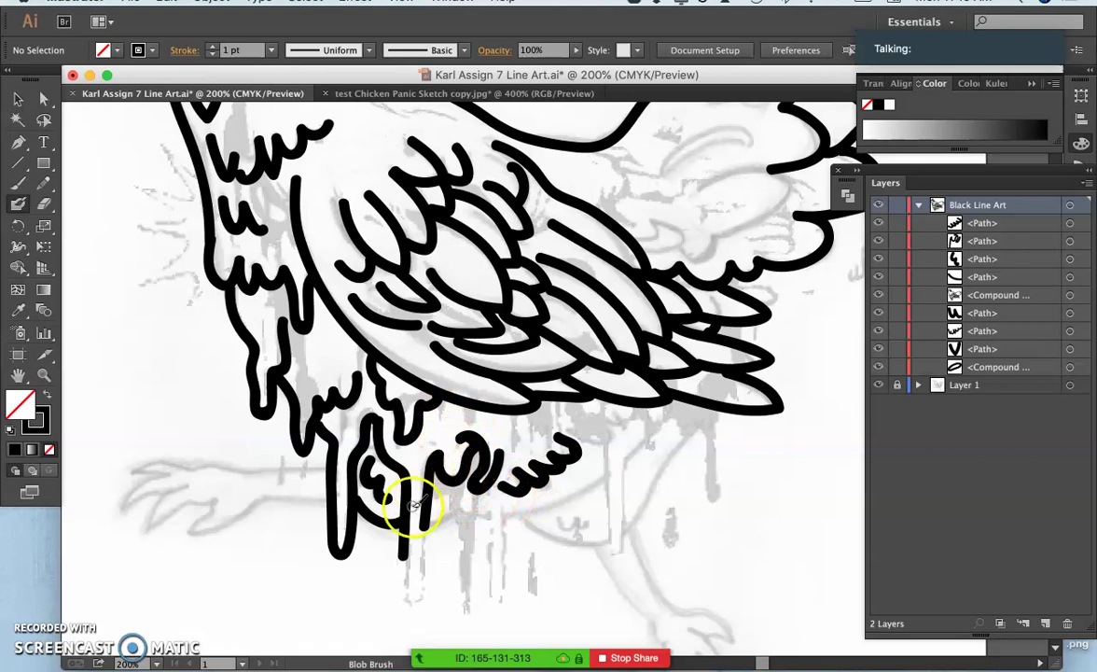
Draw the long rounded drip beside the front thigh with the Blob Brush, joining its far side to the belly feather marks
{"action": "left_click_drag", "start_coordinate": [402, 551], "coordinate": [406, 494]}
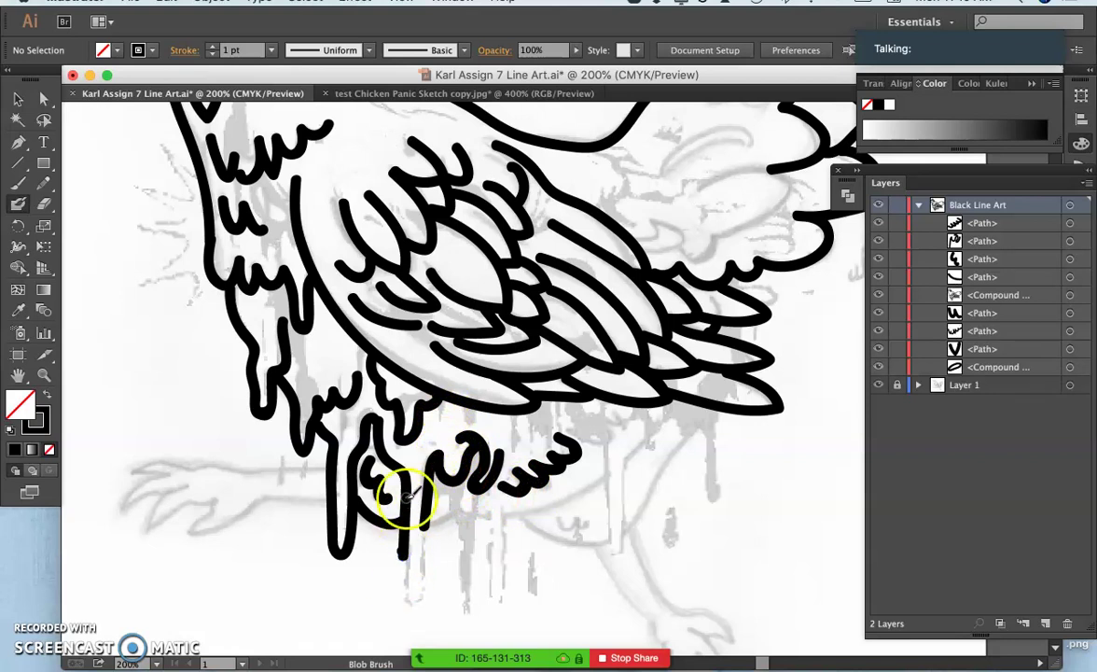
{"action": "key", "text": "super+z"}
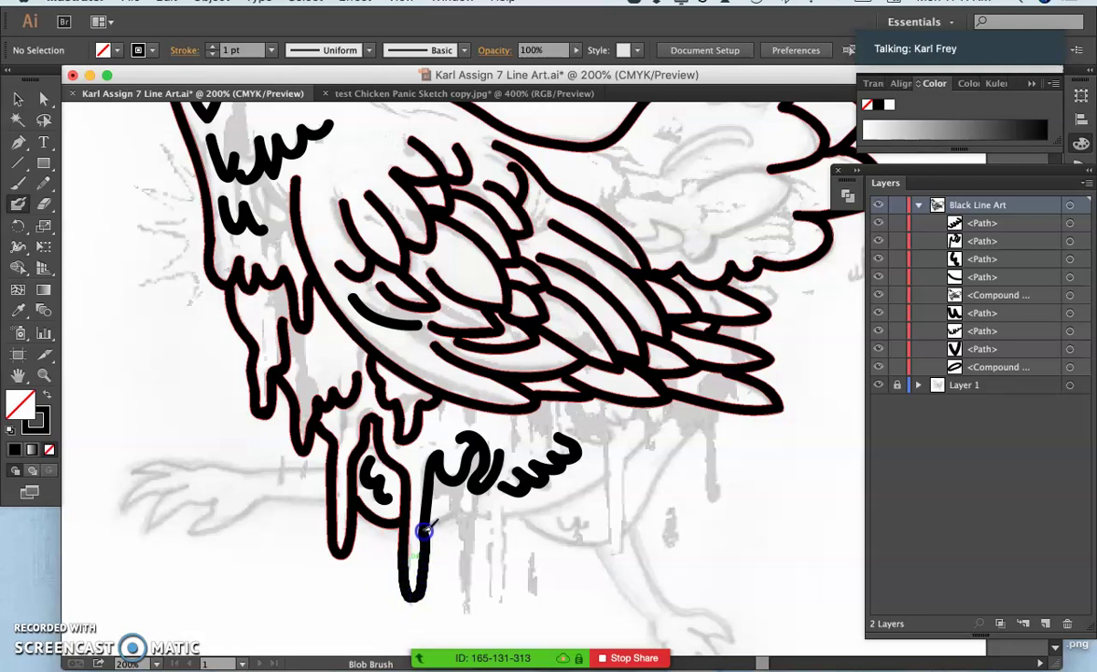
{"action": "key", "text": "super+z"}
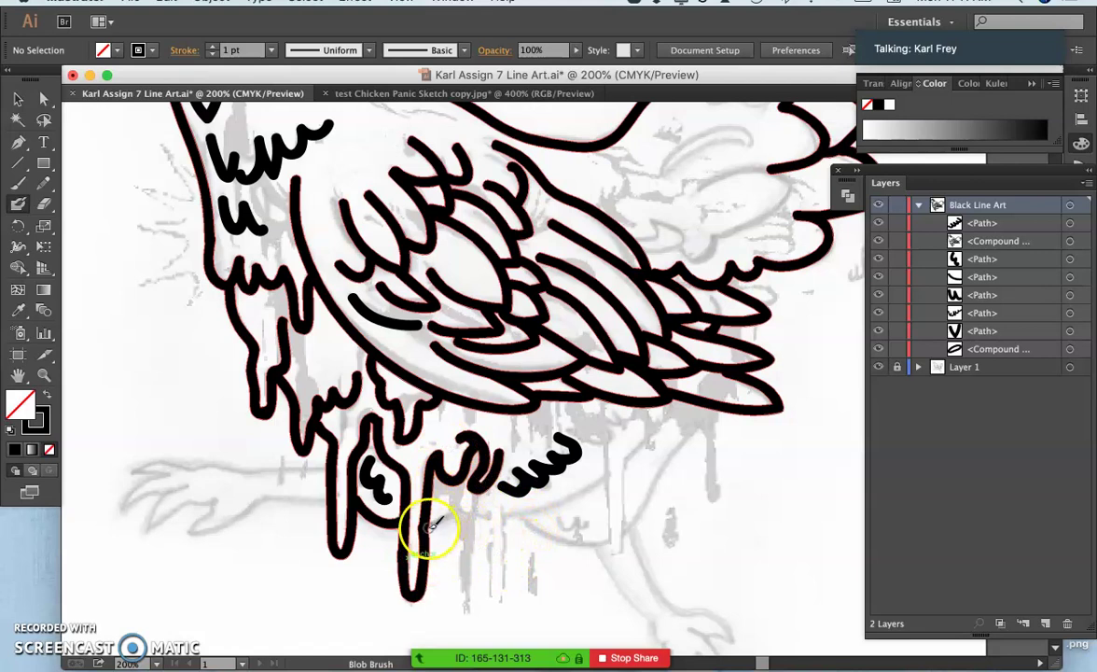
Continue the belly's underside past the drip with the Blob Brush, adding a short feather tip and another long drip
{"action": "left_click_drag", "start_coordinate": [424, 521], "coordinate": [425, 522]}
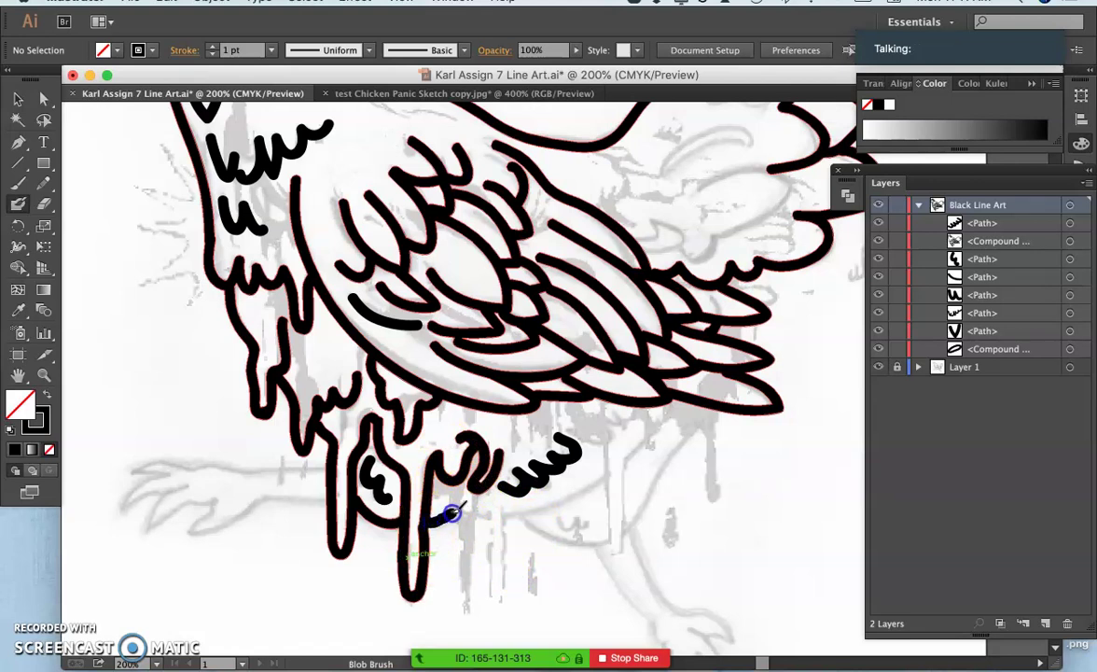
{"action": "key", "text": "super+z"}
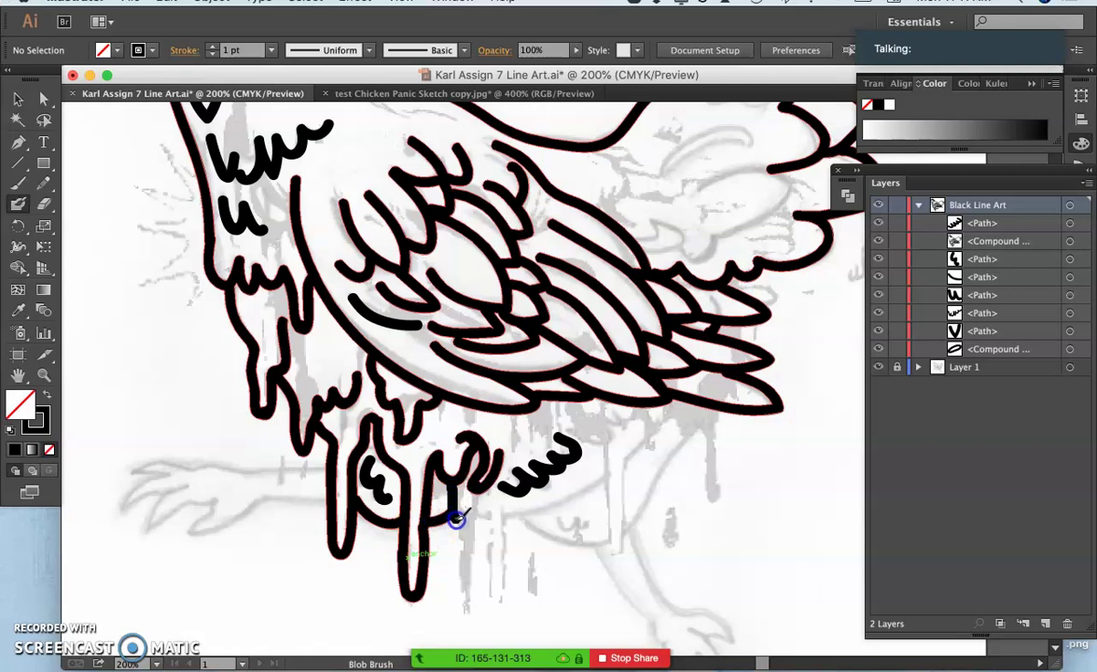
{"action": "left_click_drag", "start_coordinate": [477, 492], "coordinate": [486, 478]}
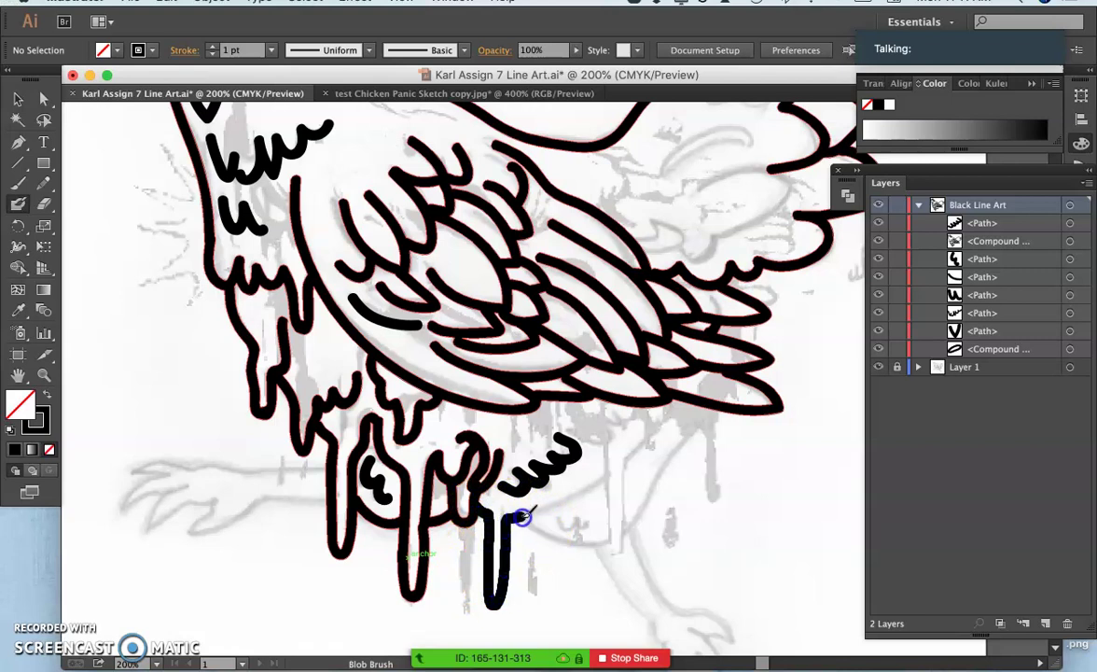
Extend the belly line and scalloped feather marks under the wing tips, and draw the long drip hanging there with the Blob Brush
{"action": "mouse_move", "coordinate": [606, 462]}
{"action": "left_mouse_down"}
{"action": "mouse_move", "coordinate": [579, 424]}
{"action": "mouse_move", "coordinate": [581, 438]}
{"action": "mouse_move", "coordinate": [595, 445]}
{"action": "mouse_move", "coordinate": [570, 372]}
{"action": "mouse_move", "coordinate": [549, 440]}
{"action": "mouse_move", "coordinate": [571, 398]}
{"action": "mouse_move", "coordinate": [579, 432]}
{"action": "left_mouse_up"}
{"action": "key", "text": "super+z"}
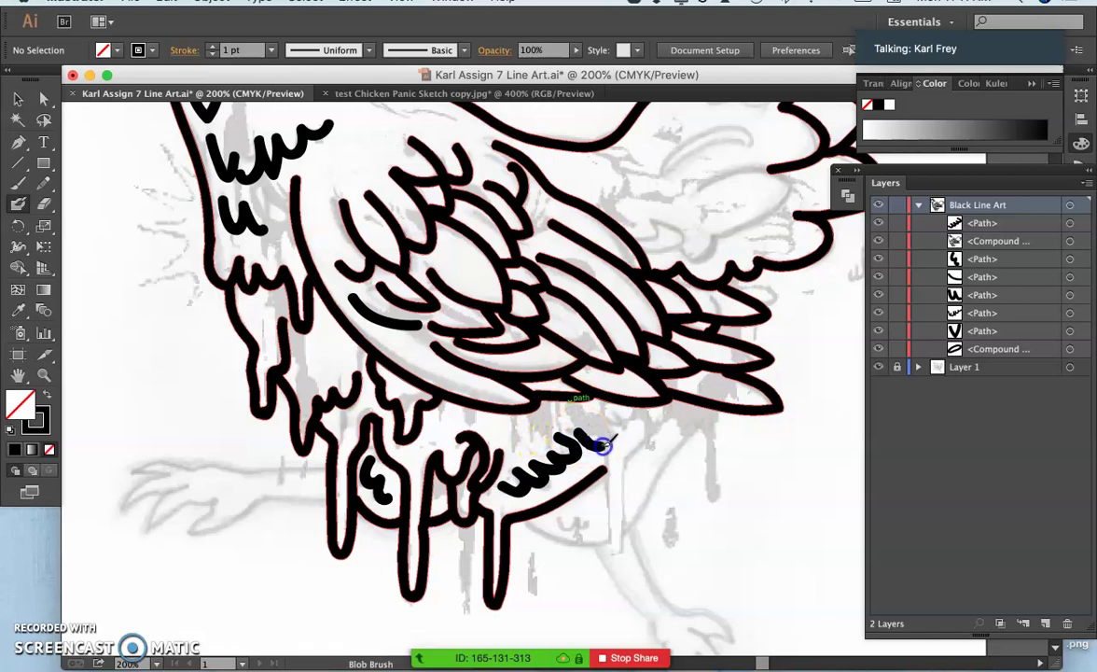
{"action": "mouse_move", "coordinate": [618, 415]}
{"action": "left_mouse_down"}
{"action": "mouse_move", "coordinate": [606, 481]}
{"action": "mouse_move", "coordinate": [608, 448]}
{"action": "left_mouse_up"}
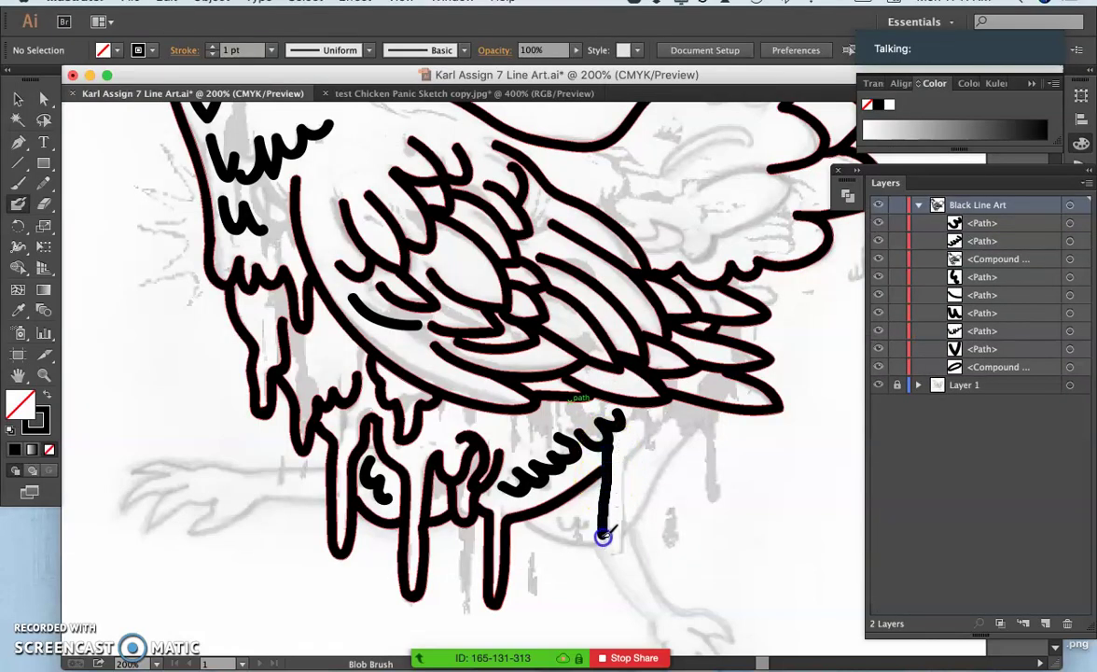
{"action": "left_click_drag", "start_coordinate": [615, 561], "coordinate": [627, 476]}
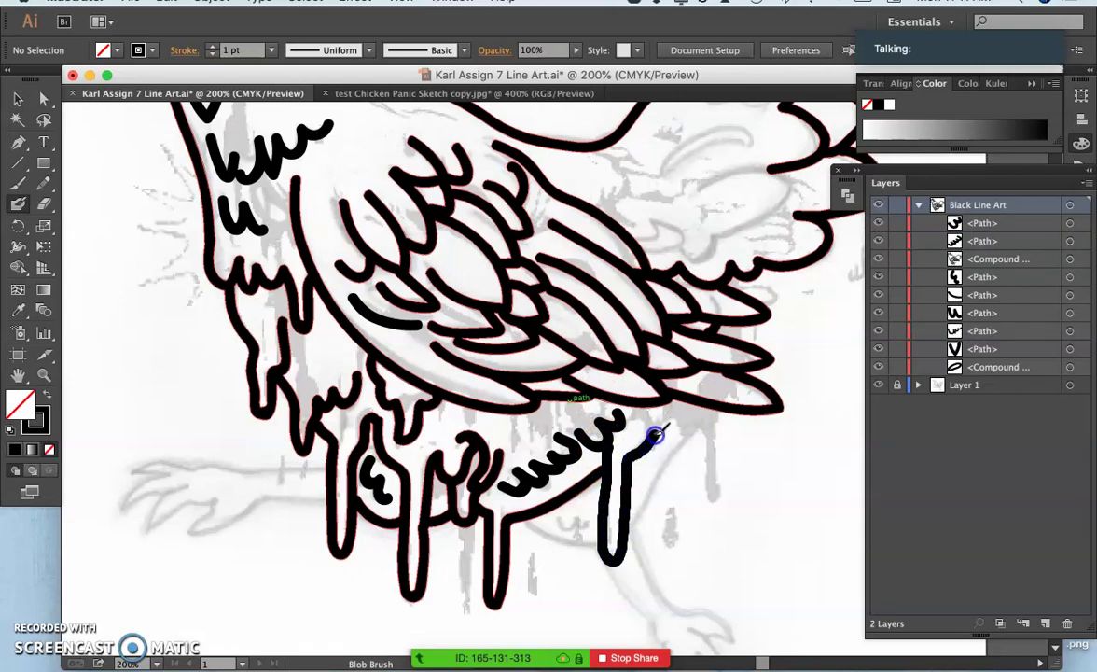
{"action": "left_click_drag", "start_coordinate": [660, 427], "coordinate": [660, 427]}
Draw the curved lower contour of the rear thigh, passing behind the drip and rising toward the wing tips
{"action": "mouse_move", "coordinate": [534, 548]}
{"action": "left_mouse_down"}
{"action": "mouse_move", "coordinate": [533, 526]}
{"action": "mouse_move", "coordinate": [662, 416]}
{"action": "mouse_move", "coordinate": [642, 422]}
{"action": "mouse_move", "coordinate": [660, 427]}
{"action": "mouse_move", "coordinate": [666, 478]}
{"action": "mouse_move", "coordinate": [544, 524]}
{"action": "mouse_move", "coordinate": [527, 519]}
{"action": "left_mouse_up"}
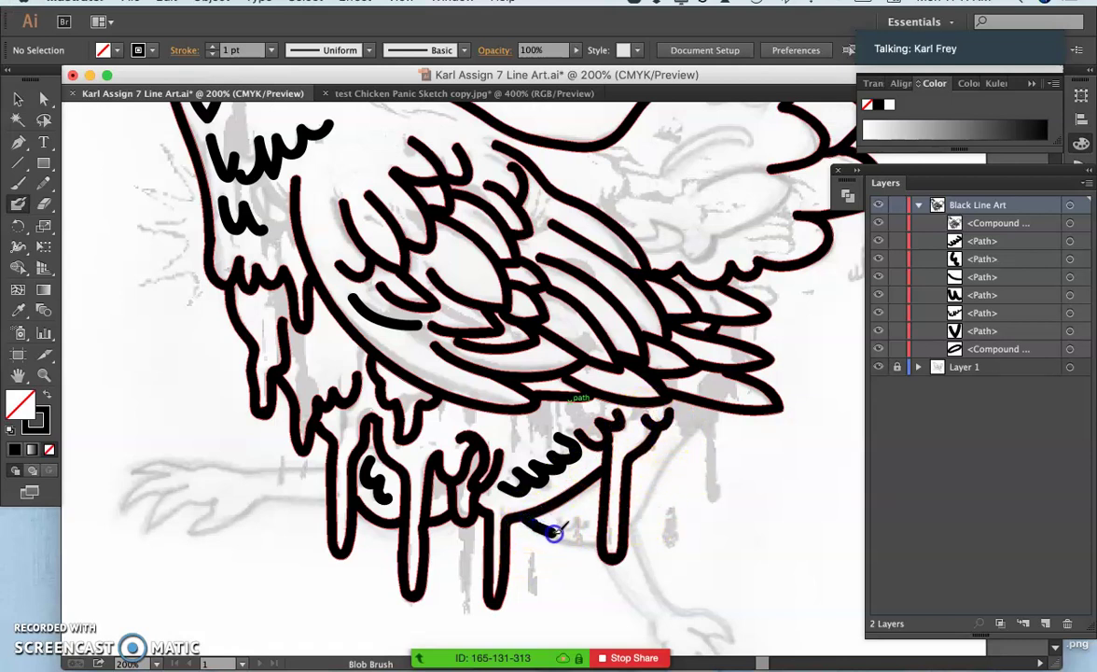
{"action": "mouse_move", "coordinate": [598, 534]}
{"action": "left_mouse_down"}
{"action": "mouse_move", "coordinate": [666, 519]}
{"action": "mouse_move", "coordinate": [632, 526]}
{"action": "mouse_move", "coordinate": [636, 517]}
{"action": "left_mouse_up"}
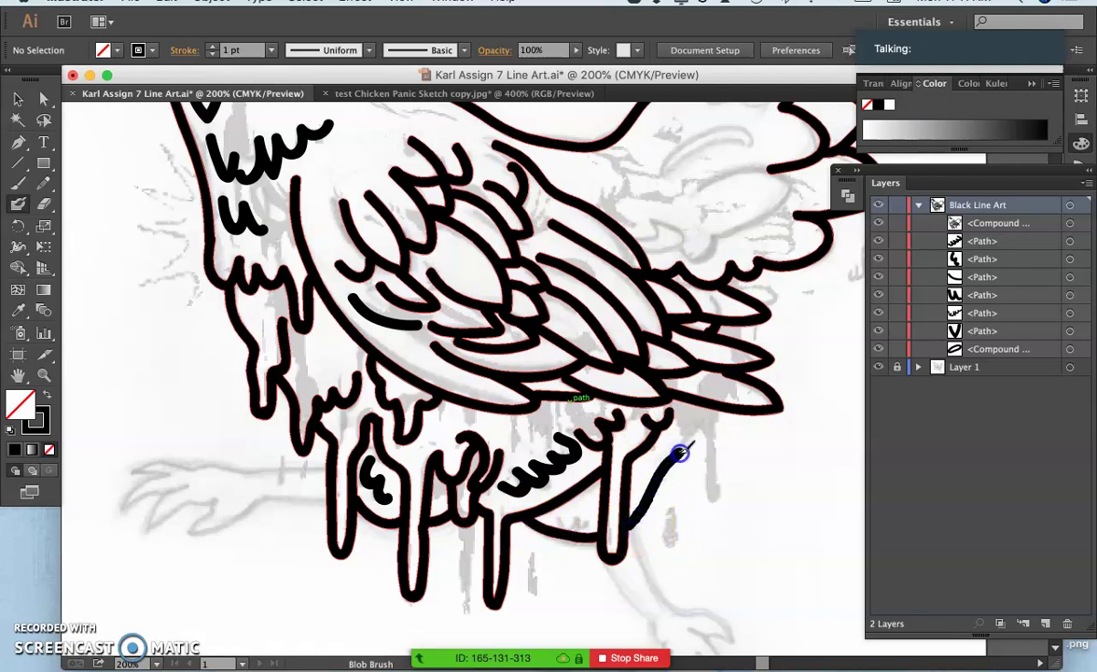
{"action": "left_click_drag", "start_coordinate": [695, 429], "coordinate": [698, 427]}
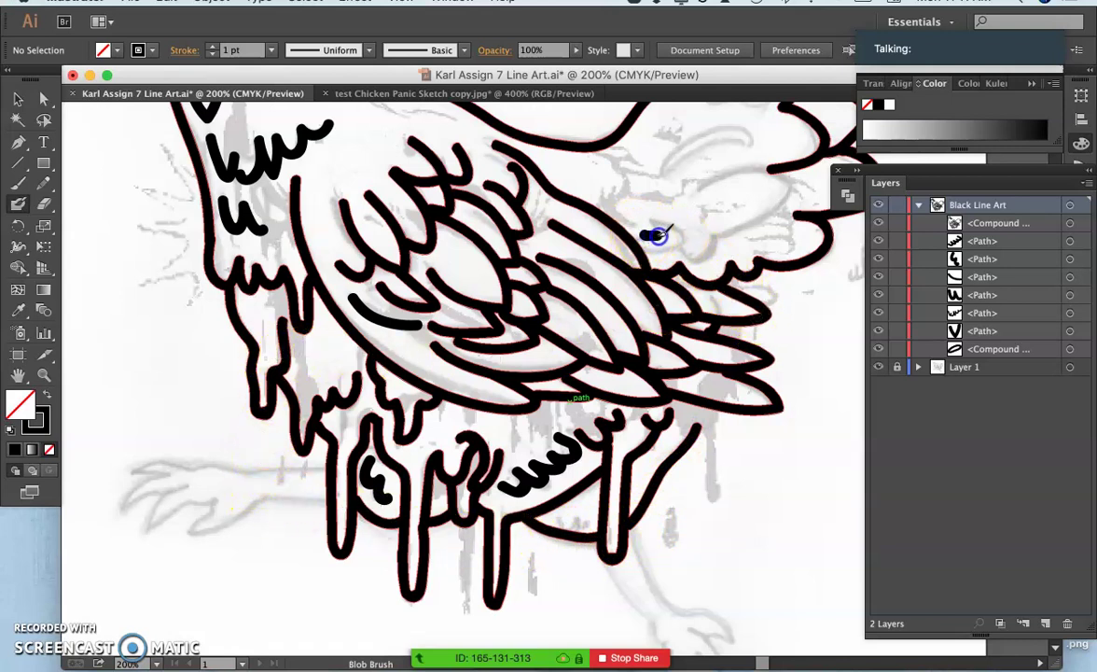
Draw the small curled feather marks where the tail meets the wing with the Blob Brush, undoing and redrawing unsatisfactory strokes
{"action": "mouse_move", "coordinate": [650, 220]}
{"action": "left_mouse_down"}
{"action": "mouse_move", "coordinate": [653, 251]}
{"action": "mouse_move", "coordinate": [681, 249]}
{"action": "mouse_move", "coordinate": [692, 231]}
{"action": "mouse_move", "coordinate": [666, 213]}
{"action": "left_mouse_up"}
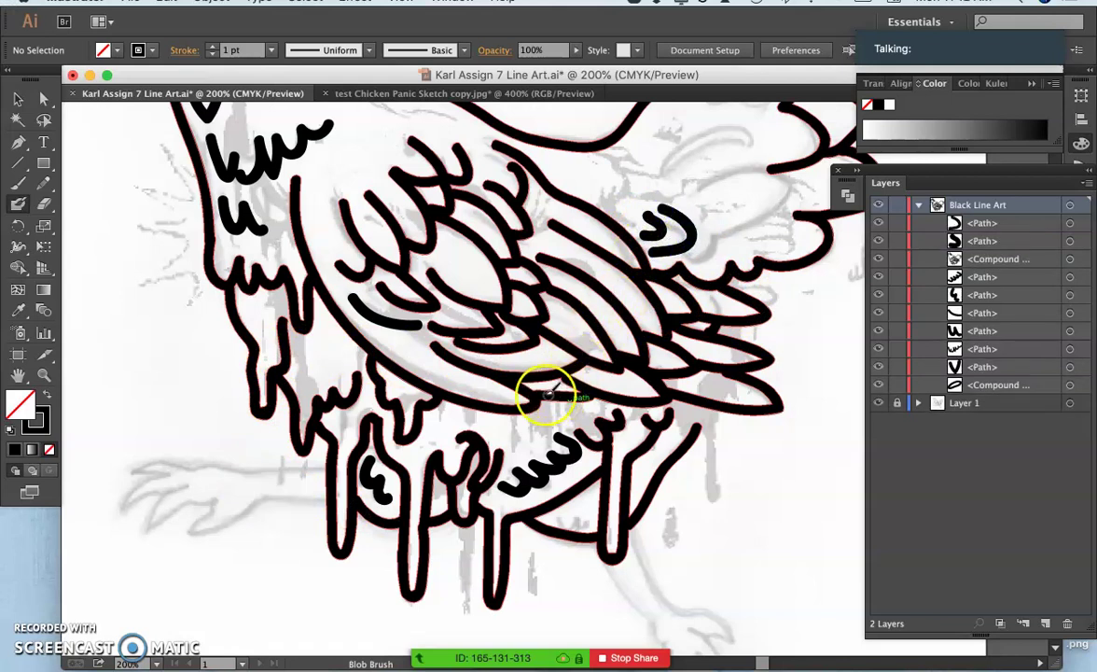
{"action": "left_click_drag", "start_coordinate": [535, 286], "coordinate": [526, 297]}
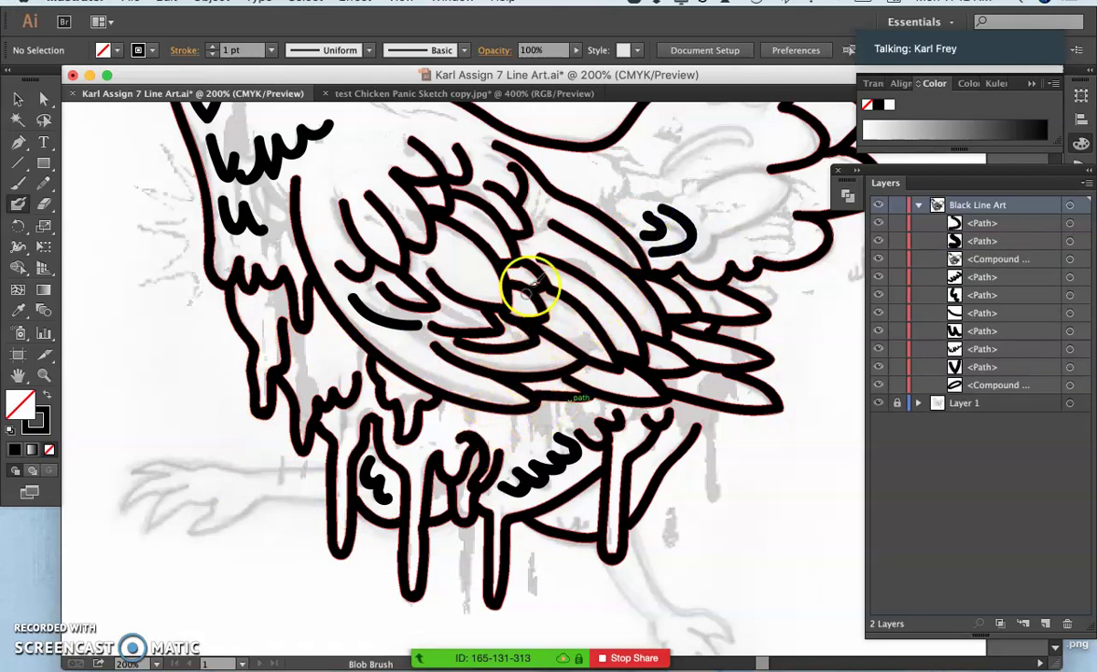
{"action": "key", "text": "super+z"}
{"action": "key", "text": "super+z"}
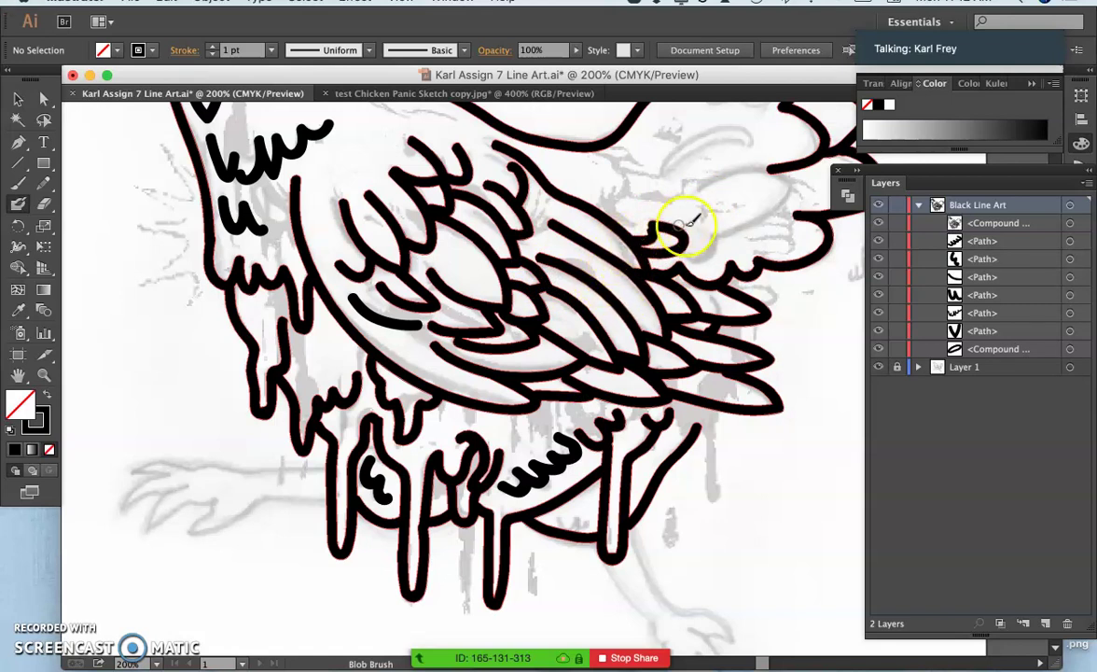
{"action": "key", "text": "super+z"}
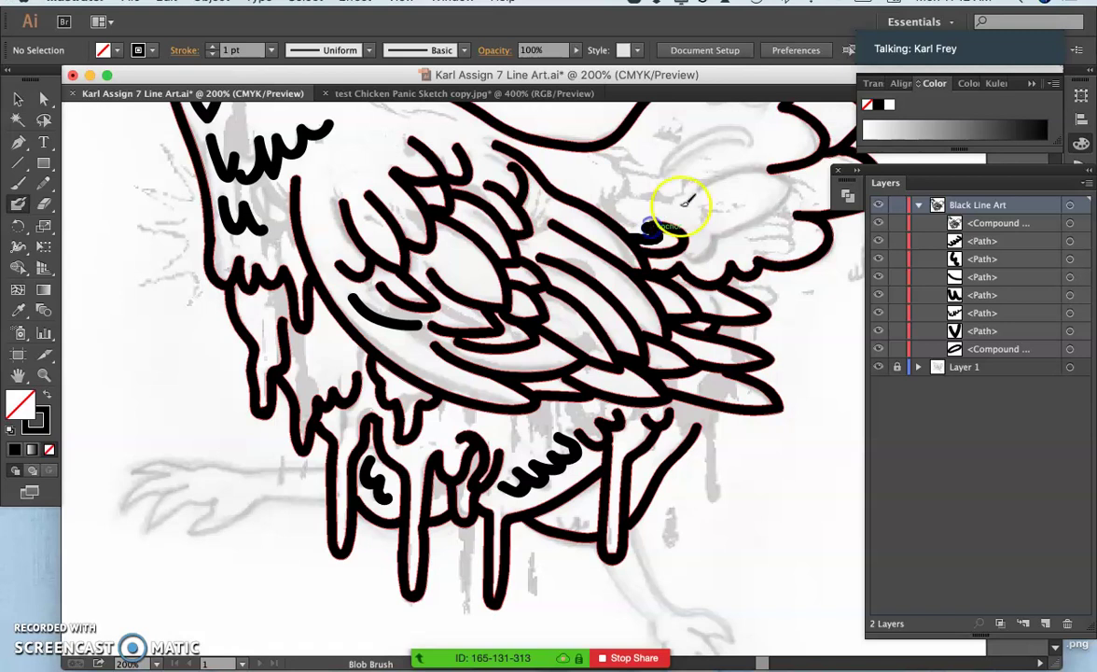
{"action": "key", "text": "super+z"}
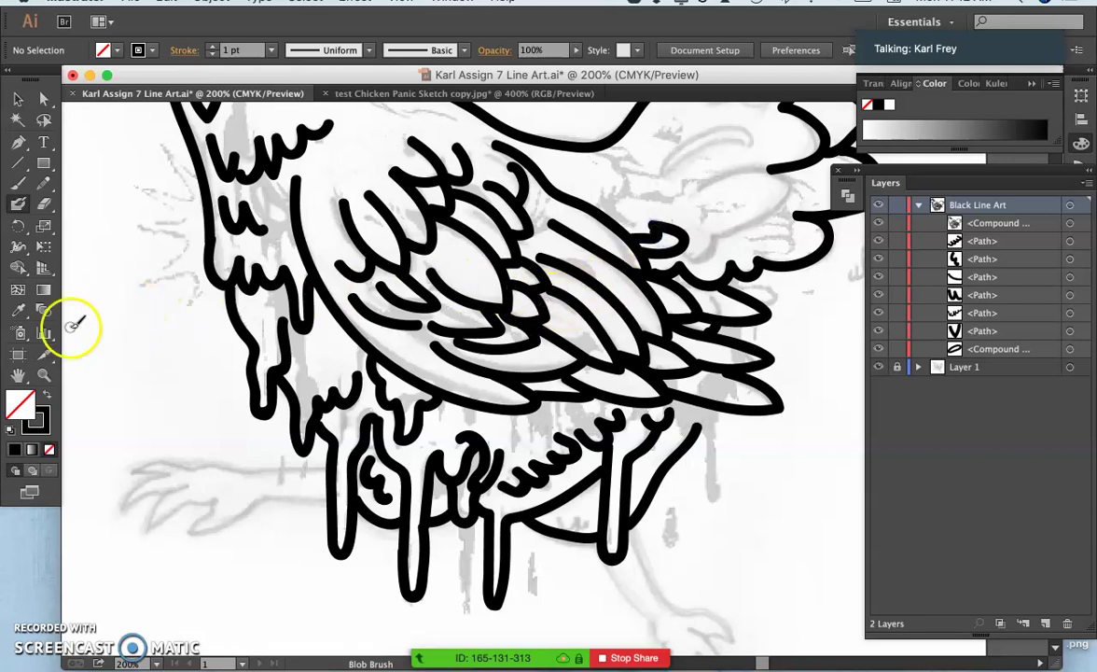
Check which variants the Hand tool offers and bring the whole tail into view
{"action": "left_click", "coordinate": [19, 379]}
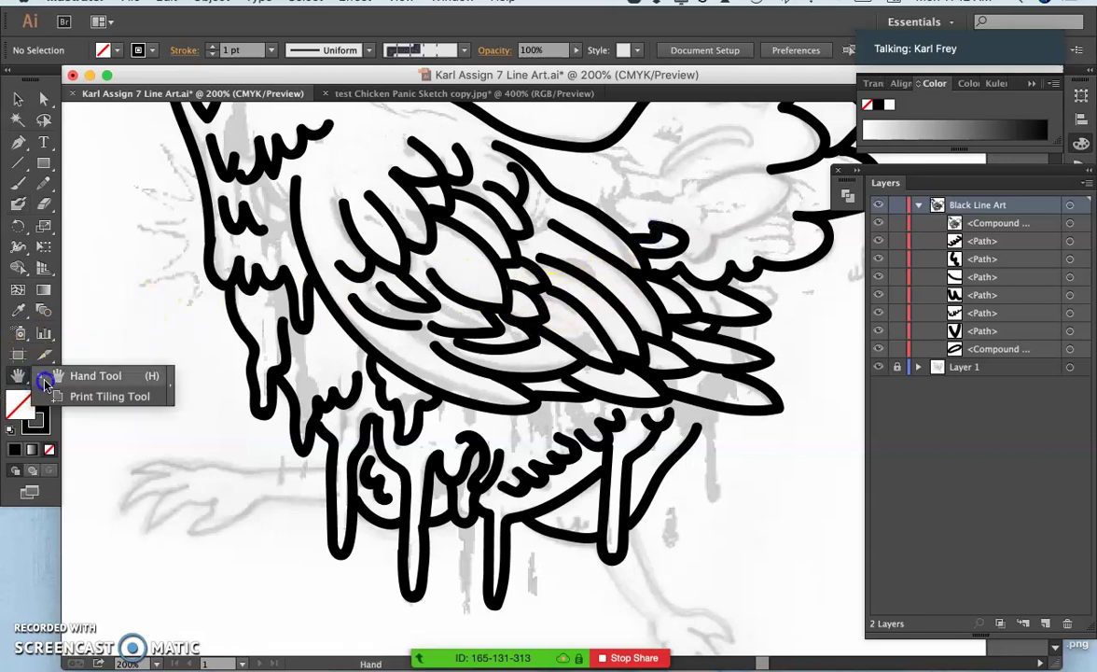
{"action": "left_click_drag", "start_coordinate": [20, 375], "coordinate": [18, 343]}
{"action": "left_click_drag", "start_coordinate": [330, 275], "coordinate": [298, 359]}
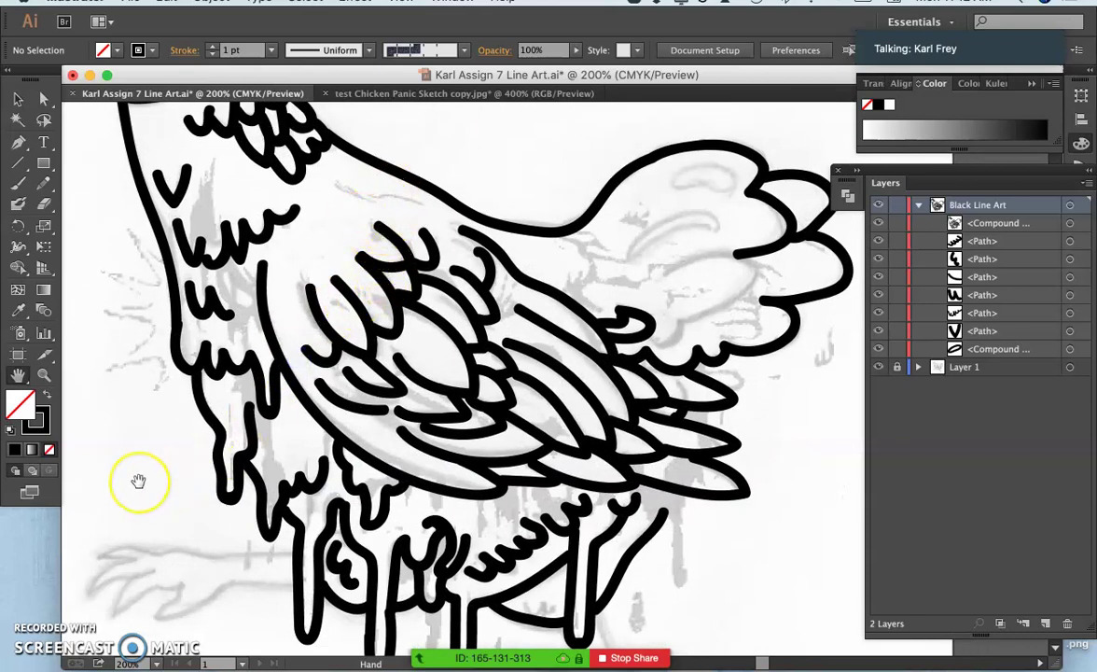
Switch to Photoshop and rotate the view of Chicken Panic Sketch.png to 23° with the Rotate View tool
{"action": "mouse_move", "coordinate": [8, 436]}
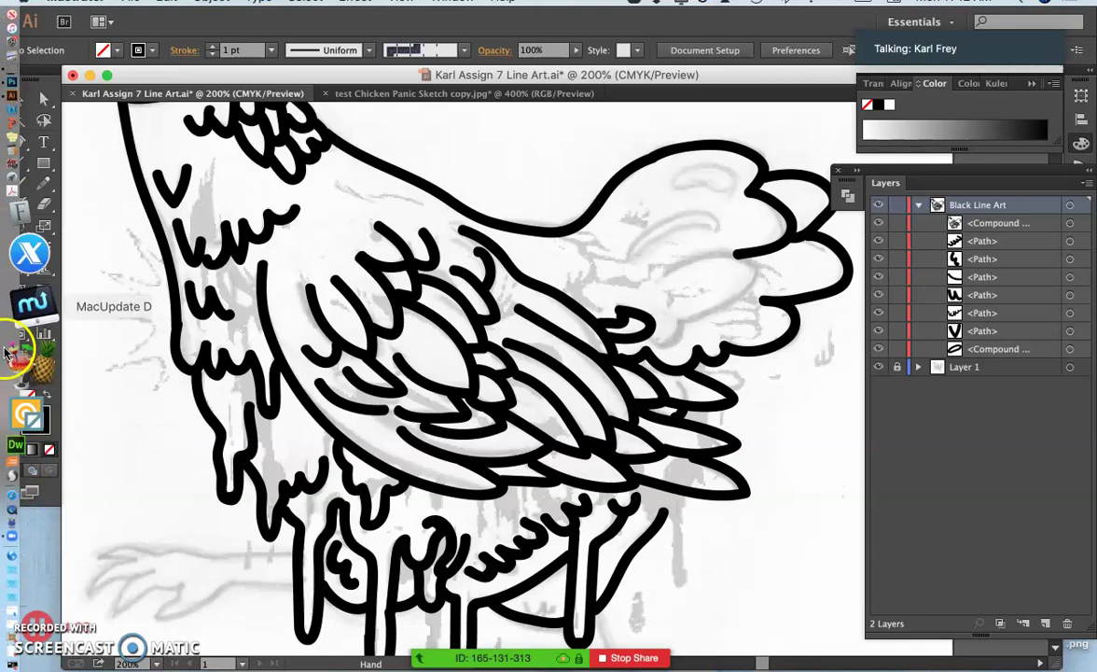
{"action": "left_click", "coordinate": [28, 171]}
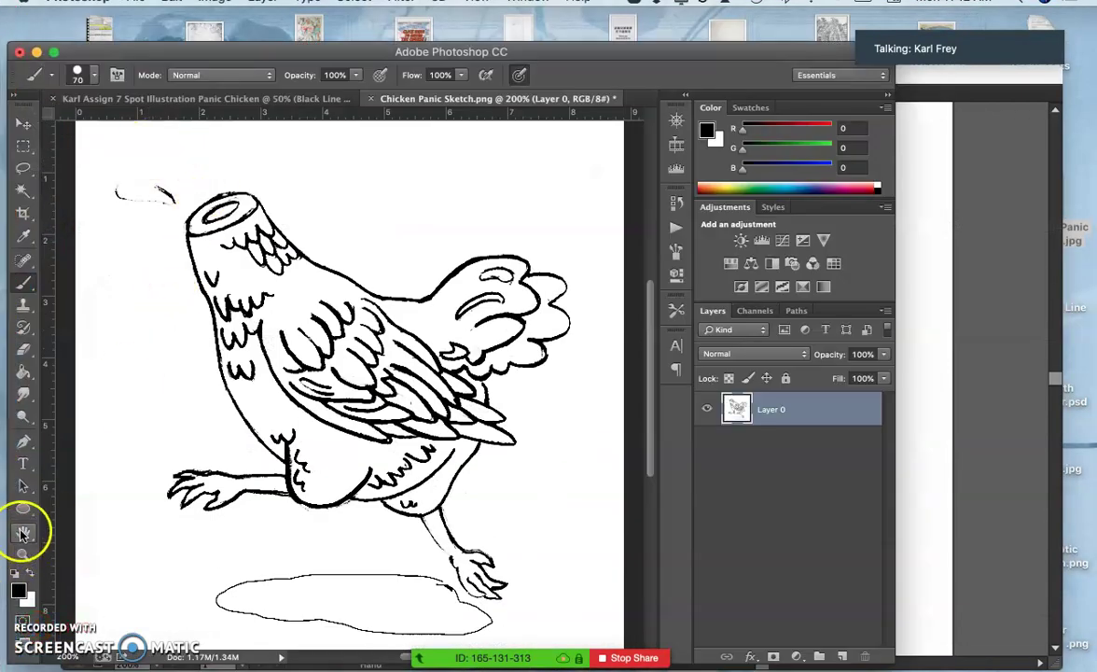
{"action": "left_click", "coordinate": [24, 532]}
{"action": "left_click", "coordinate": [23, 532]}
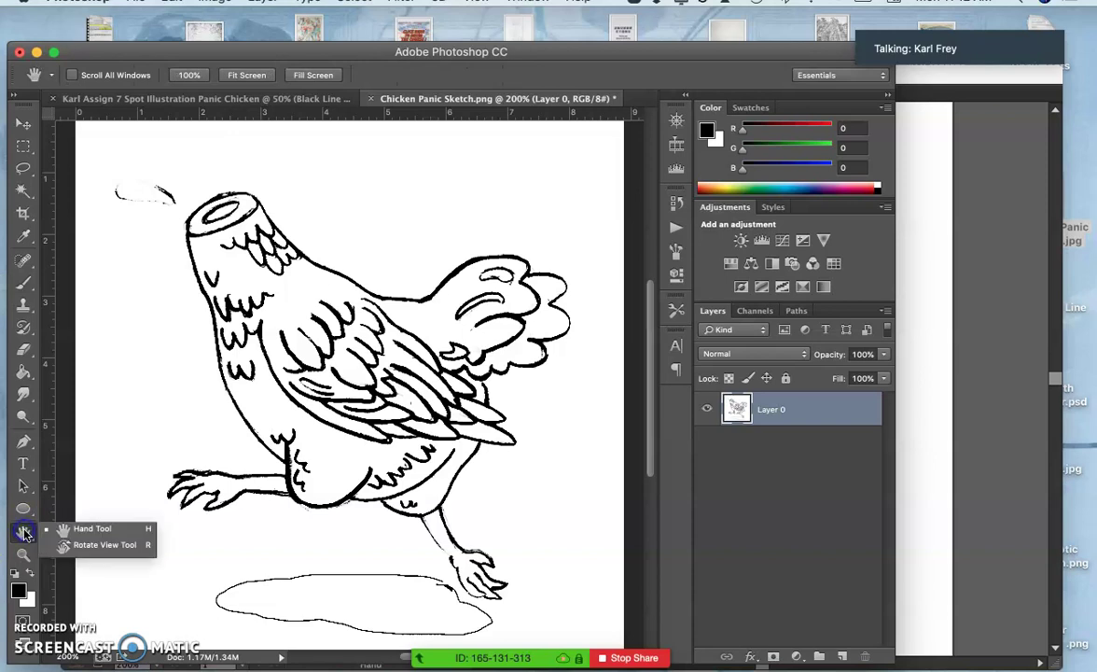
{"action": "left_click", "coordinate": [77, 547]}
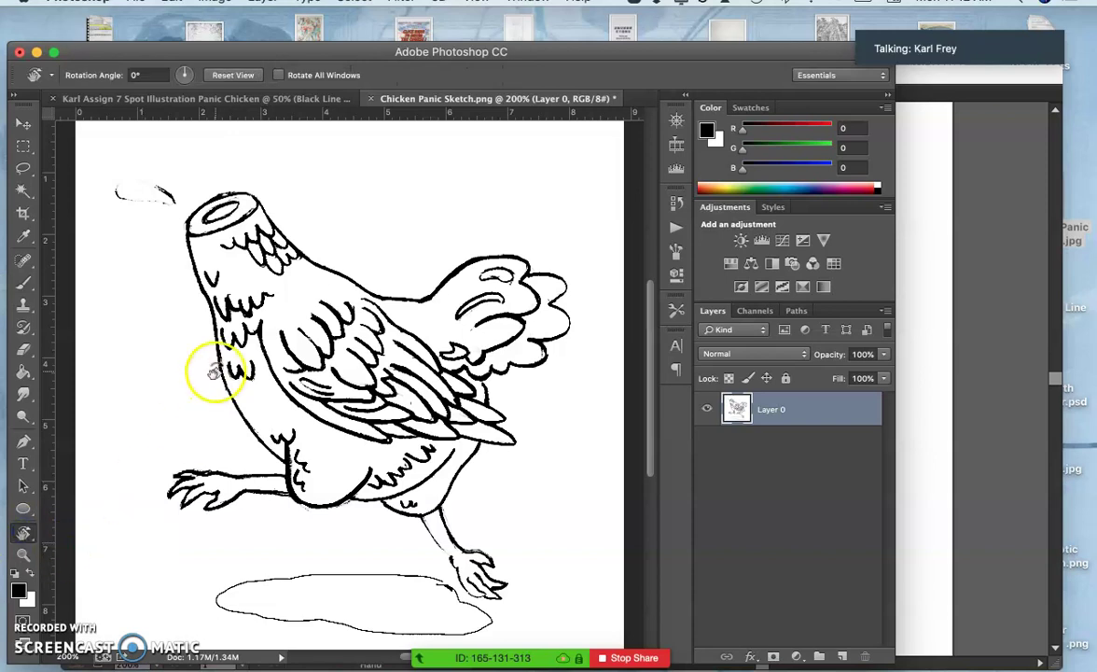
{"action": "left_click_drag", "start_coordinate": [215, 372], "coordinate": [266, 336]}
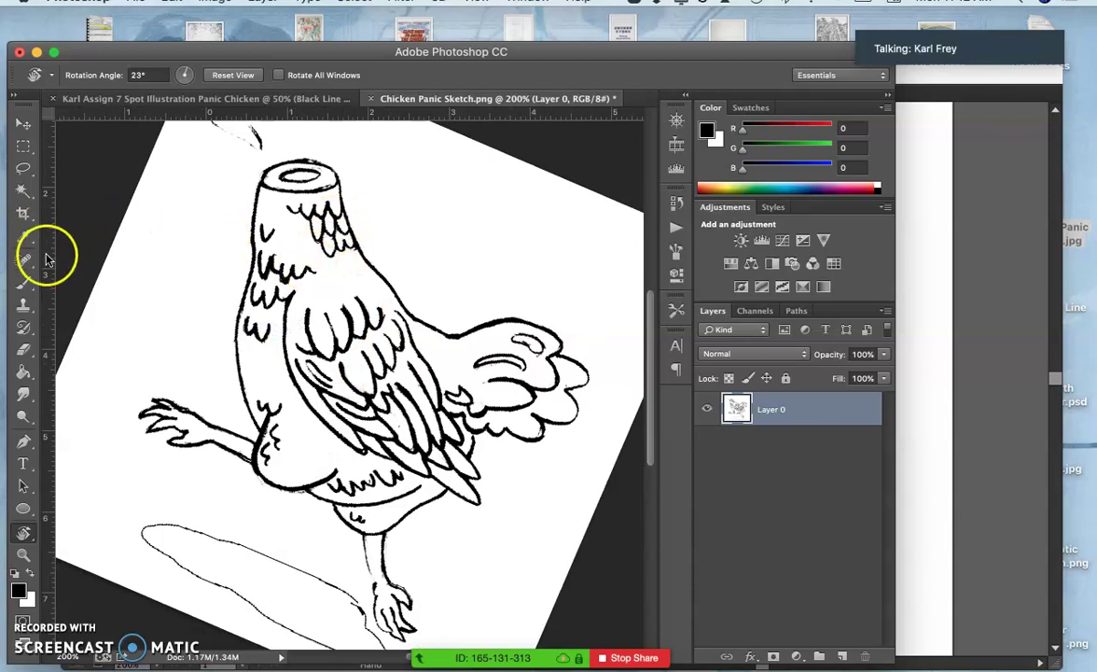
Try a long black Brush stroke beside the chicken's neck and breast on the rotated canvas, and undo it
{"action": "left_click", "coordinate": [23, 304]}
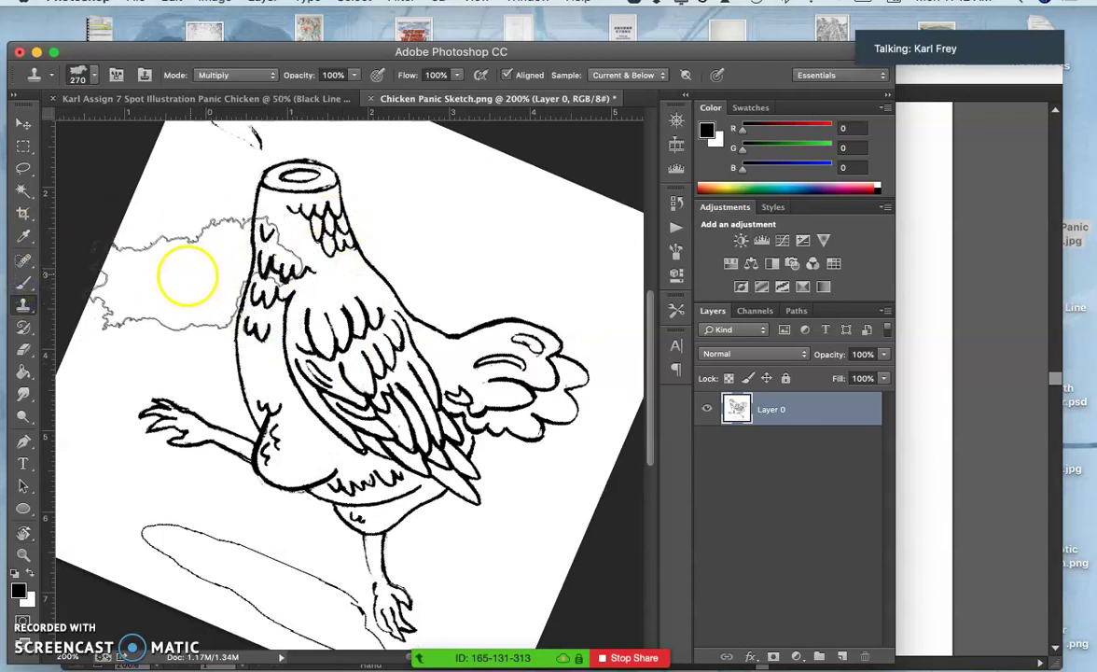
{"action": "left_click", "coordinate": [24, 285]}
{"action": "left_click_drag", "start_coordinate": [221, 240], "coordinate": [196, 435]}
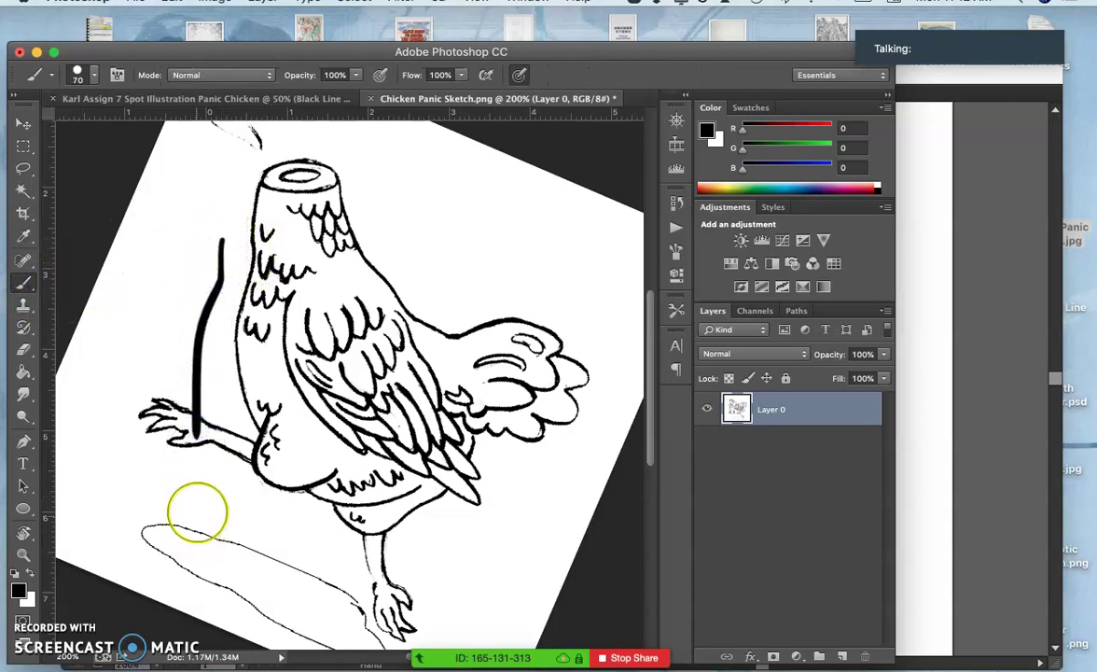
{"action": "key", "text": "super+z"}
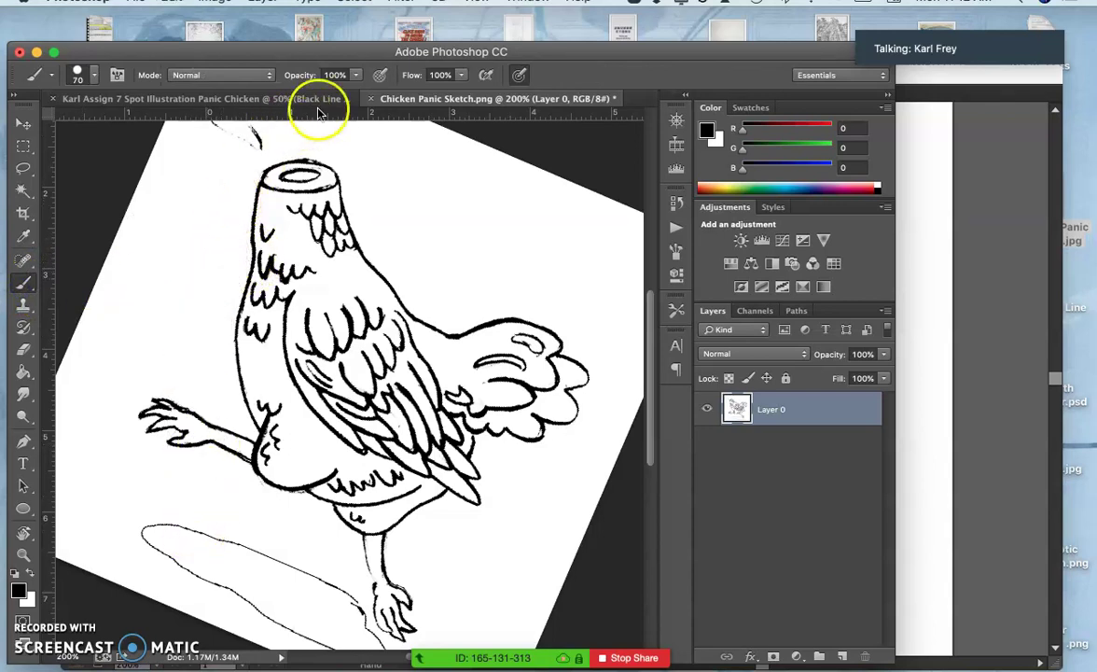
Minimize Photoshop, return to the Assign 7 Line Art document in Illustrator and activate the Blob Brush
{"action": "left_click", "coordinate": [38, 53]}
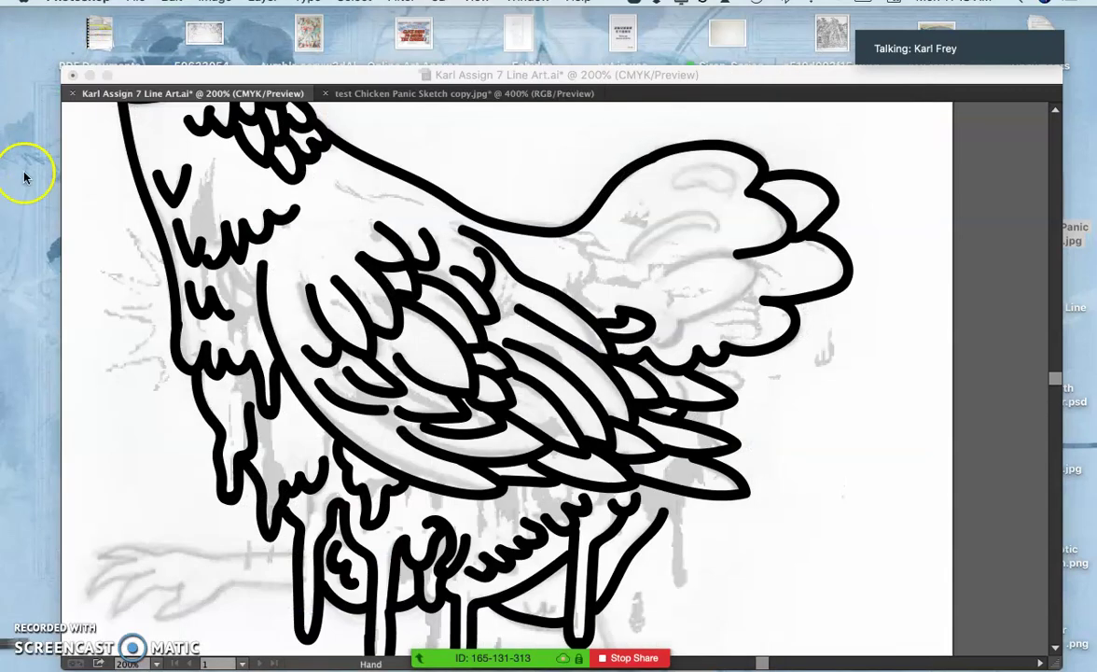
{"action": "left_click", "coordinate": [396, 214]}
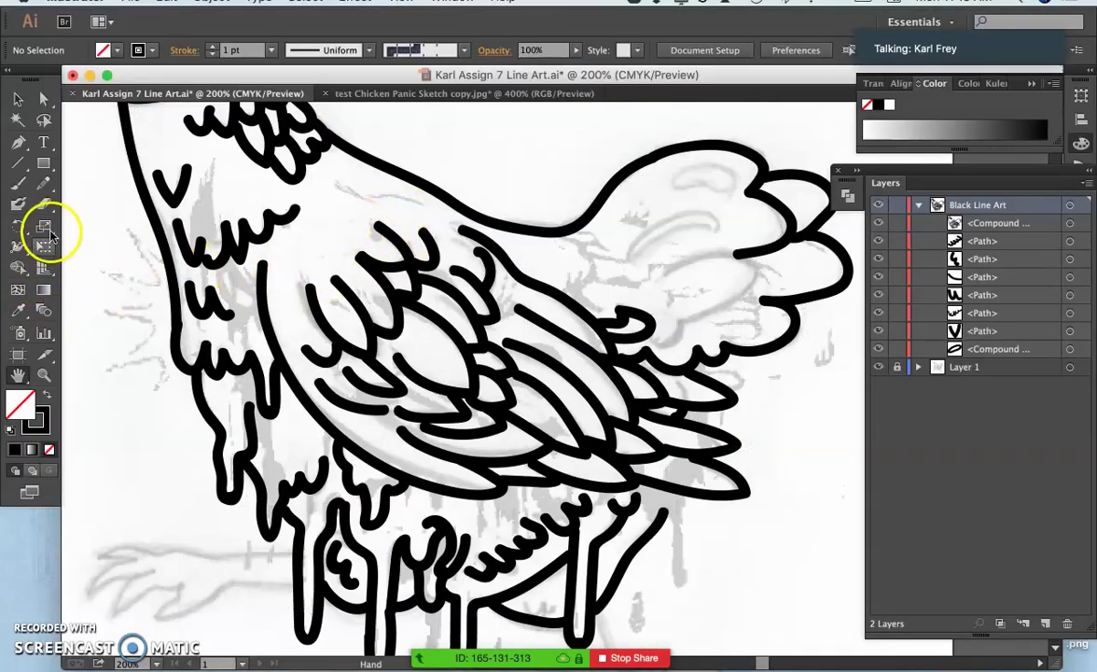
{"action": "left_click", "coordinate": [22, 203]}
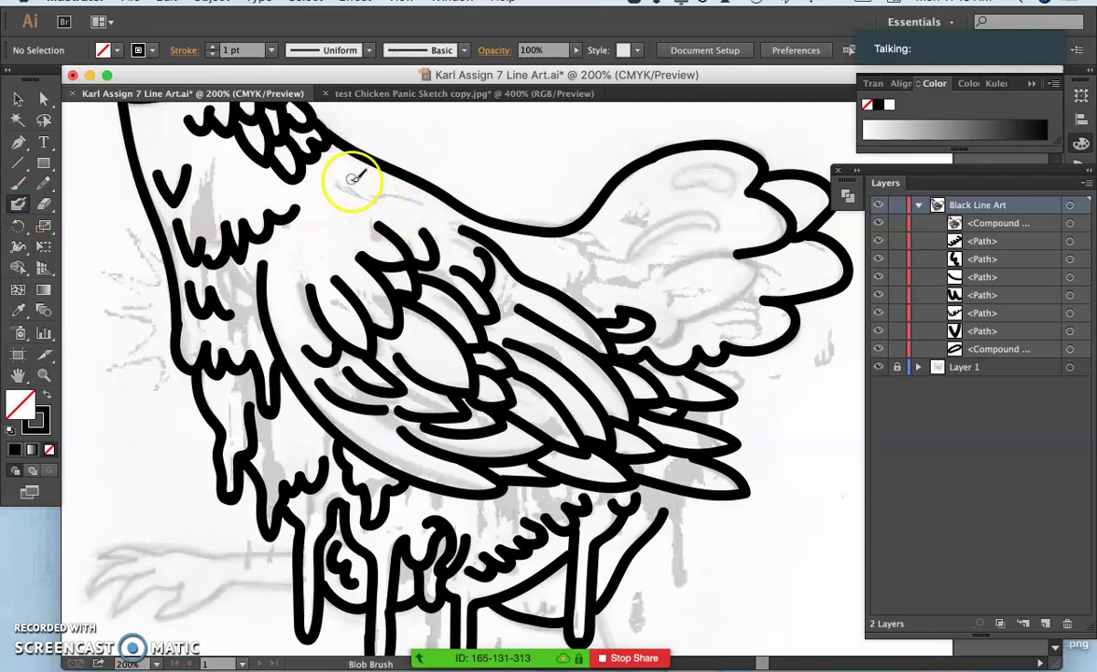
Try two short Blob Brush strokes along the chicken's back above the wing feathers, and undo them
{"action": "mouse_move", "coordinate": [341, 177]}
{"action": "left_mouse_down"}
{"action": "mouse_move", "coordinate": [379, 206]}
{"action": "mouse_move", "coordinate": [426, 217]}
{"action": "left_mouse_up"}
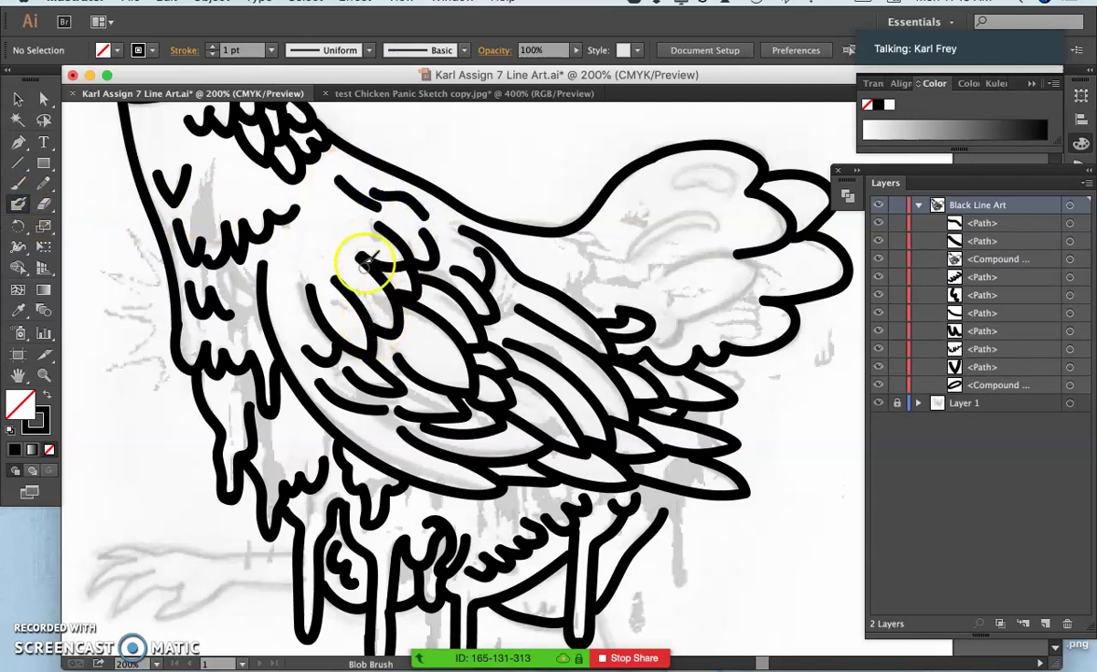
{"action": "key", "text": "super+z"}
{"action": "key", "text": "super+z"}
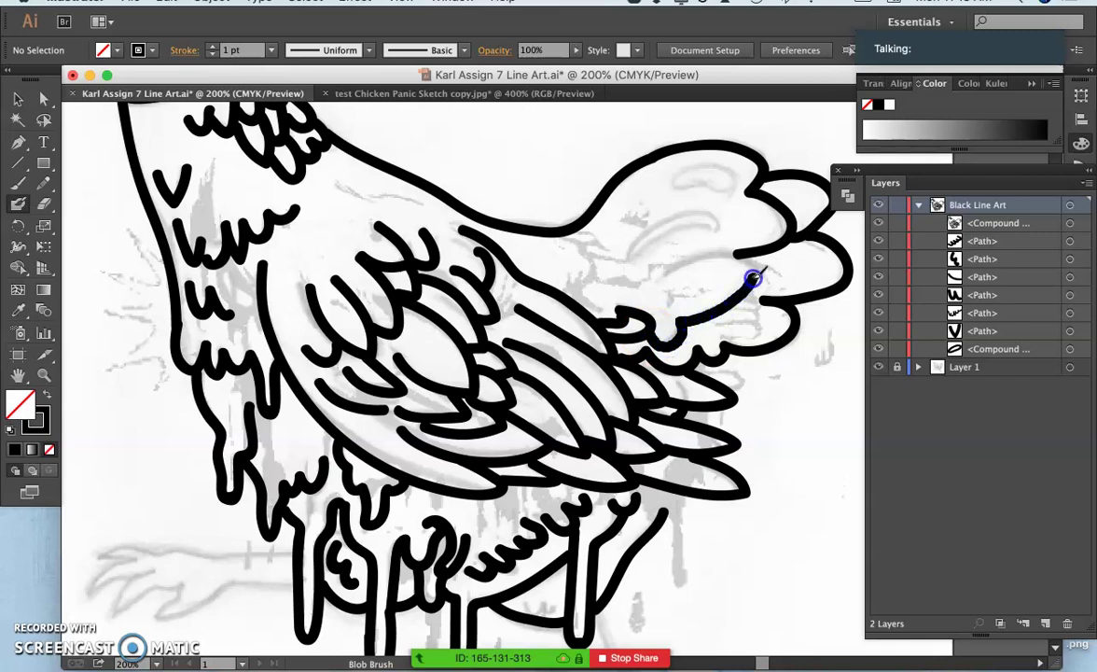
Draw the inner contours of the lower tail feathers, and try a curled feather mark where the back meets the tail, undoing it
{"action": "left_click_drag", "start_coordinate": [661, 280], "coordinate": [658, 282]}
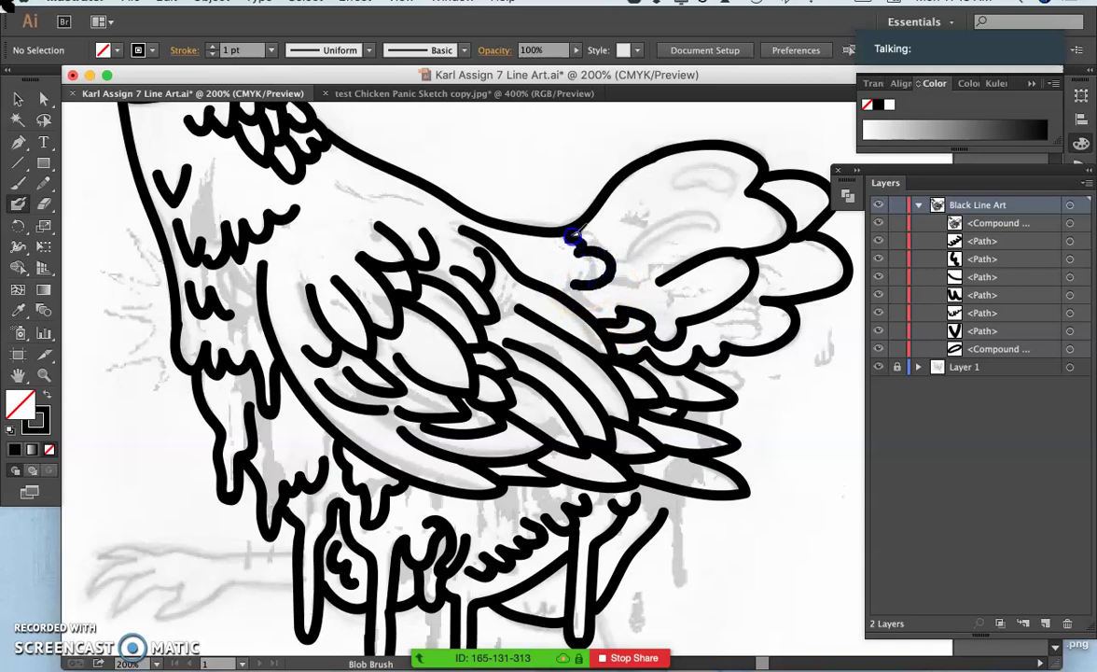
{"action": "mouse_move", "coordinate": [560, 236]}
{"action": "left_mouse_down"}
{"action": "mouse_move", "coordinate": [526, 282]}
{"action": "mouse_move", "coordinate": [544, 326]}
{"action": "left_mouse_up"}
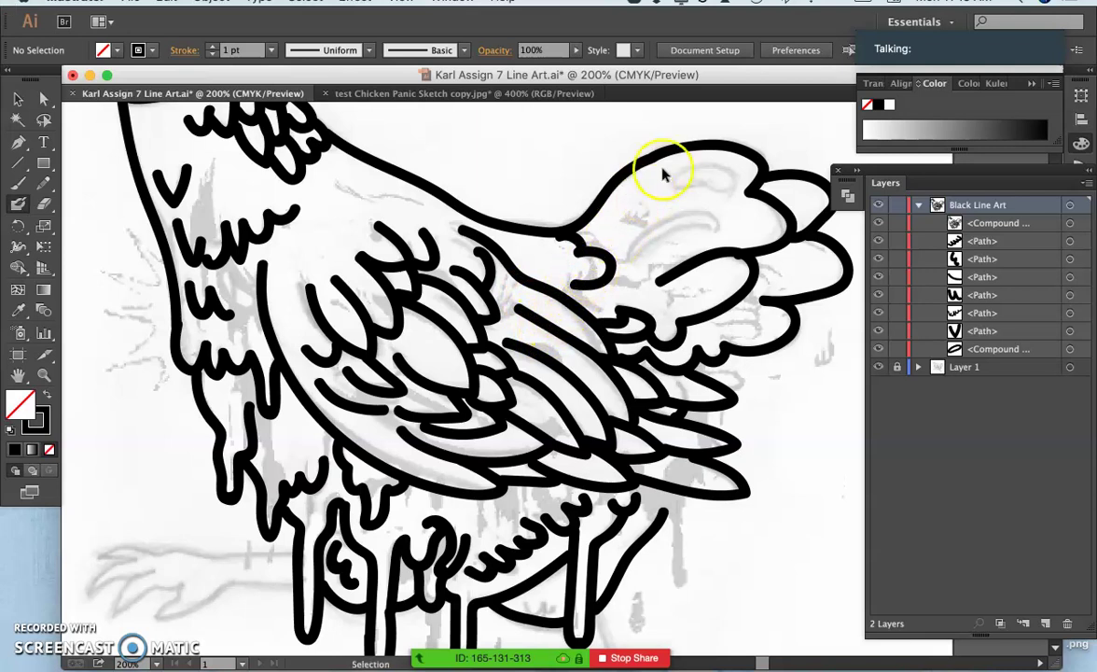
{"action": "key", "text": "super+z"}
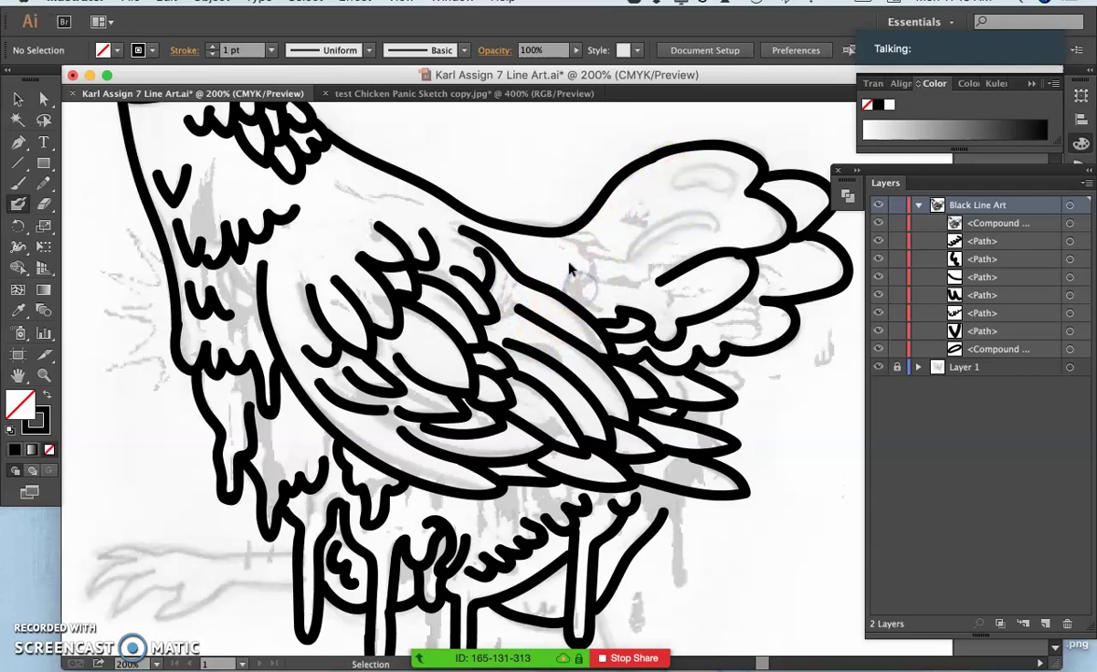
Draw a long narrow drip with the Blob Brush, hanging below the rearmost wing feathers behind the belly drips
{"action": "left_click", "coordinate": [20, 184]}
{"action": "left_click", "coordinate": [19, 203]}
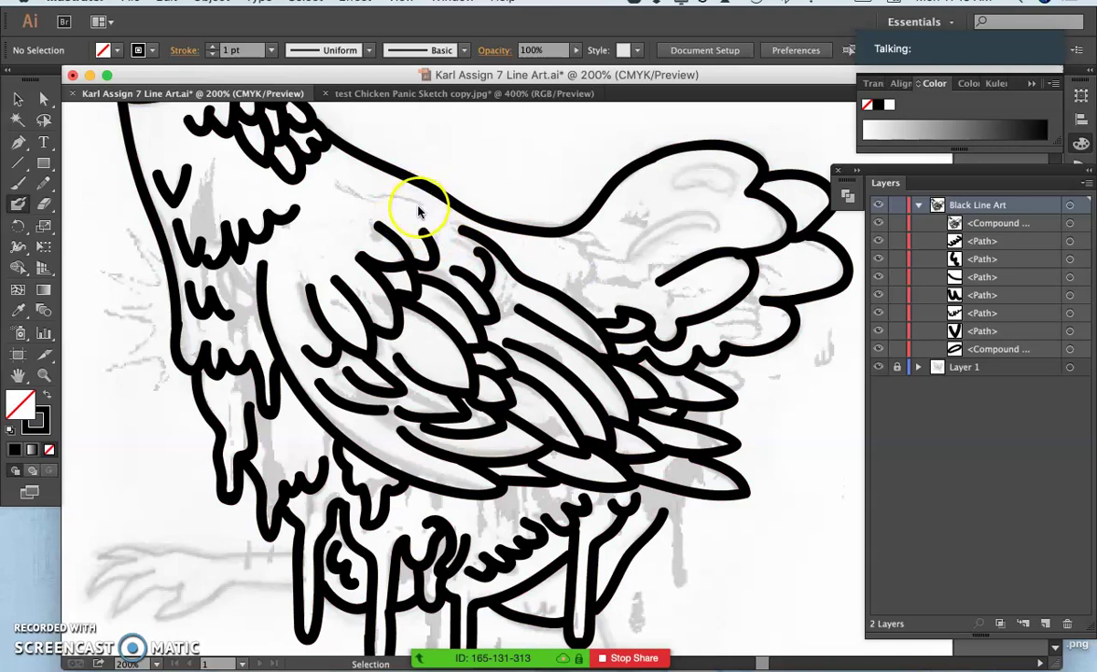
{"action": "key", "text": "super+minus"}
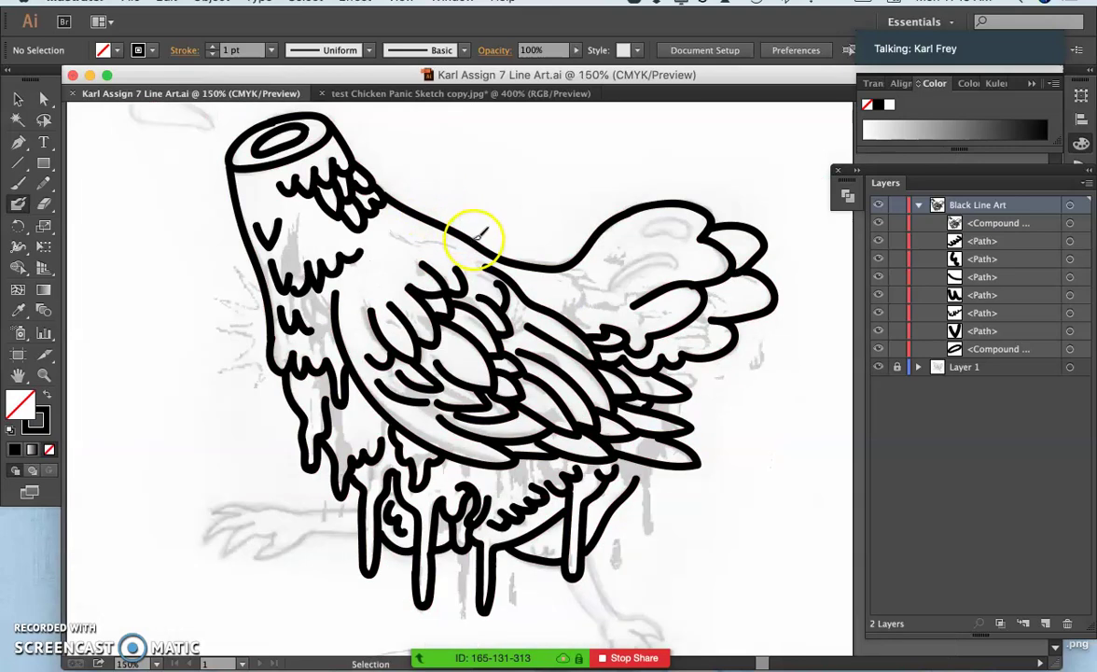
{"action": "key", "text": "super+minus"}
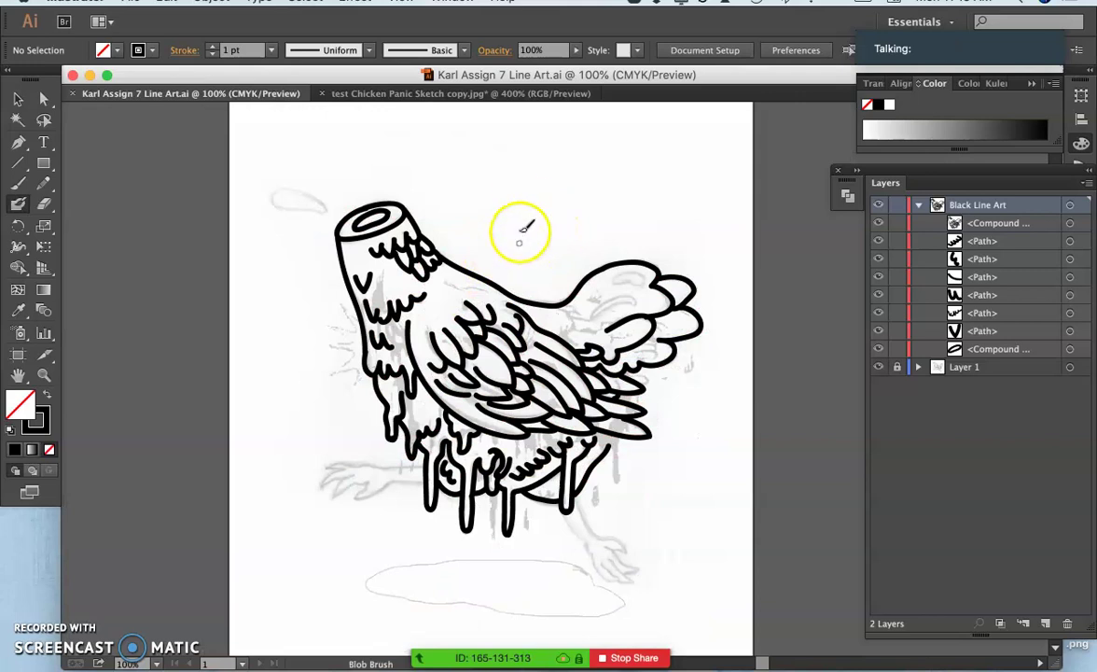
{"action": "key", "text": "super+plus"}
{"action": "key", "text": "super+plus"}
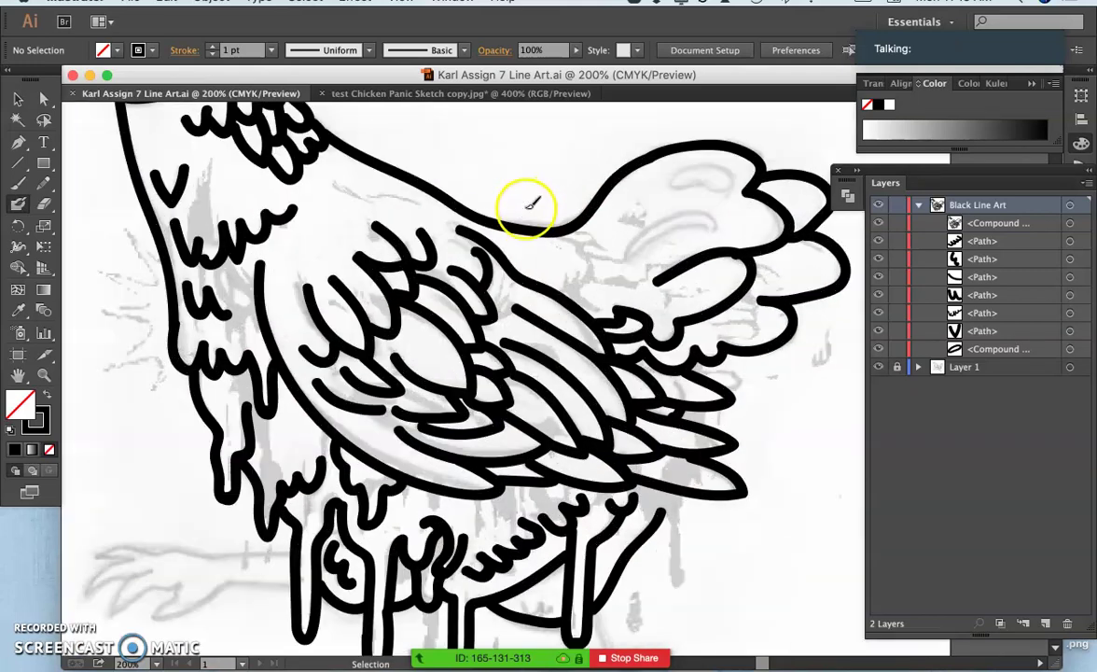
{"action": "left_click_drag", "start_coordinate": [540, 241], "coordinate": [435, 179]}
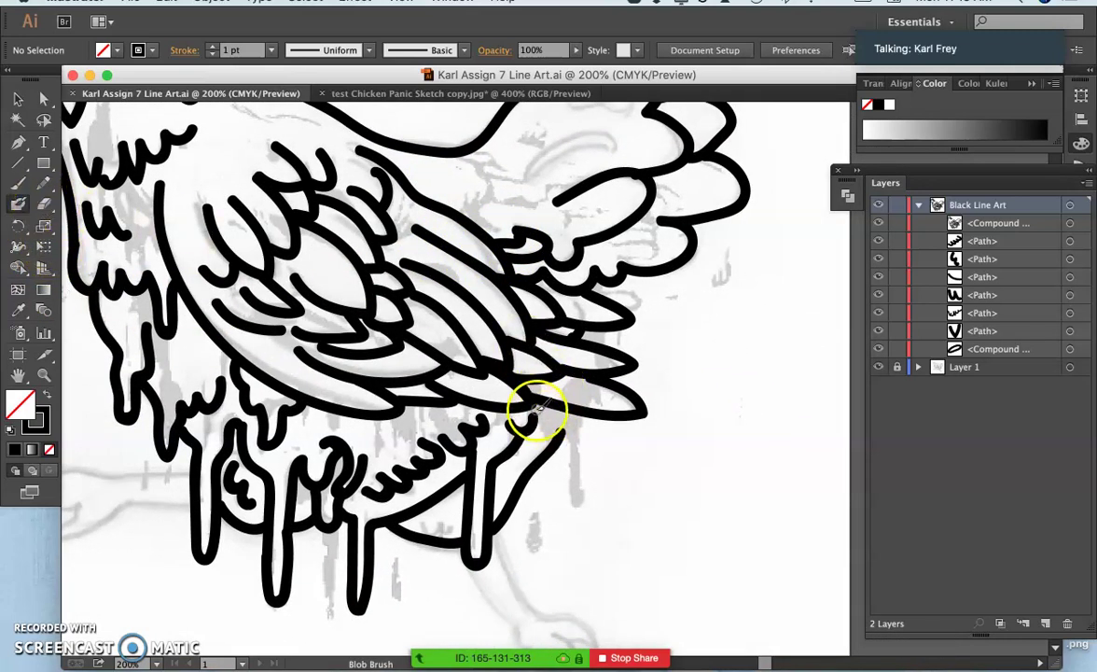
{"action": "left_click_drag", "start_coordinate": [539, 403], "coordinate": [539, 420]}
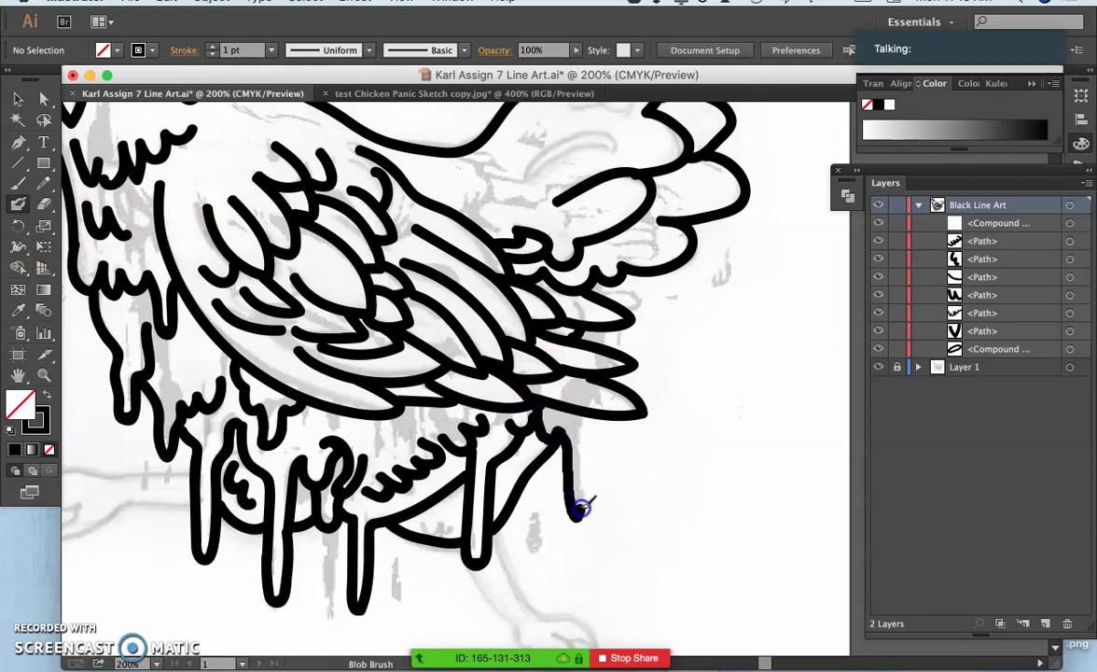
{"action": "left_click_drag", "start_coordinate": [585, 427], "coordinate": [586, 416]}
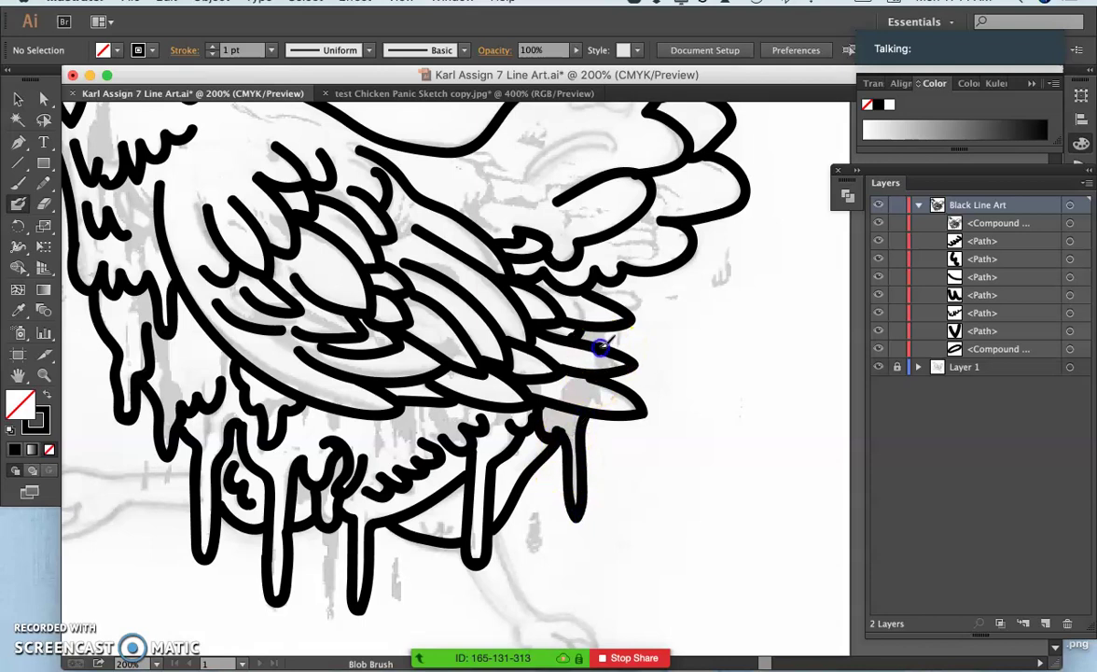
Add short drip strokes in the gap between the rear wing feather tips, redoing the first attempt, and clear the selection
{"action": "left_click_drag", "start_coordinate": [602, 332], "coordinate": [602, 344]}
{"action": "key", "text": "super+z"}
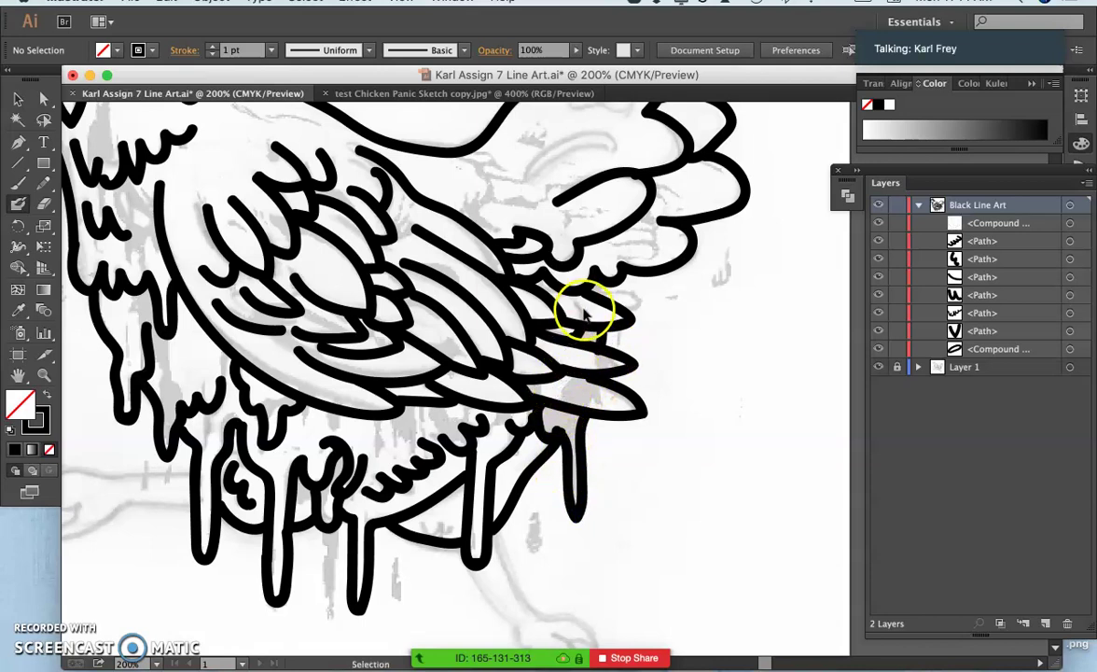
{"action": "left_click_drag", "start_coordinate": [606, 346], "coordinate": [607, 342]}
{"action": "key", "text": "shift+b"}
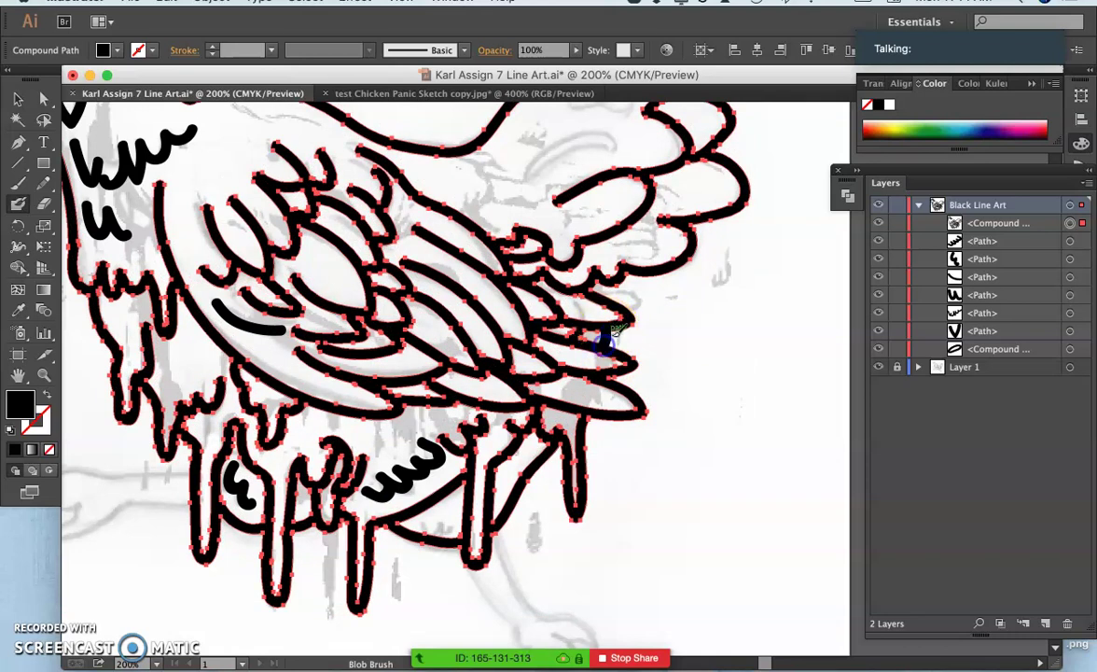
{"action": "key", "text": "super+shift+a"}
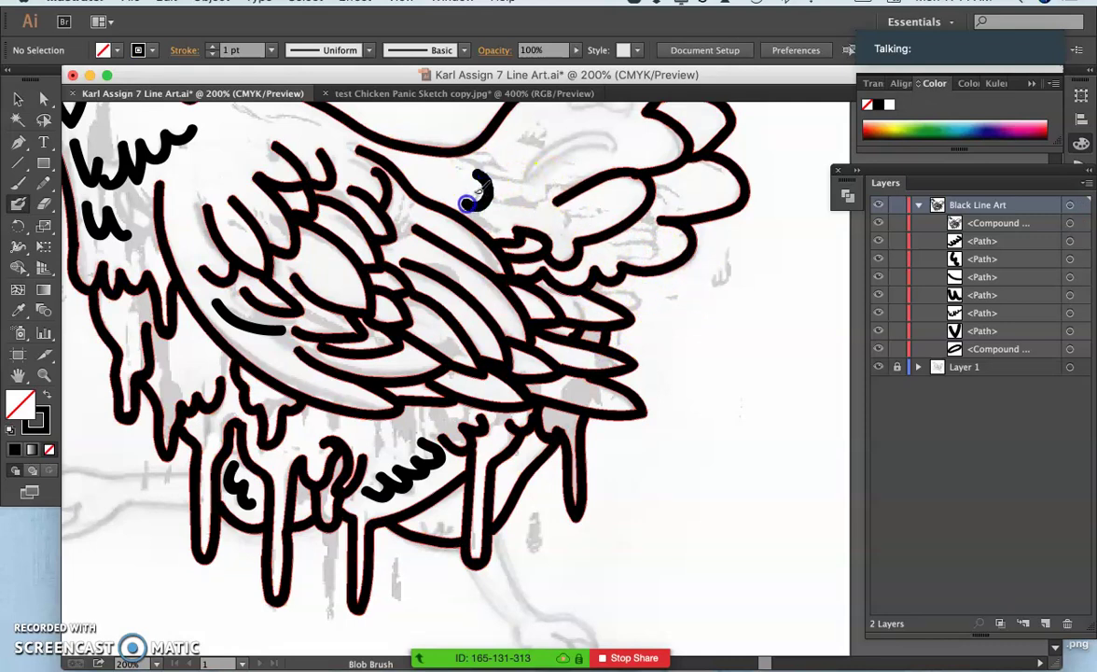
Try two stacked curled strokes under the back line in front of the tail, and undo them
{"action": "left_click_drag", "start_coordinate": [466, 203], "coordinate": [466, 201]}
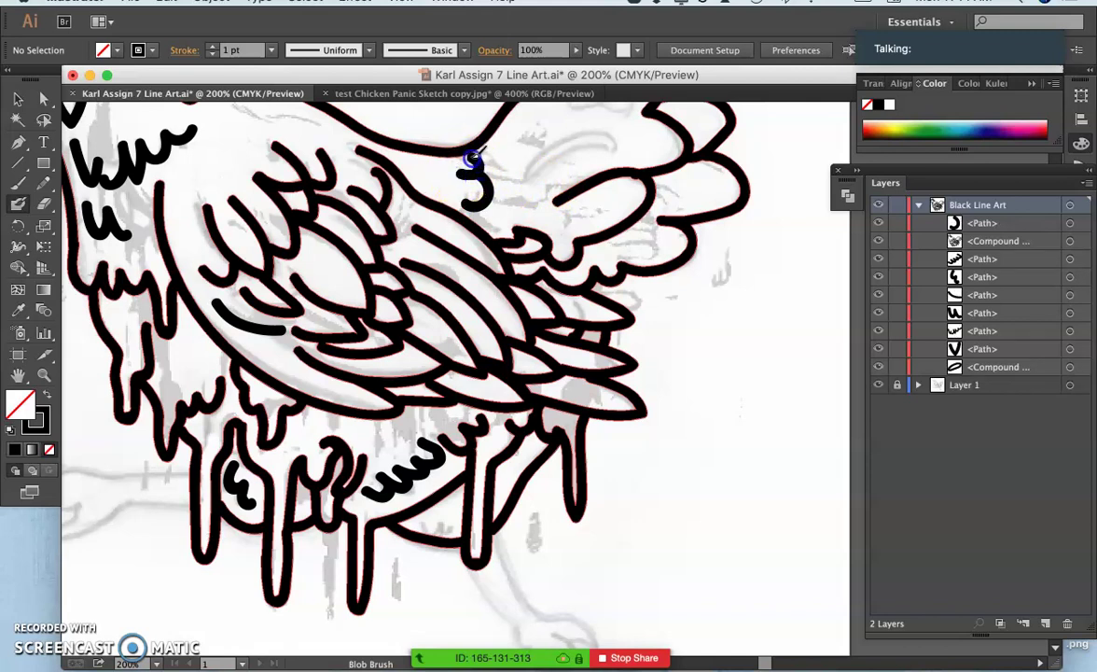
{"action": "left_click_drag", "start_coordinate": [465, 154], "coordinate": [464, 156]}
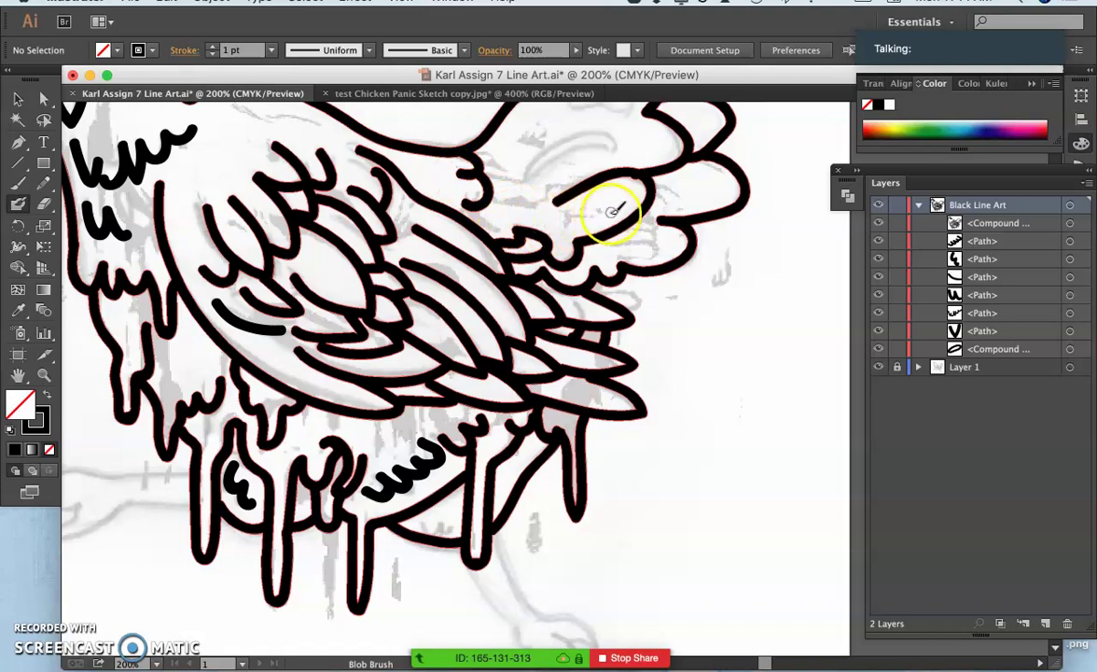
{"action": "key", "text": "super+minus"}
{"action": "key", "text": "super+minus"}
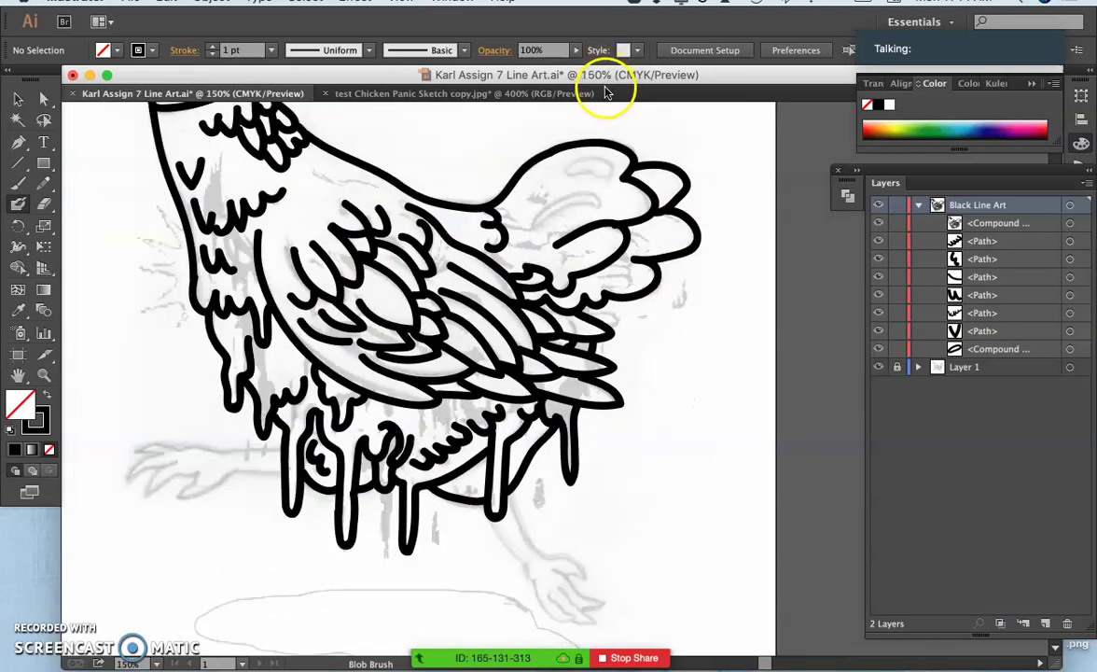
{"action": "key", "text": "super+z"}
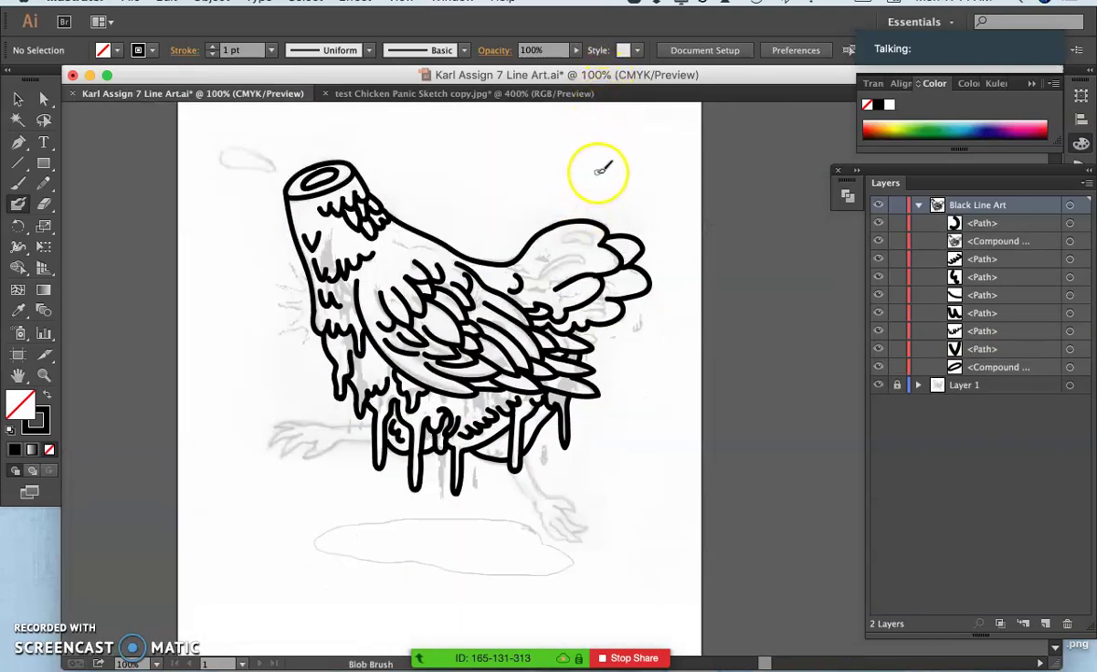
{"action": "key", "text": "super+z"}
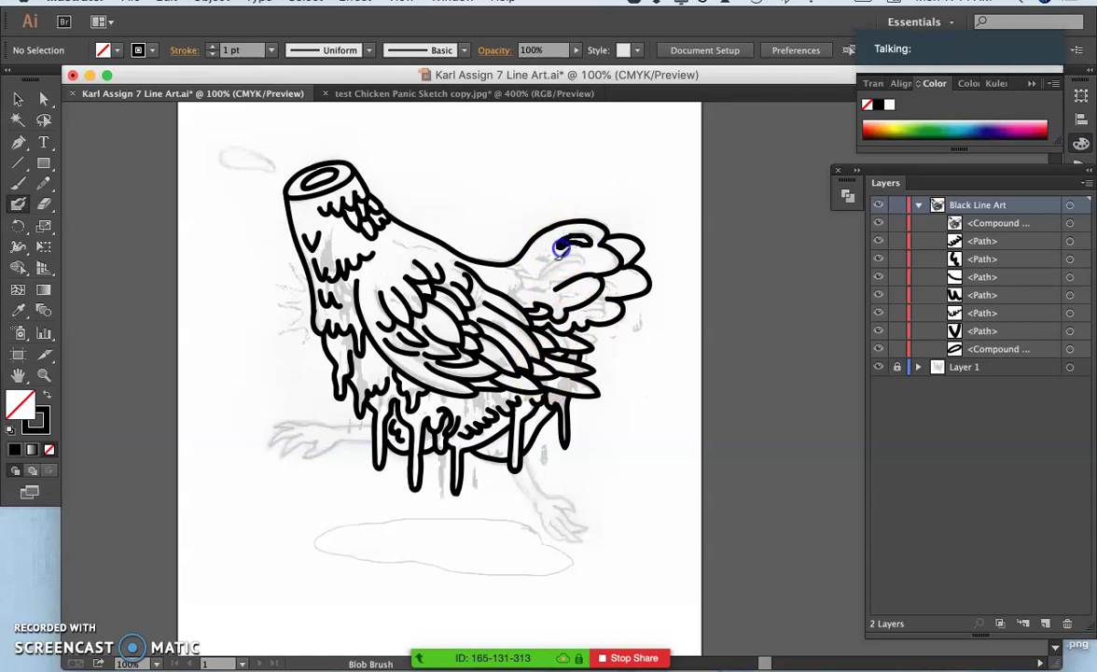
Outline two crescent shapes inside the uppermost tail feather, and delete the upper crescent
{"action": "left_click_drag", "start_coordinate": [561, 249], "coordinate": [562, 246]}
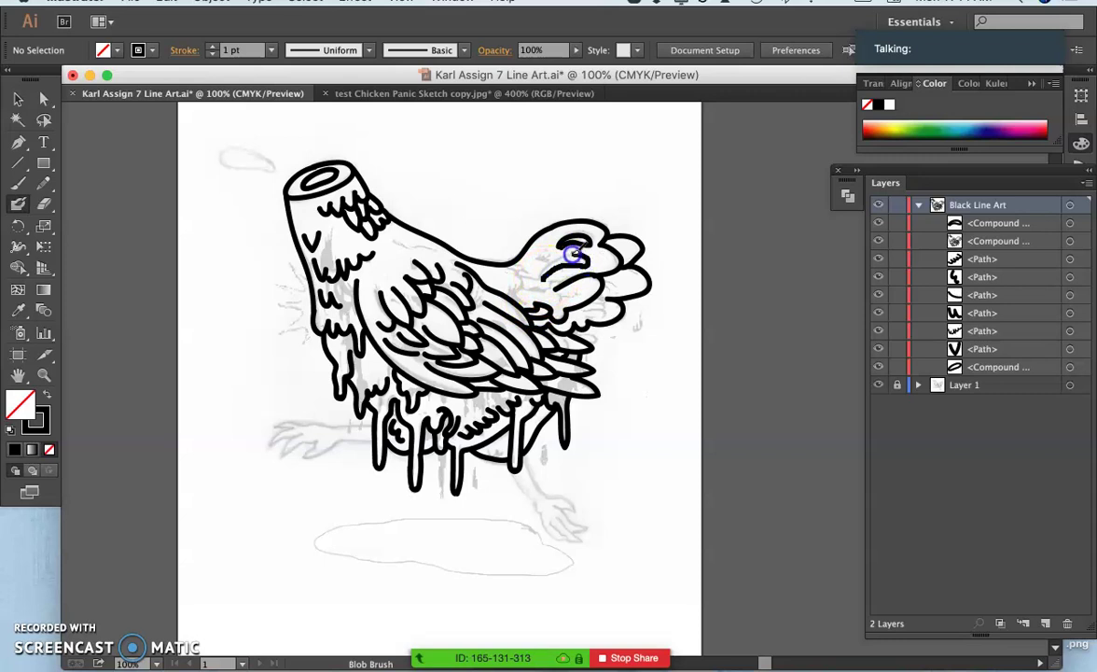
{"action": "left_click_drag", "start_coordinate": [544, 278], "coordinate": [541, 279]}
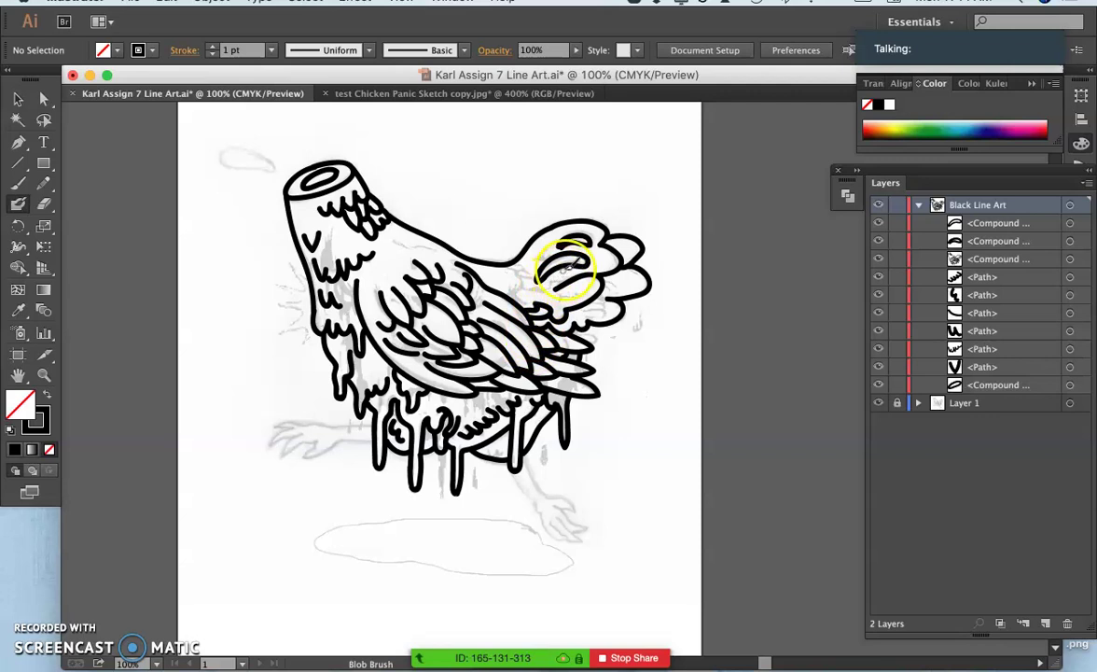
{"action": "key", "text": "super"}
{"action": "left_click_drag", "start_coordinate": [585, 243], "coordinate": [590, 241]}
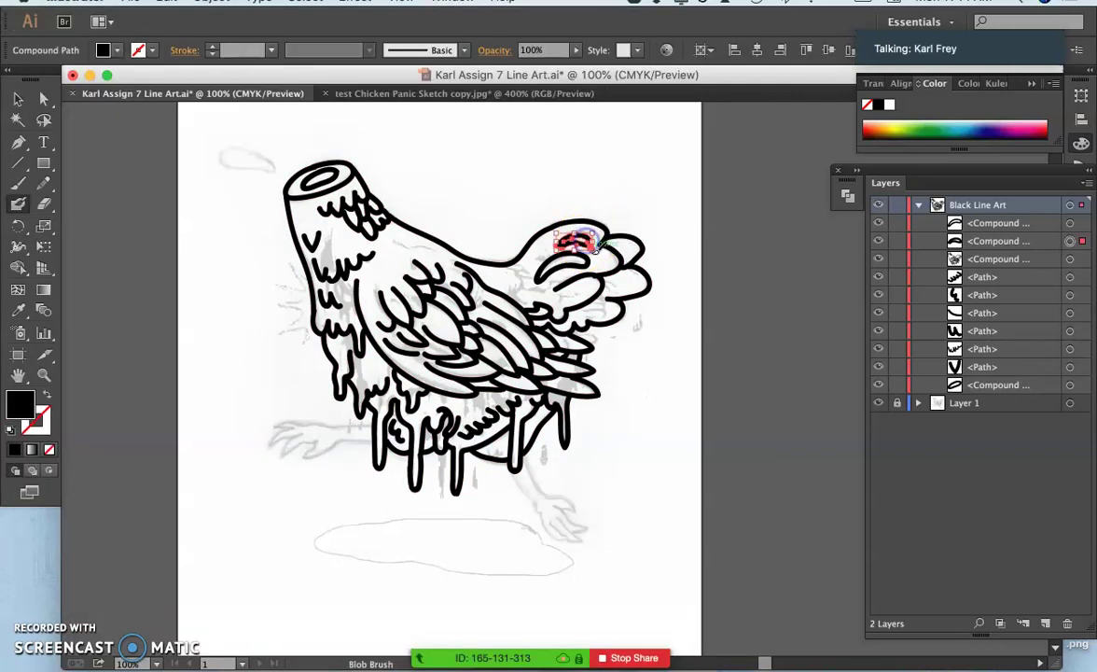
{"action": "key", "text": "Delete"}
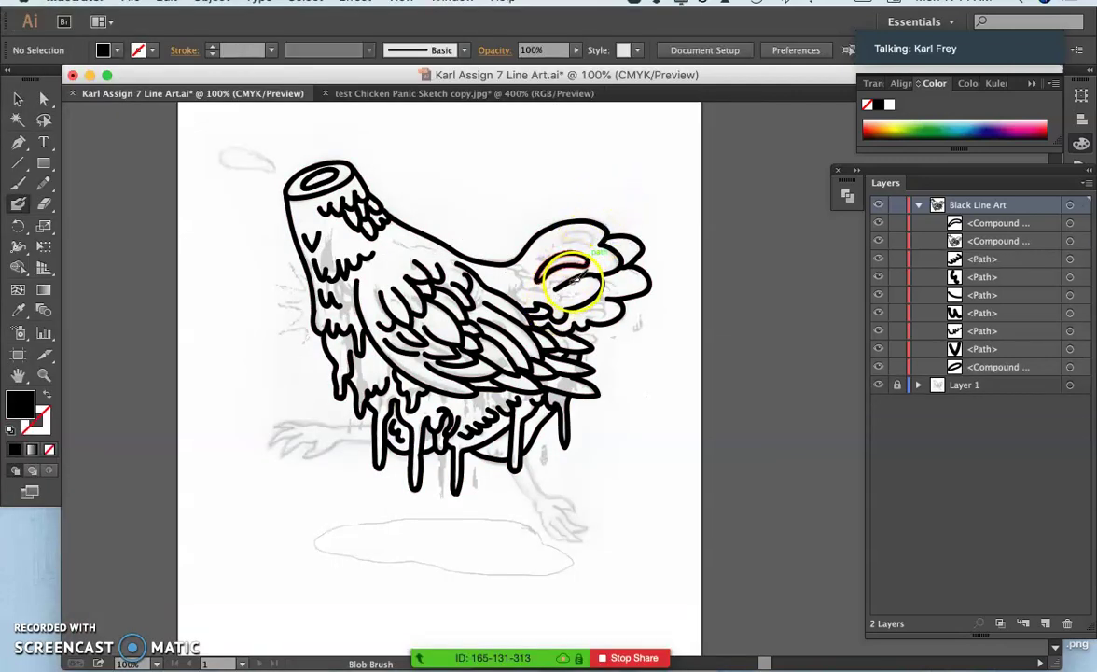
Redraw the closed upper crescent inside the top tail feather at 400% zoom
{"action": "key", "text": "super+equal"}
{"action": "key", "text": "super+equal"}
{"action": "key", "text": "super+equal"}
{"action": "key", "text": "super+equal"}
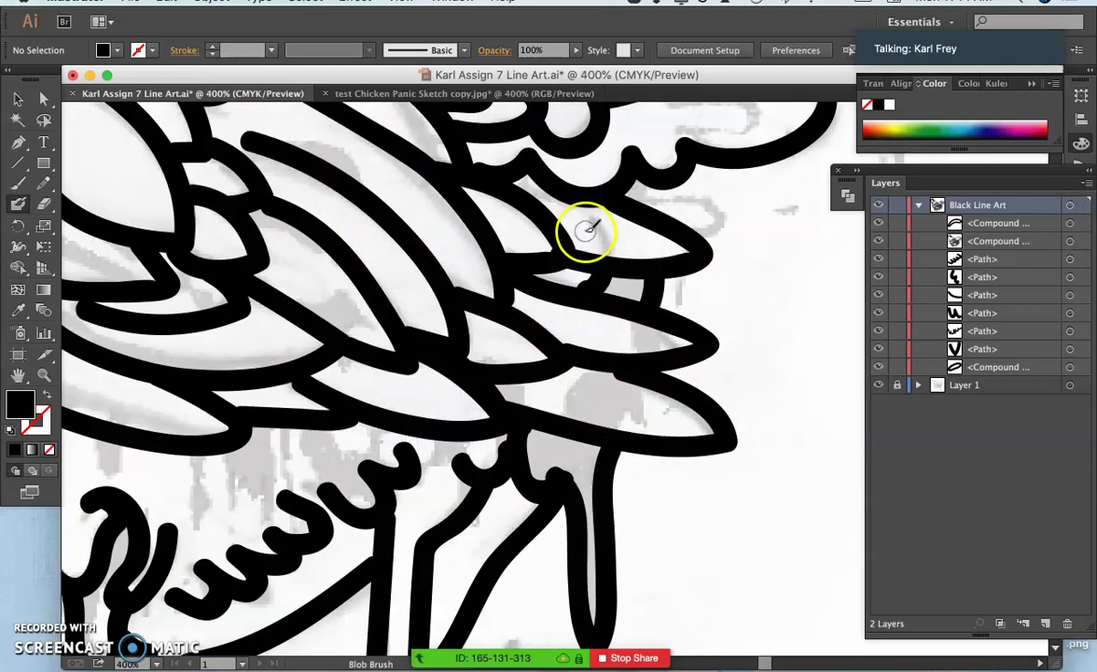
{"action": "key", "text": "space"}
{"action": "left_click_drag", "start_coordinate": [558, 225], "coordinate": [487, 360]}
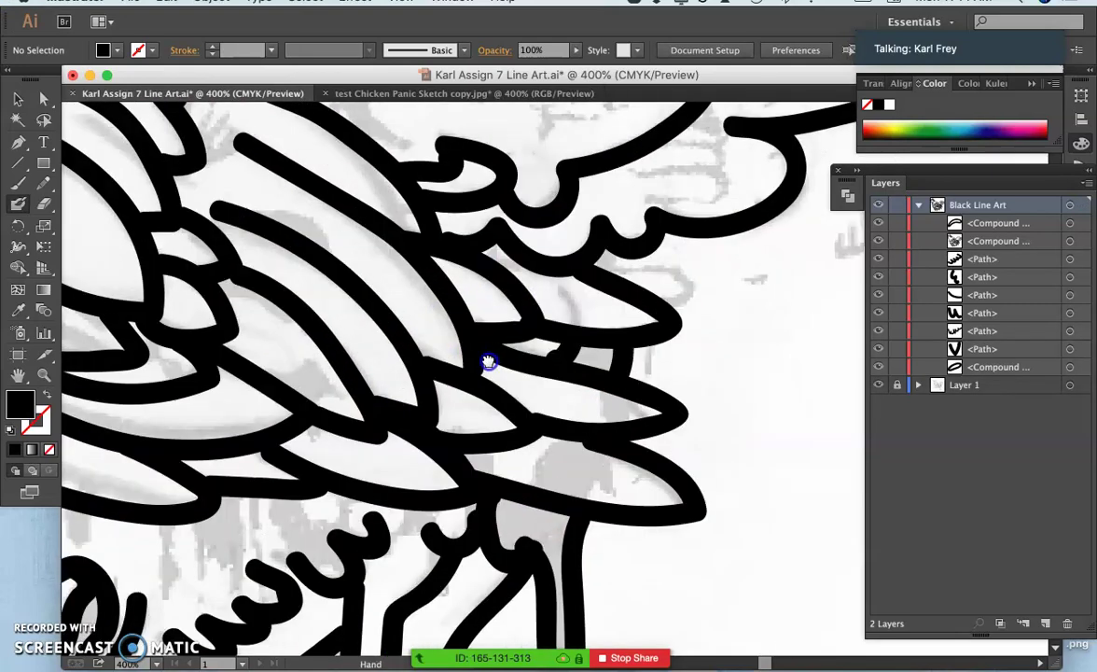
{"action": "left_click_drag", "start_coordinate": [533, 306], "coordinate": [501, 422]}
{"action": "left_click_drag", "start_coordinate": [536, 281], "coordinate": [488, 419]}
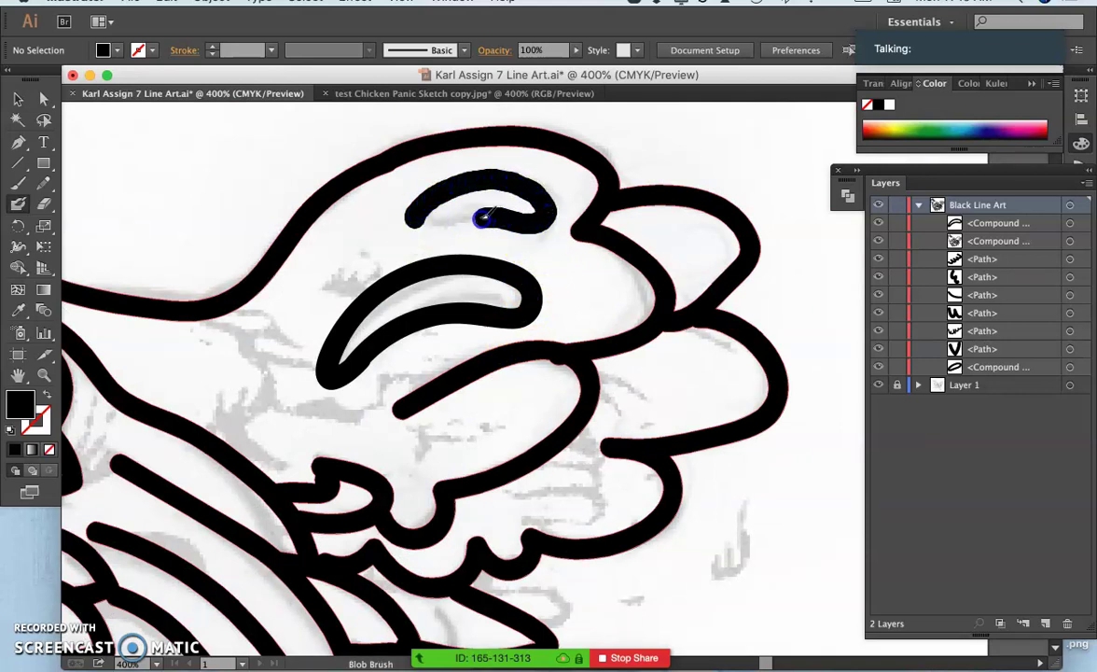
{"action": "left_click_drag", "start_coordinate": [417, 222], "coordinate": [415, 220]}
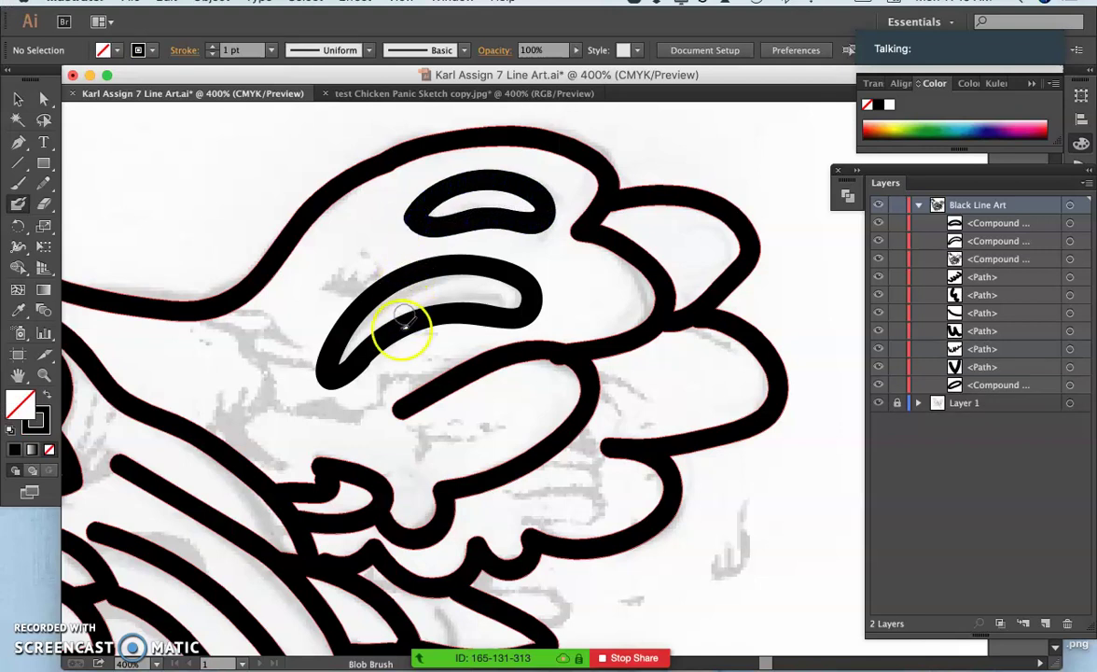
Draw a 3-shaped feather mark where the back meets the tail and a curved stroke above the shoulder feathers
{"action": "left_click_drag", "start_coordinate": [406, 338], "coordinate": [616, 246]}
{"action": "left_click_drag", "start_coordinate": [369, 268], "coordinate": [369, 269]}
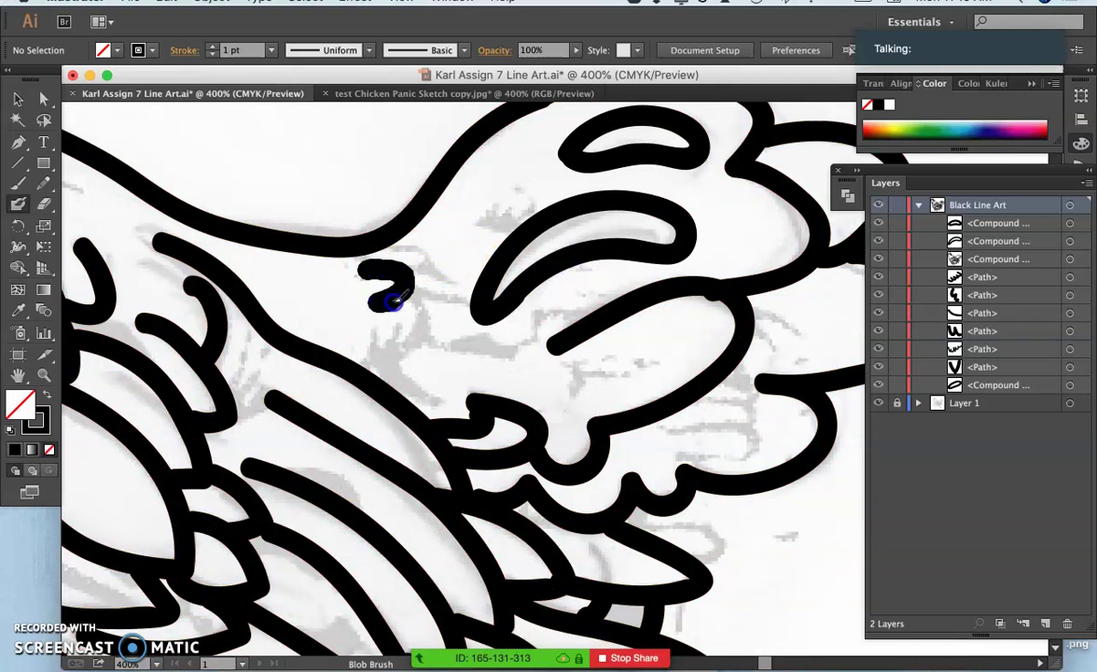
{"action": "mouse_move", "coordinate": [384, 357]}
{"action": "left_mouse_down"}
{"action": "mouse_move", "coordinate": [368, 353]}
{"action": "mouse_move", "coordinate": [541, 321]}
{"action": "left_mouse_up"}
{"action": "left_click_drag", "start_coordinate": [420, 289], "coordinate": [593, 319]}
{"action": "left_click_drag", "start_coordinate": [435, 252], "coordinate": [550, 288]}
{"action": "mouse_move", "coordinate": [457, 233]}
{"action": "left_mouse_down"}
{"action": "mouse_move", "coordinate": [540, 244]}
{"action": "mouse_move", "coordinate": [578, 280]}
{"action": "left_mouse_up"}
{"action": "mouse_move", "coordinate": [396, 367]}
{"action": "left_mouse_down"}
{"action": "mouse_move", "coordinate": [504, 284]}
{"action": "mouse_move", "coordinate": [604, 247]}
{"action": "left_mouse_up"}
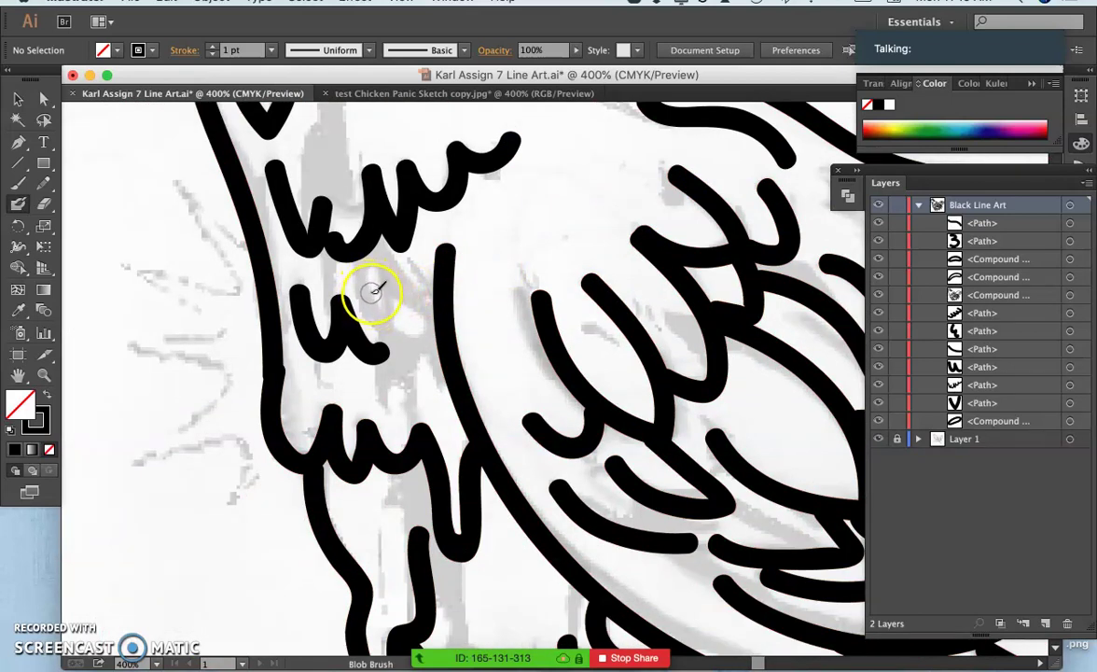
Try a curved feather stroke joining the lower neck mark to the wing's front edge, and undo it
{"action": "left_click_drag", "start_coordinate": [440, 322], "coordinate": [440, 325]}
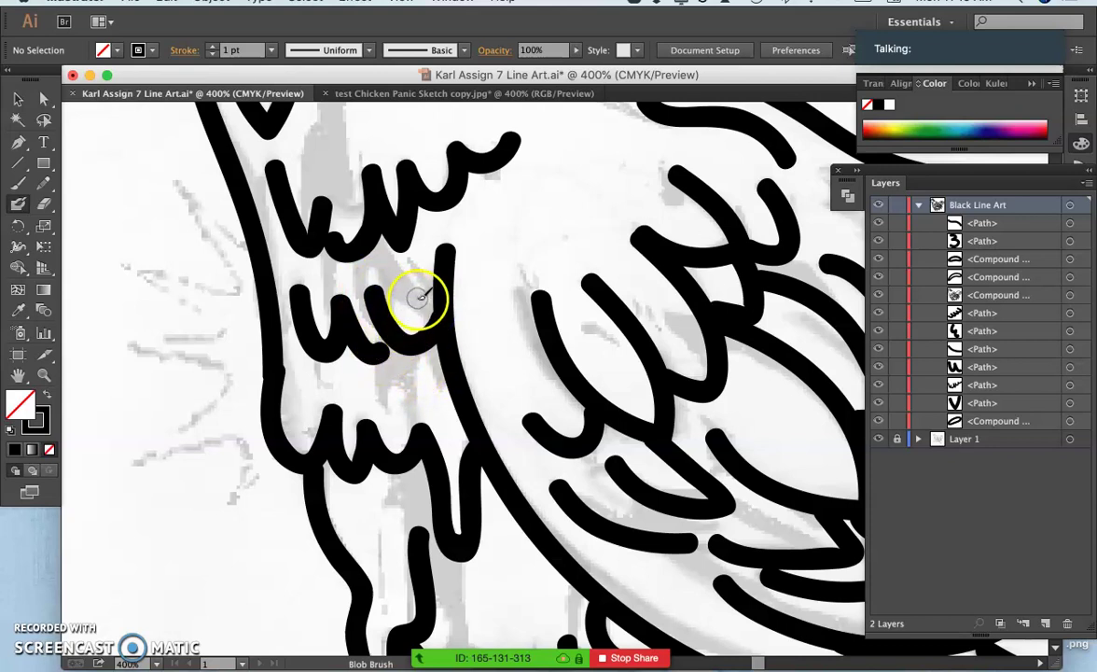
{"action": "key", "text": "super+minus"}
{"action": "scroll", "coordinate": [442, 236], "scroll_direction": "down", "scroll_amount": 3}
{"action": "scroll", "coordinate": [473, 239], "scroll_direction": "up", "scroll_amount": 2}
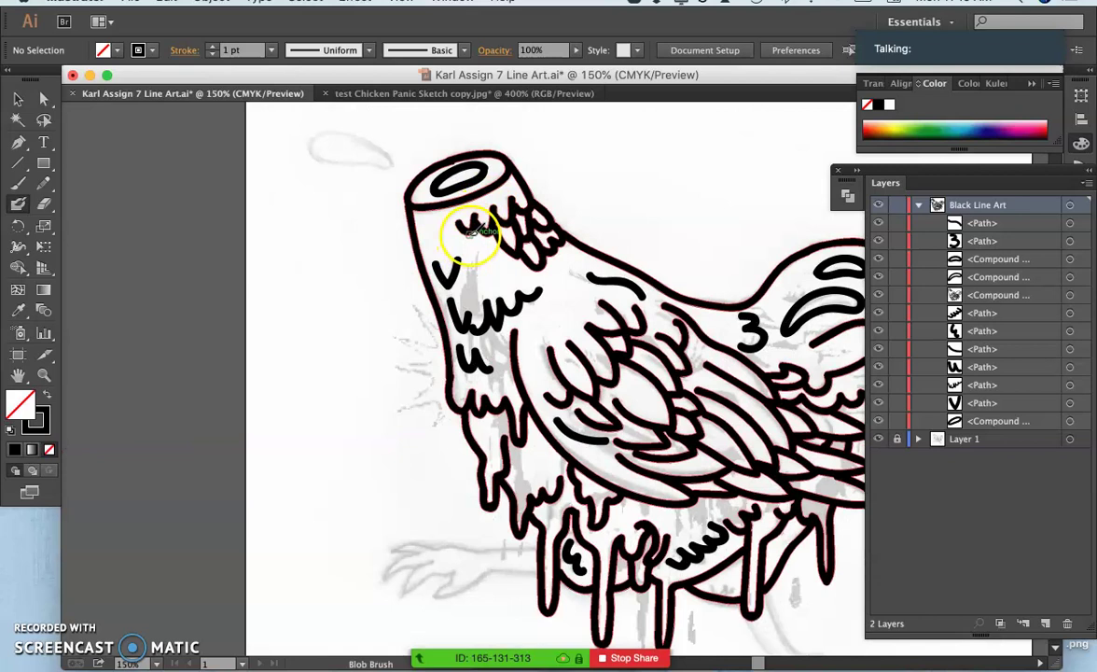
{"action": "scroll", "coordinate": [464, 236], "scroll_direction": "down", "scroll_amount": 2}
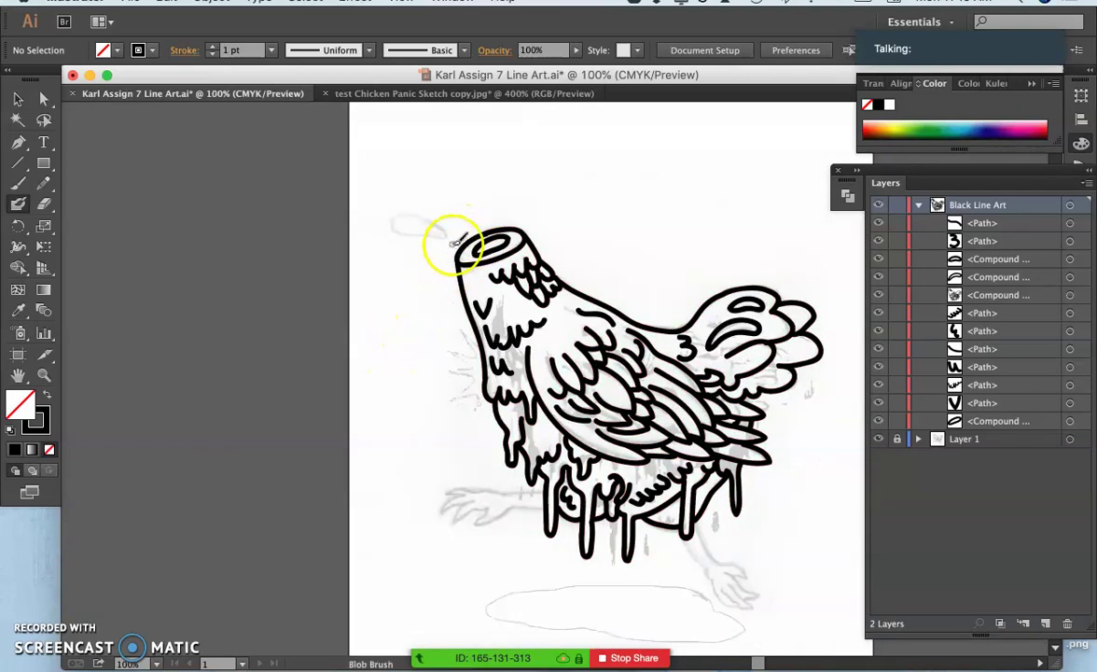
{"action": "scroll", "coordinate": [460, 215], "scroll_direction": "up", "scroll_amount": 2}
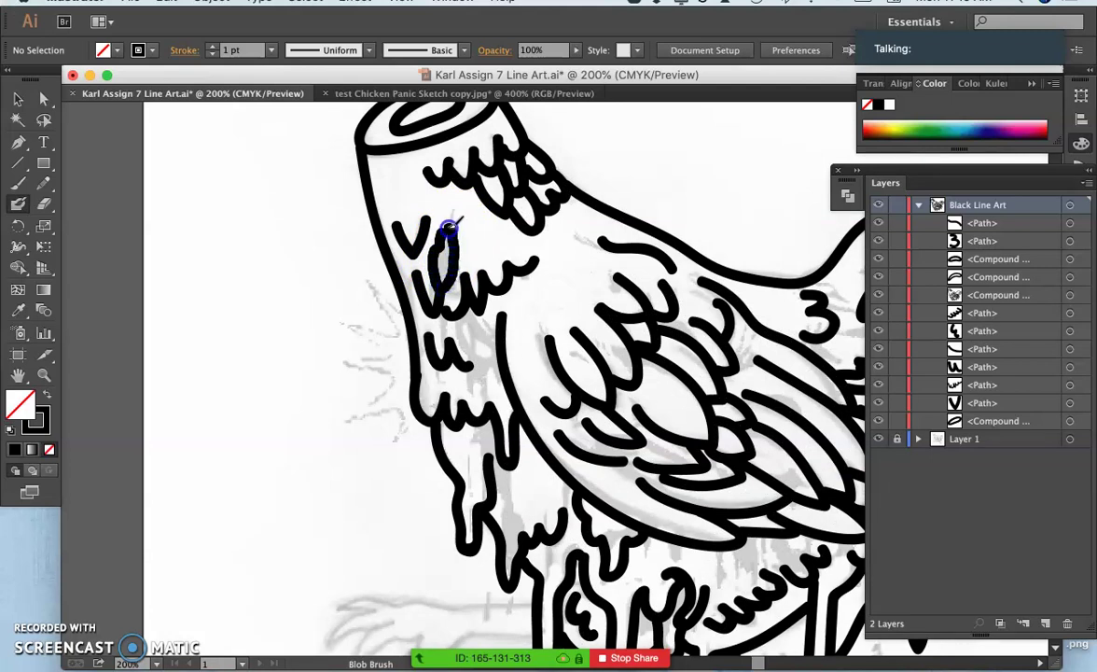
Draw a narrow looped drip above the middle neck feathers and outline the teardrop-shaped droplet beside the severed neck
{"action": "mouse_move", "coordinate": [444, 232]}
{"action": "left_mouse_down"}
{"action": "mouse_move", "coordinate": [507, 324]}
{"action": "mouse_move", "coordinate": [458, 245]}
{"action": "left_mouse_up"}
{"action": "key", "text": "space"}
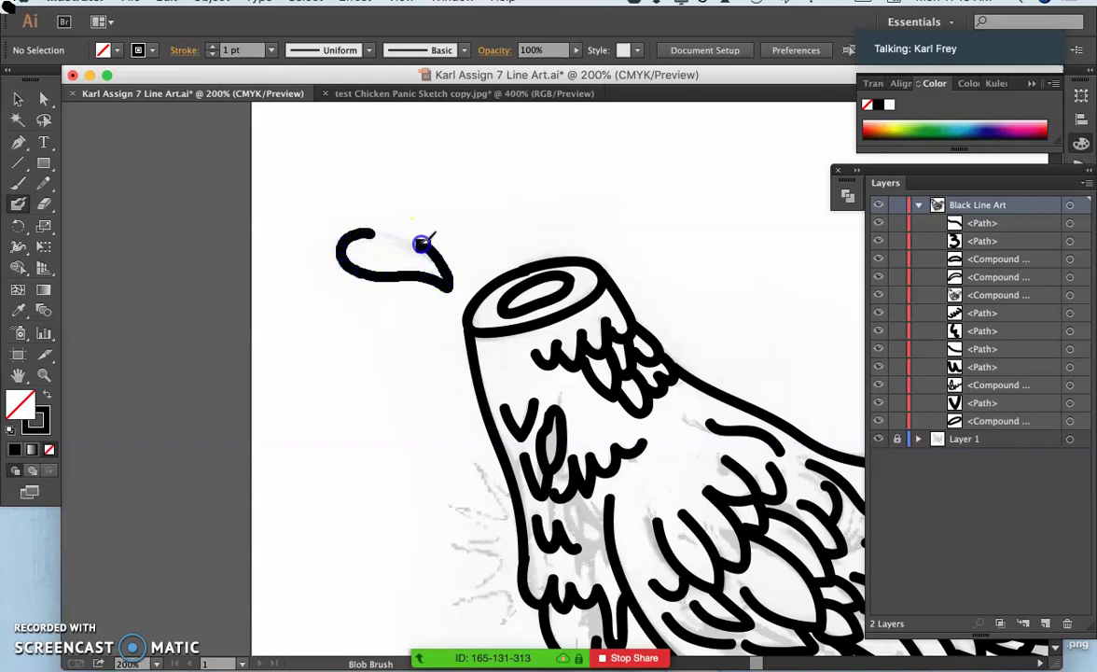
{"action": "left_click_drag", "start_coordinate": [357, 233], "coordinate": [359, 235]}
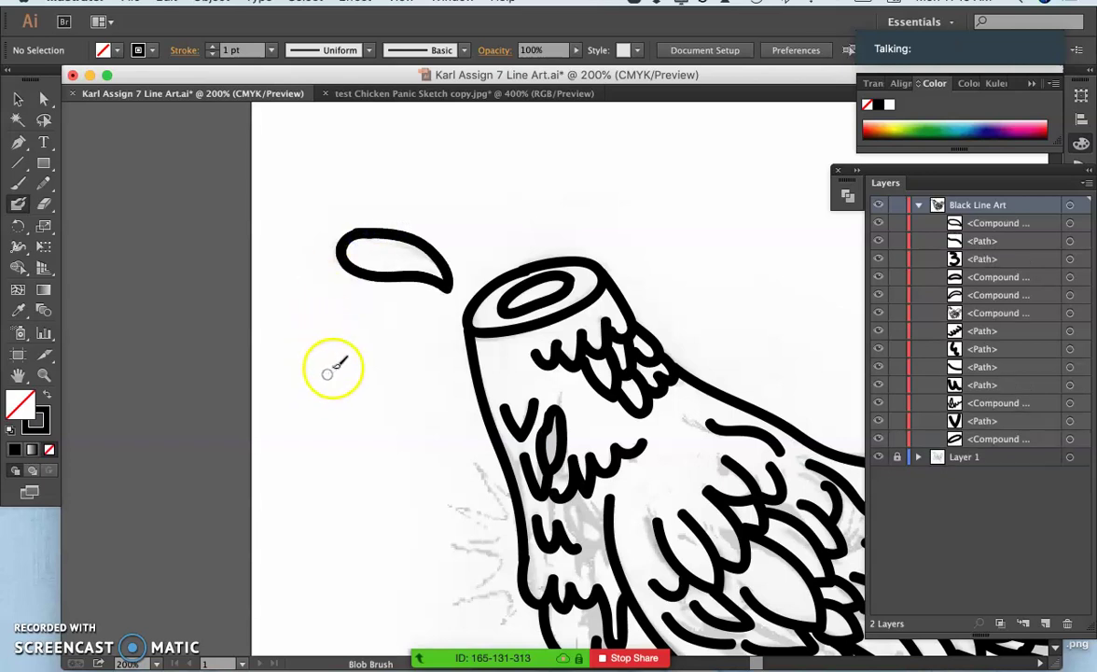
Select the teardrop droplet outline and smooth the uneven bump on its upper inner edge with the Pencil tool
{"action": "key", "text": "super+equal"}
{"action": "key", "text": "super+equal"}
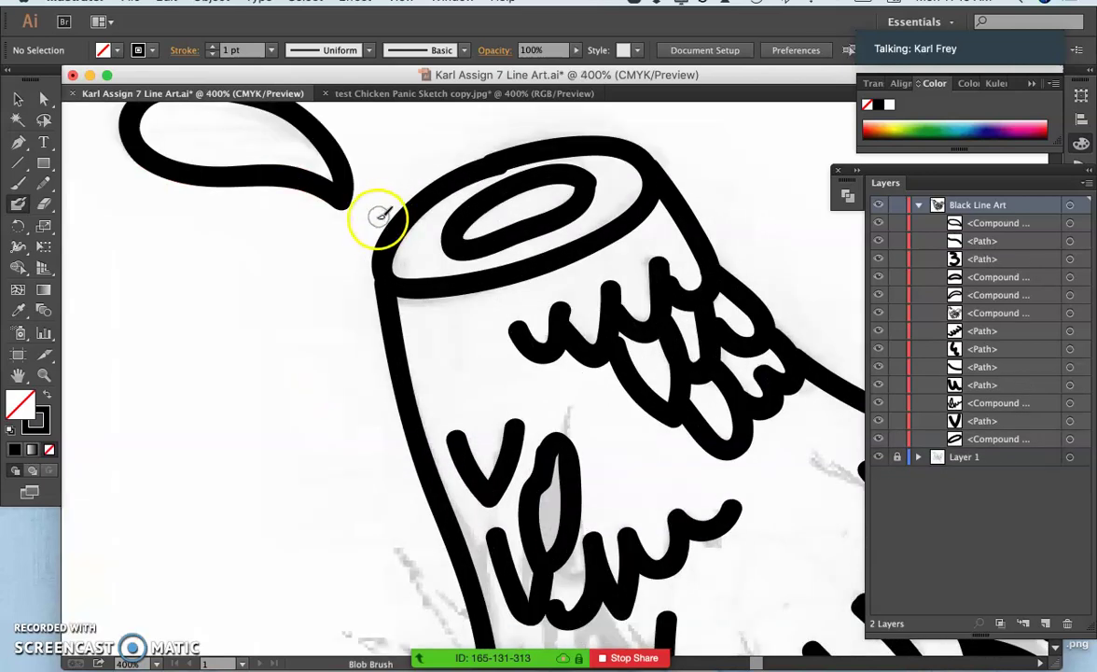
{"action": "left_click_drag", "start_coordinate": [346, 208], "coordinate": [578, 367]}
{"action": "mouse_move", "coordinate": [380, 230]}
{"action": "left_mouse_down"}
{"action": "mouse_move", "coordinate": [475, 279]}
{"action": "mouse_move", "coordinate": [467, 262]}
{"action": "mouse_move", "coordinate": [563, 324]}
{"action": "left_mouse_up"}
{"action": "key", "text": "super+equal"}
{"action": "key", "text": "super+equal"}
{"action": "key", "text": "super"}
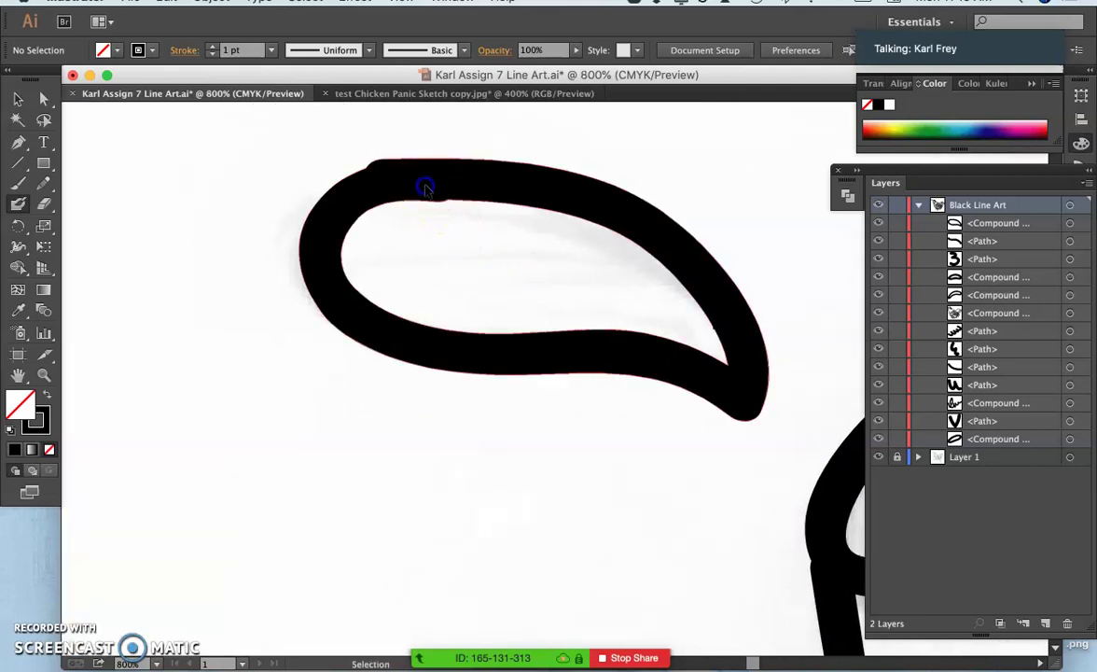
{"action": "left_click", "coordinate": [424, 187]}
{"action": "key", "text": "shift+b"}
{"action": "left_click", "coordinate": [43, 183]}
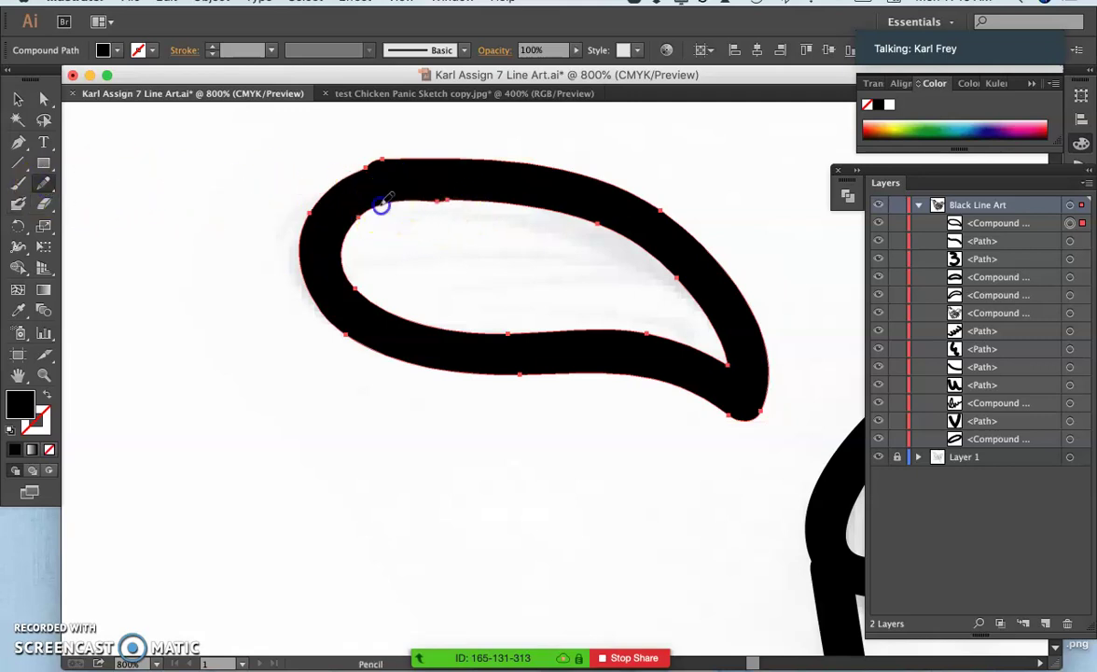
{"action": "left_click_drag", "start_coordinate": [441, 199], "coordinate": [387, 238]}
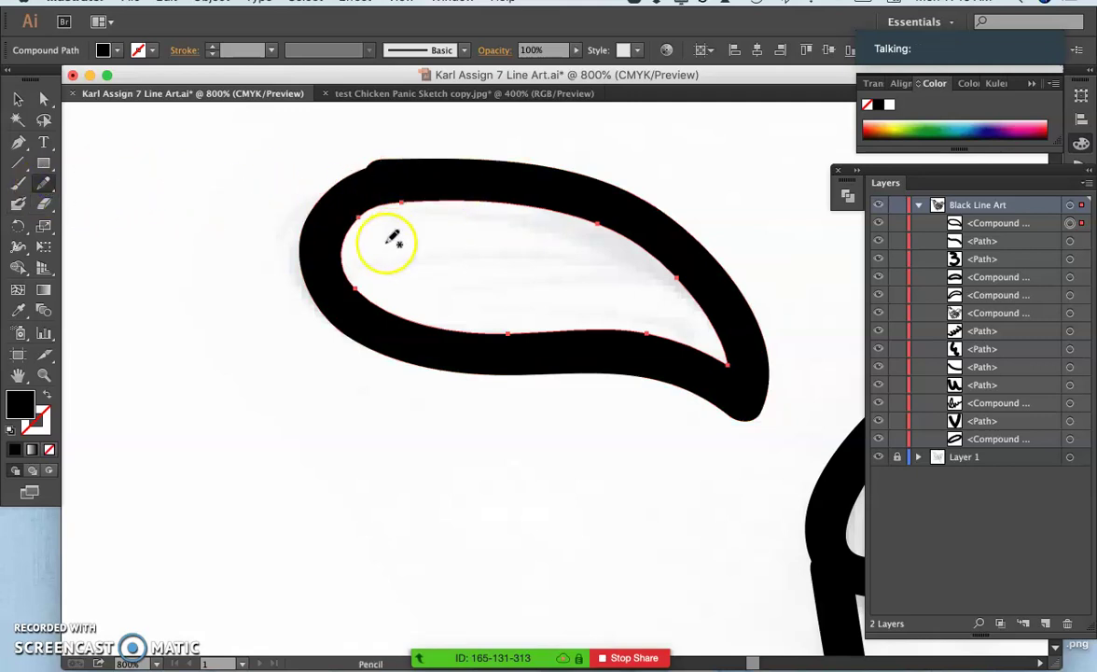
Reshape the bumpy upper outer edge of the teardrop droplet with the Pencil tool and even it out with the Smooth tool
{"action": "left_click", "coordinate": [411, 178], "text": "super"}
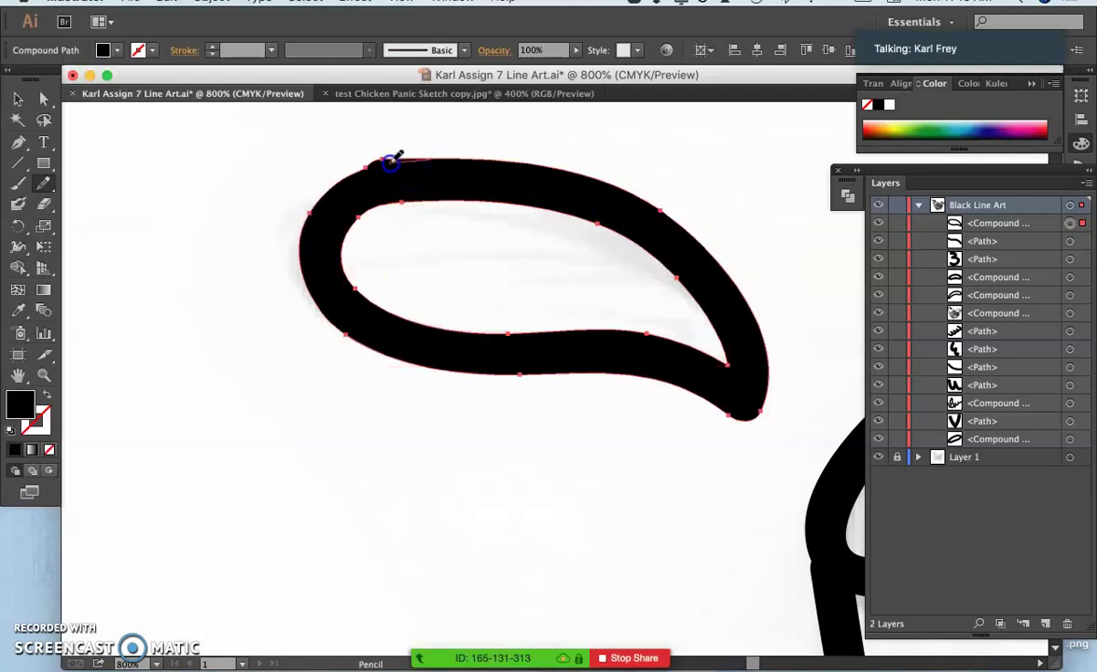
{"action": "left_click_drag", "start_coordinate": [366, 166], "coordinate": [338, 177]}
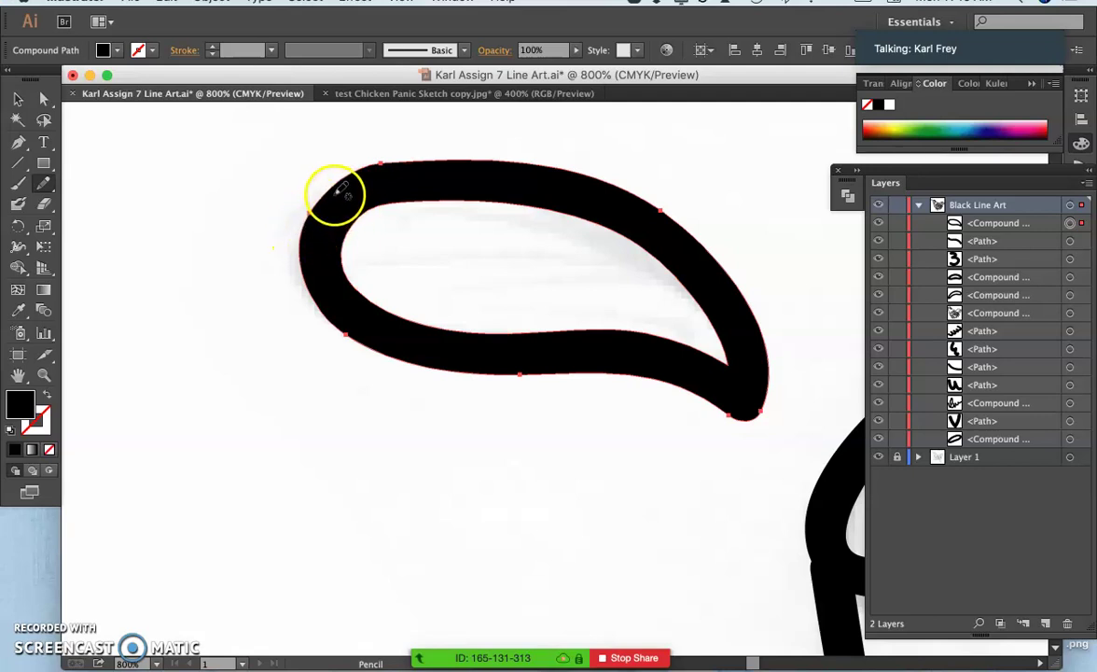
{"action": "mouse_move", "coordinate": [341, 243]}
{"action": "left_mouse_down"}
{"action": "mouse_move", "coordinate": [352, 208]}
{"action": "mouse_move", "coordinate": [399, 157]}
{"action": "left_mouse_up"}
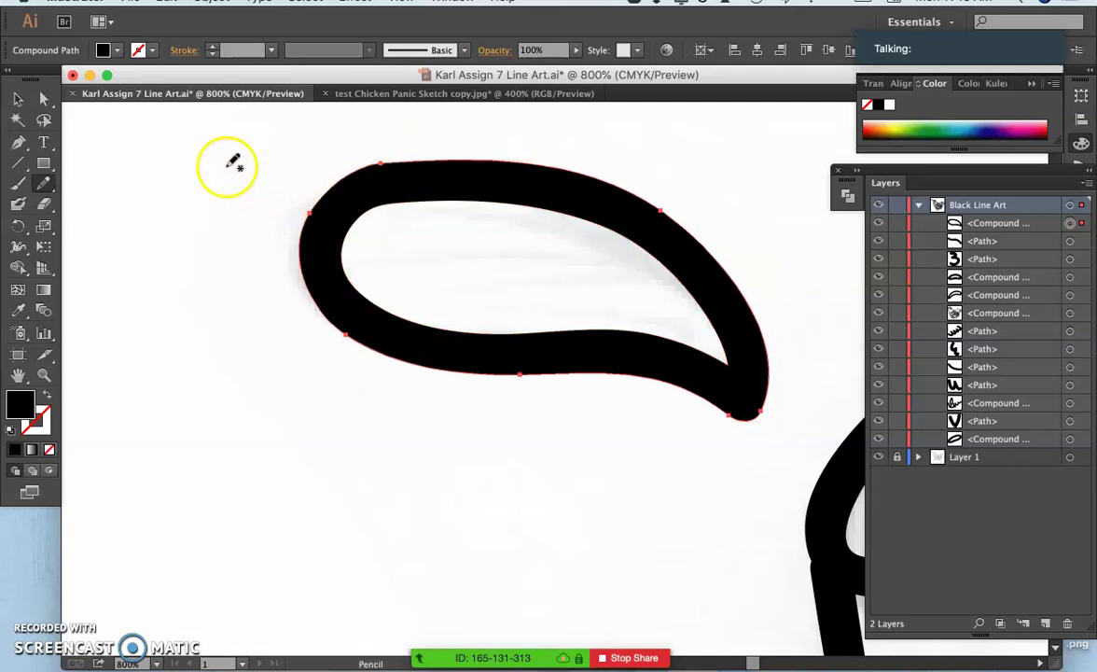
{"action": "left_click_drag", "start_coordinate": [44, 184], "coordinate": [78, 198]}
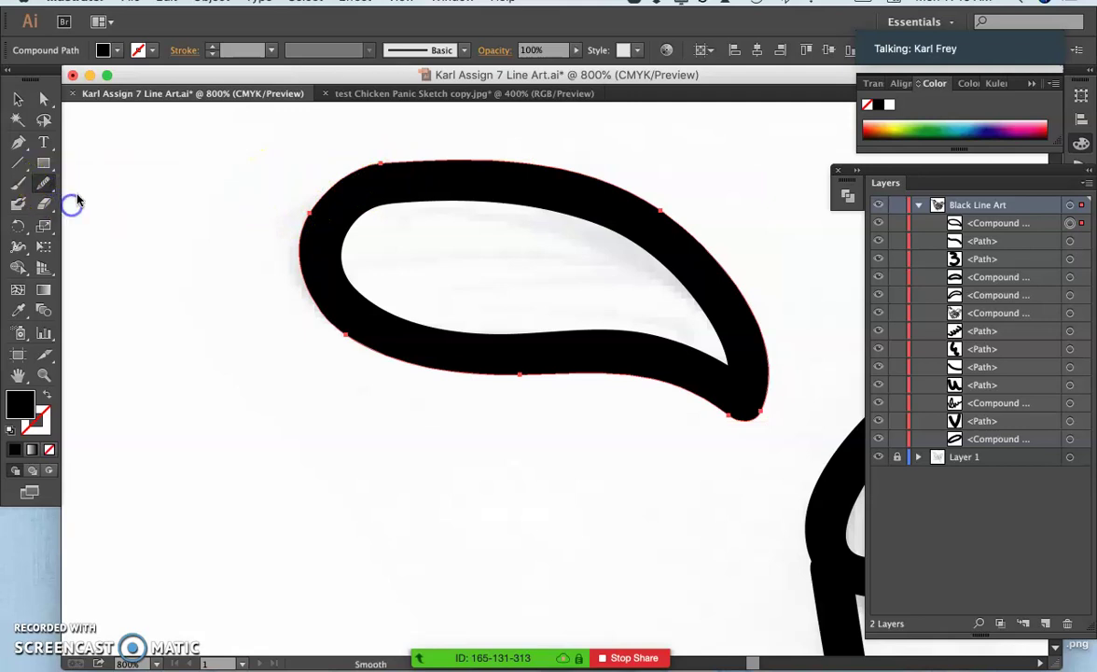
{"action": "left_click_drag", "start_coordinate": [336, 191], "coordinate": [400, 165]}
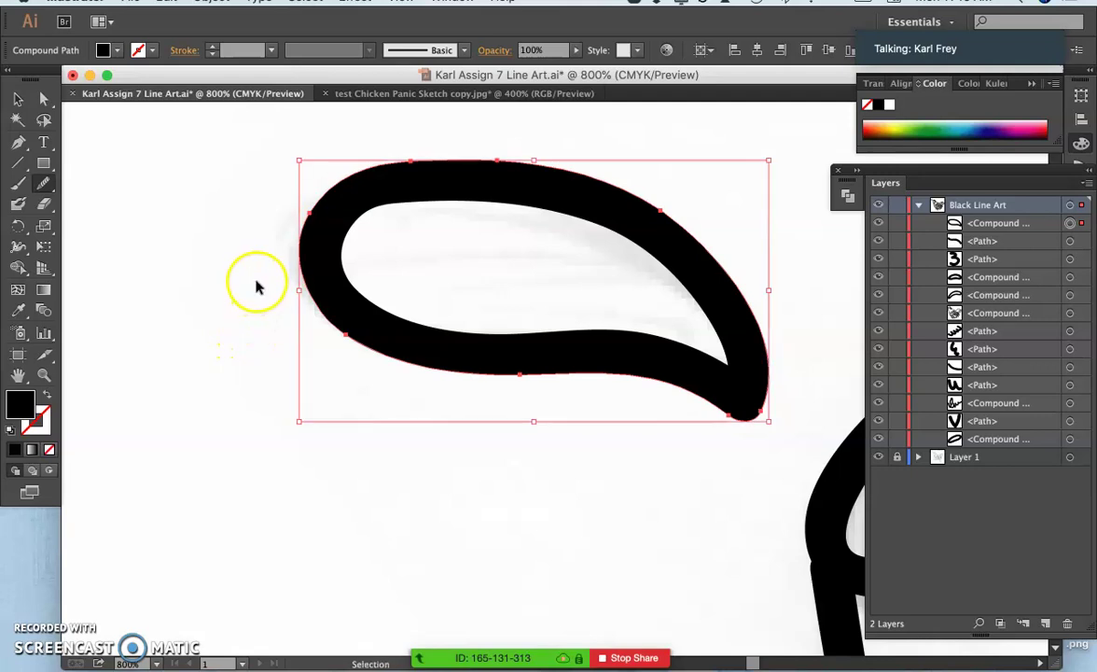
Select the chicken body outline and redraw the notch where the neck rim meets the front neck line with the Pencil tool
{"action": "key", "text": "super+minus"}
{"action": "key", "text": "super+minus"}
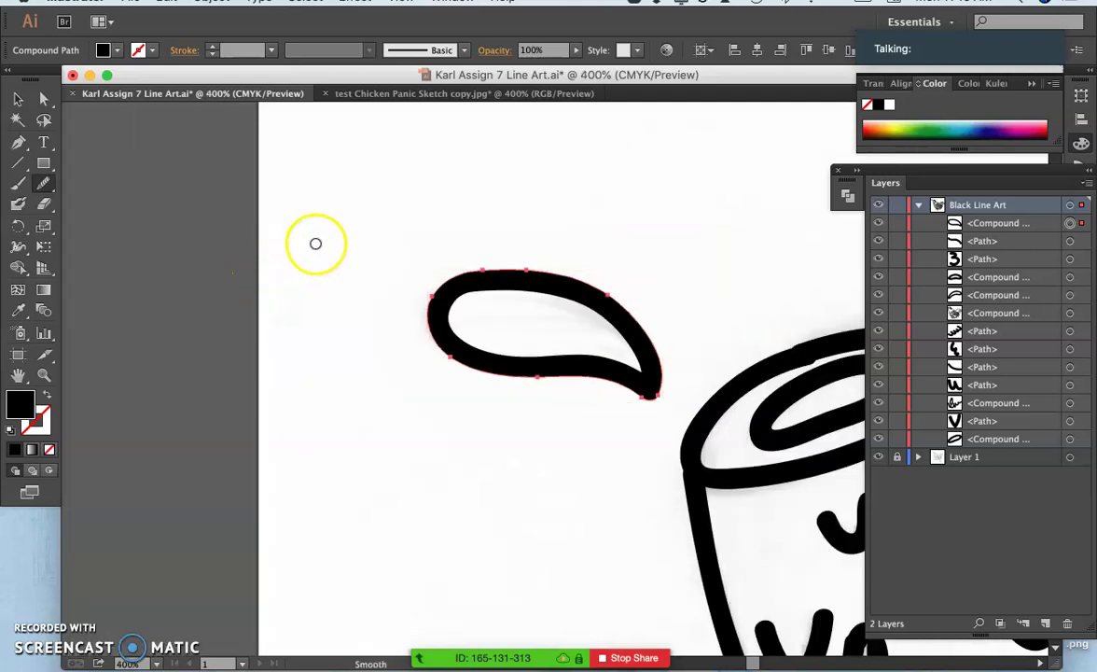
{"action": "left_click_drag", "start_coordinate": [691, 345], "coordinate": [438, 241]}
{"action": "key", "text": "super+plus"}
{"action": "key", "text": "super+plus"}
{"action": "key", "text": "super+plus"}
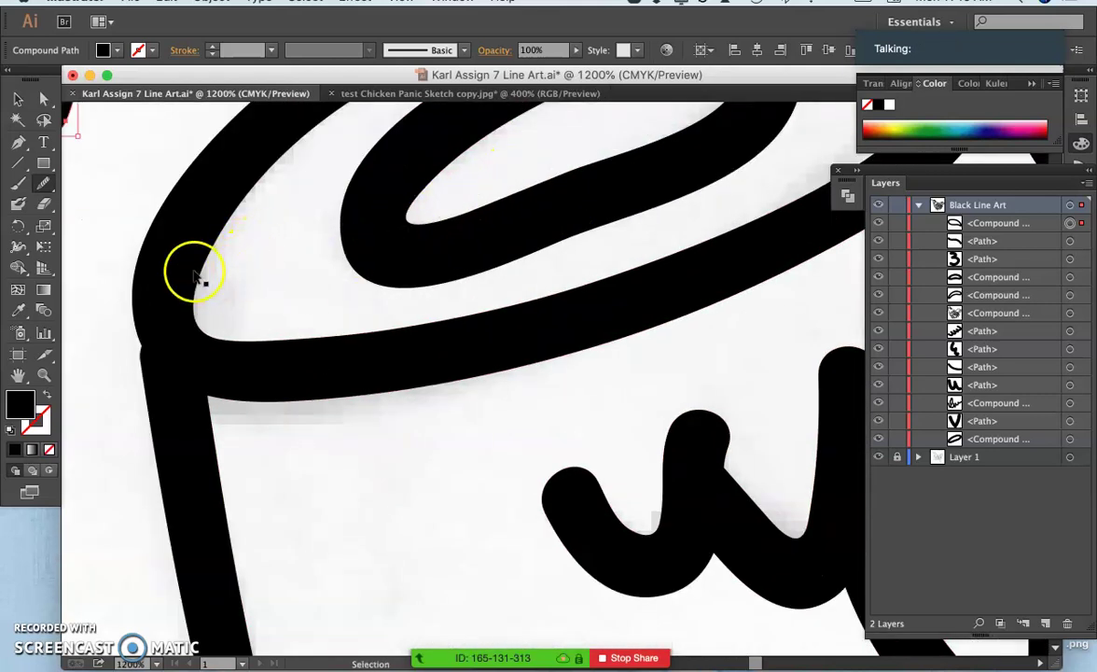
{"action": "left_click", "coordinate": [164, 264], "text": "super"}
{"action": "left_click", "coordinate": [43, 213]}
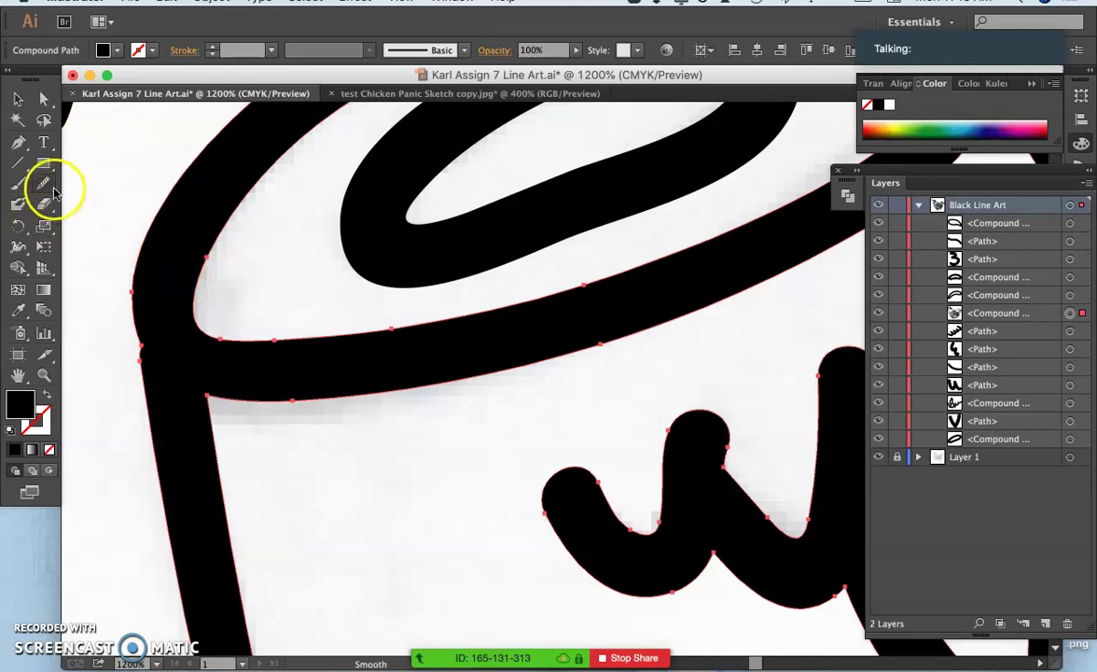
{"action": "left_click_drag", "start_coordinate": [43, 184], "coordinate": [98, 184]}
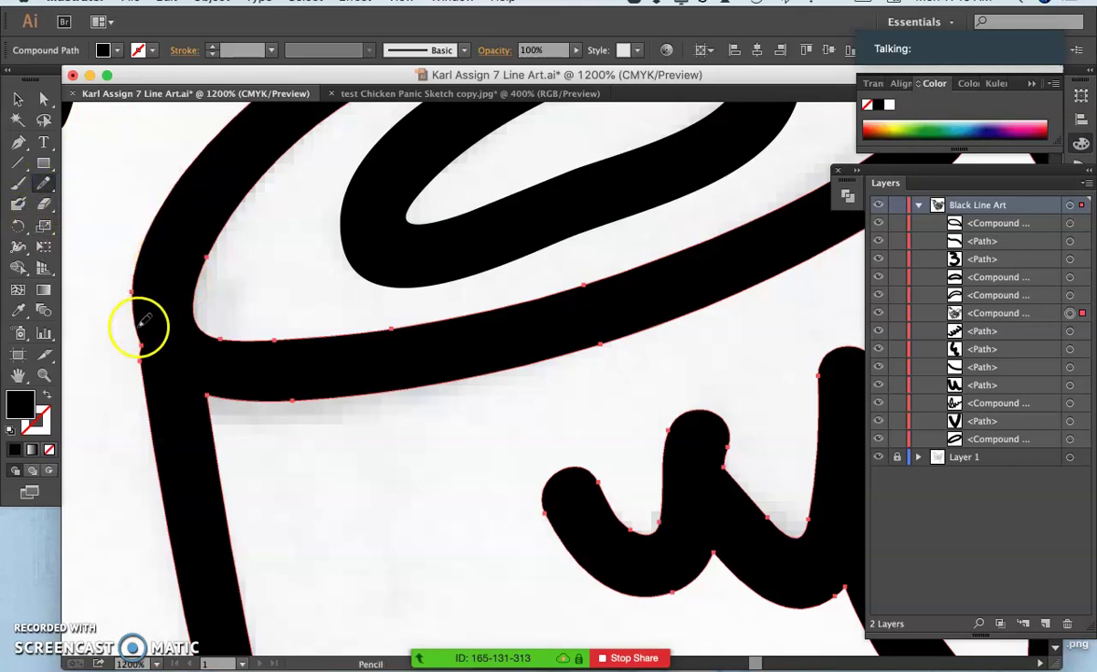
{"action": "mouse_move", "coordinate": [137, 363]}
{"action": "left_mouse_down"}
{"action": "mouse_move", "coordinate": [143, 403]}
{"action": "mouse_move", "coordinate": [175, 281]}
{"action": "mouse_move", "coordinate": [231, 217]}
{"action": "left_mouse_up"}
Remove the bumps on the outer and inner edges of the neck rim's upper curve with the Pencil tool, and smooth the inner edge
{"action": "left_click_drag", "start_coordinate": [403, 141], "coordinate": [241, 367]}
{"action": "left_click_drag", "start_coordinate": [339, 213], "coordinate": [328, 192]}
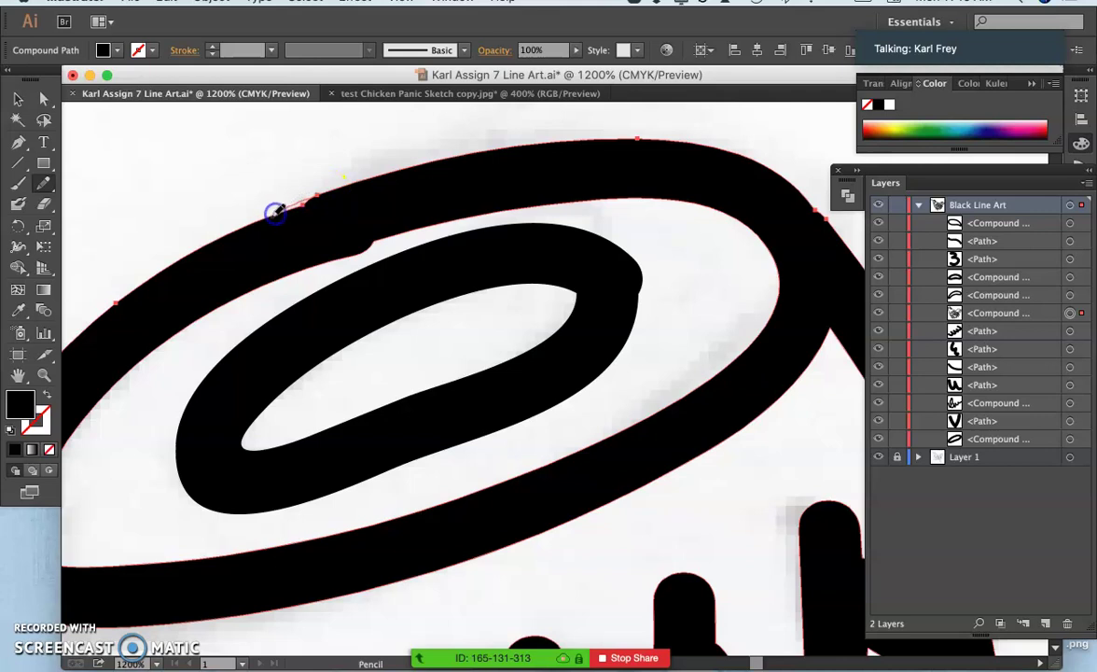
{"action": "left_click_drag", "start_coordinate": [284, 236], "coordinate": [381, 214]}
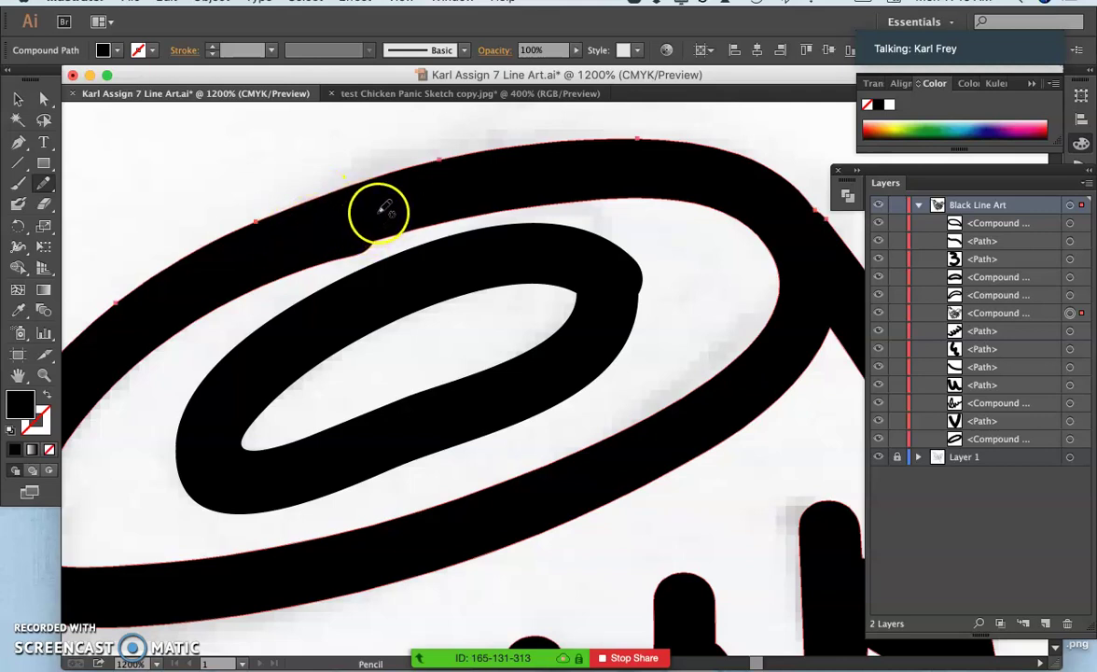
{"action": "key", "text": "super"}
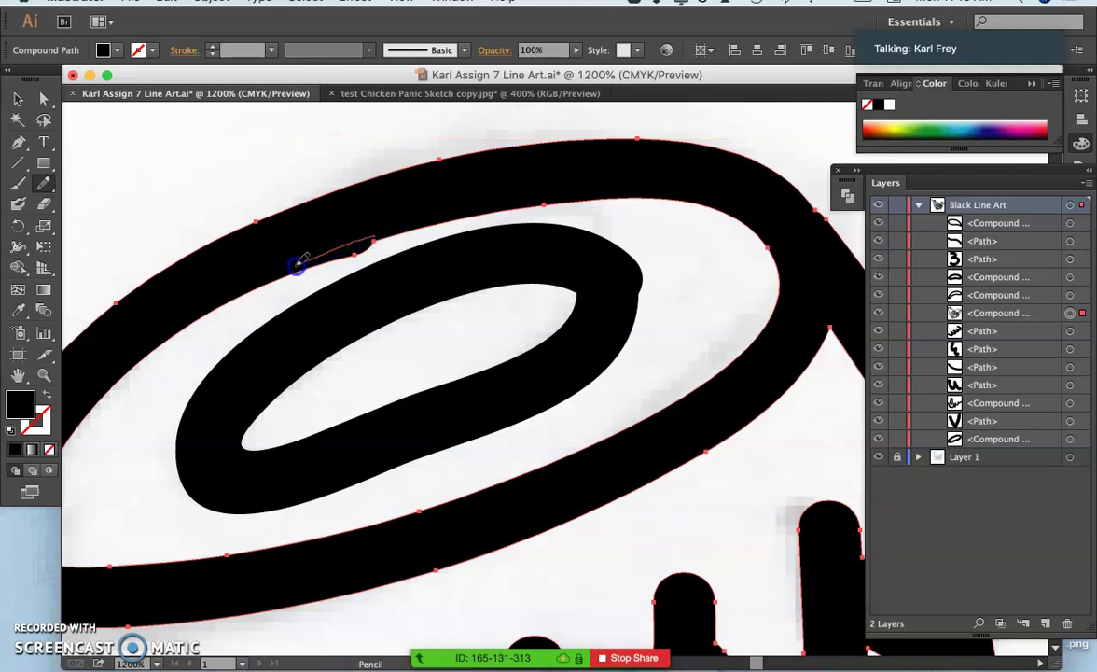
{"action": "left_click_drag", "start_coordinate": [259, 287], "coordinate": [252, 297]}
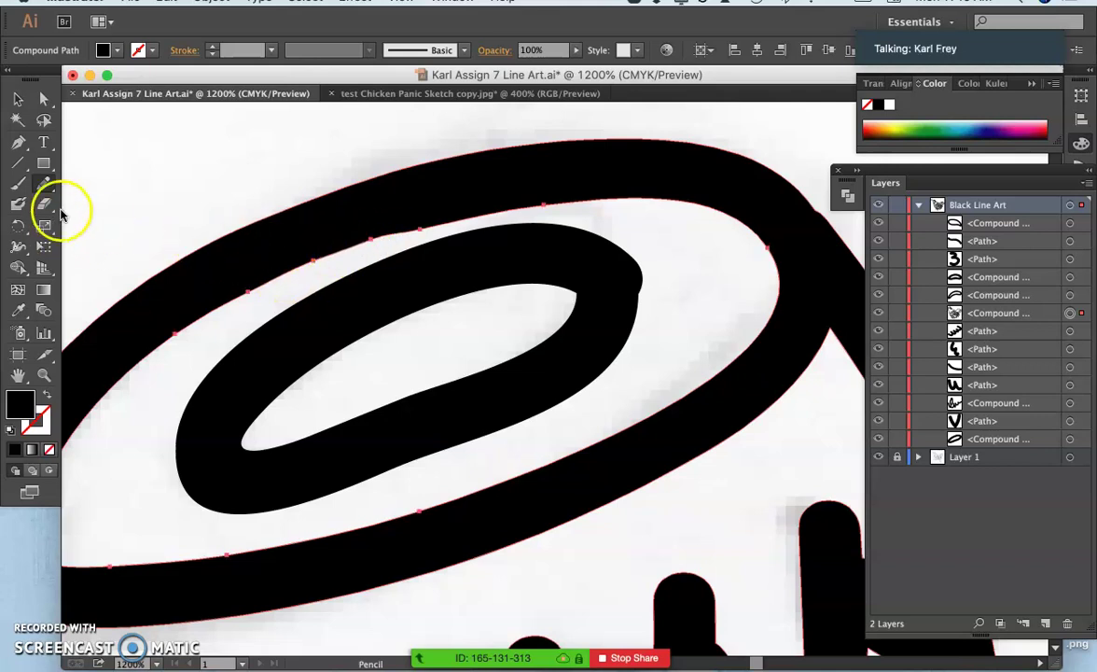
{"action": "left_click_drag", "start_coordinate": [48, 185], "coordinate": [101, 201]}
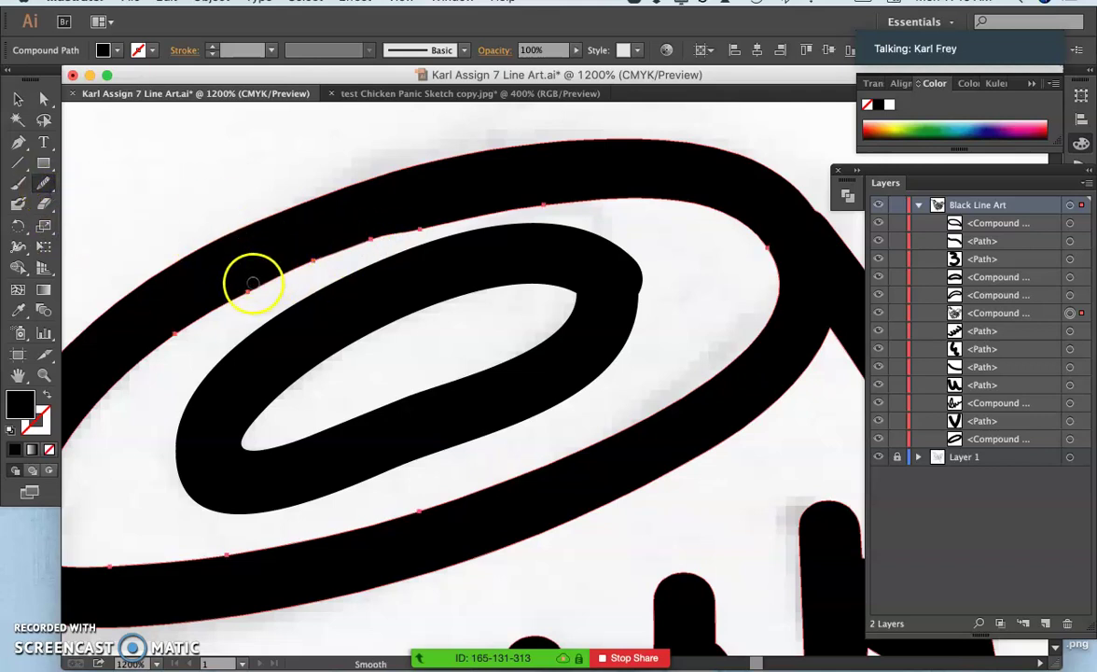
{"action": "mouse_move", "coordinate": [443, 207]}
{"action": "left_mouse_down"}
{"action": "mouse_move", "coordinate": [463, 220]}
{"action": "mouse_move", "coordinate": [414, 220]}
{"action": "mouse_move", "coordinate": [328, 250]}
{"action": "left_mouse_up"}
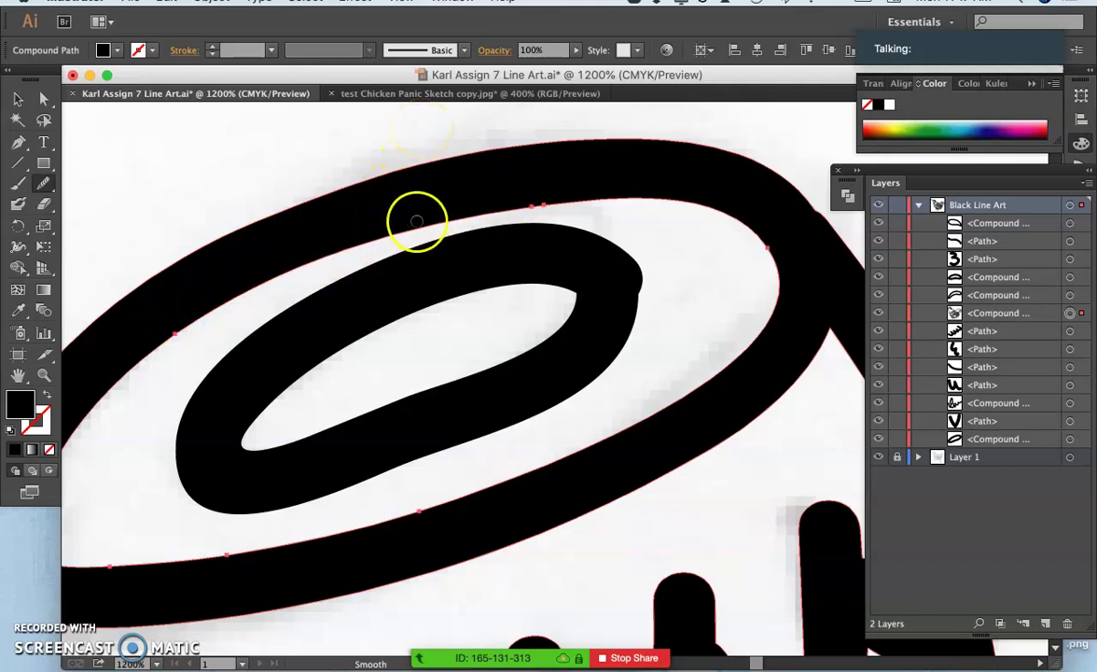
Select the small oval inside the severed neck and smooth the bump at its upper outer end with the Smooth tool
{"action": "key", "text": "v"}
{"action": "left_click", "coordinate": [564, 264], "text": "super"}
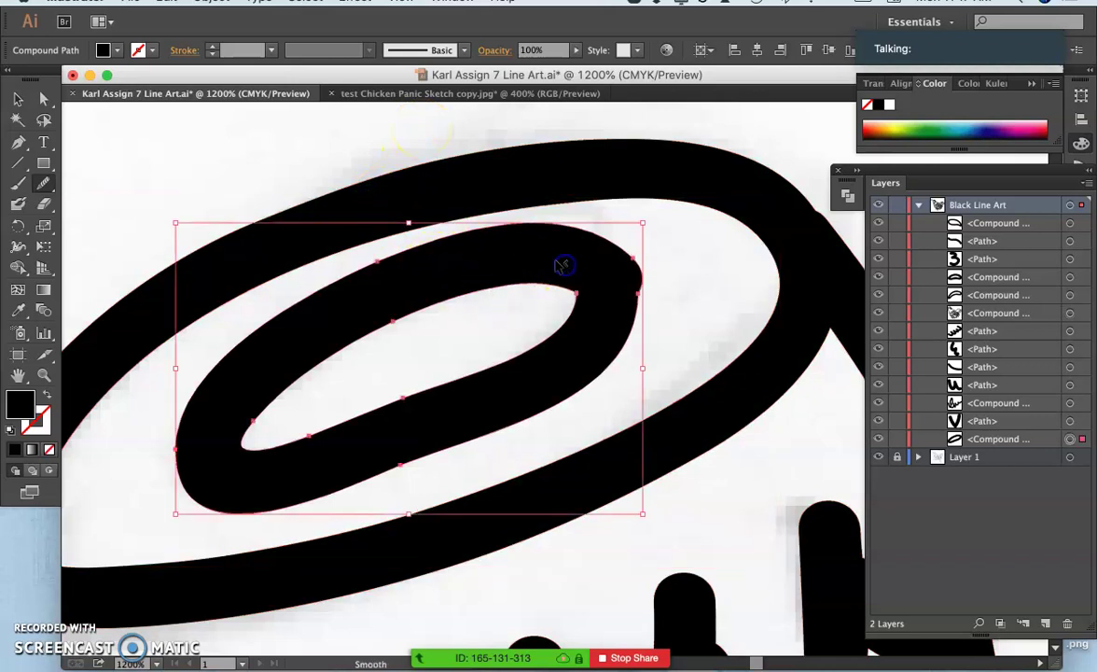
{"action": "left_click_drag", "start_coordinate": [622, 317], "coordinate": [608, 321]}
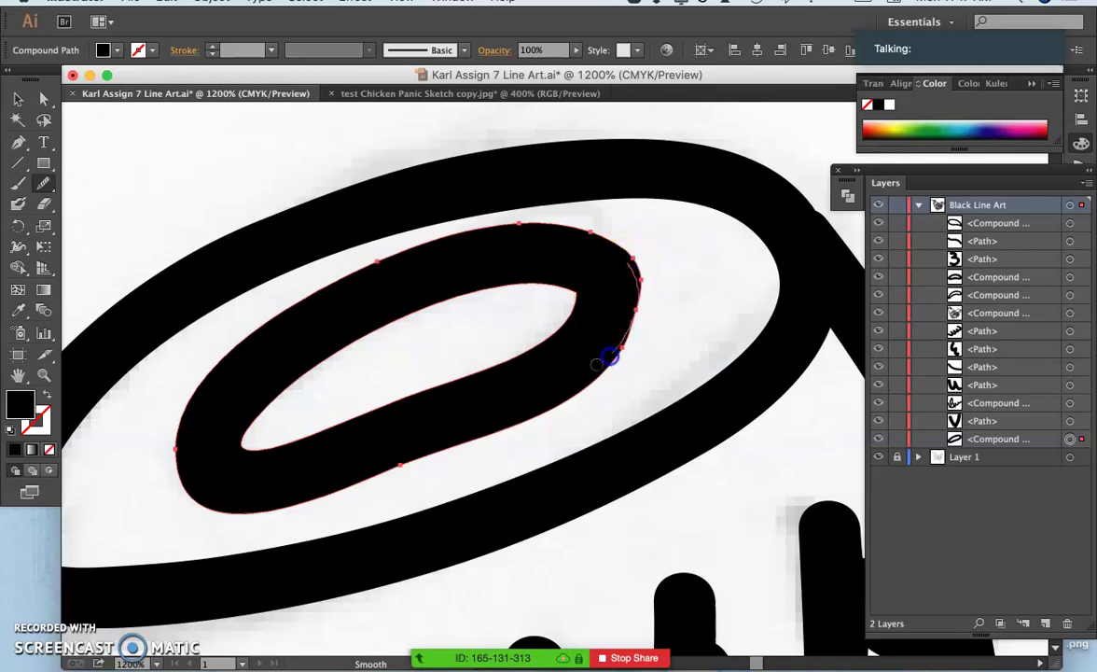
{"action": "mouse_move", "coordinate": [613, 309]}
{"action": "left_mouse_down"}
{"action": "mouse_move", "coordinate": [637, 316]}
{"action": "mouse_move", "coordinate": [588, 367]}
{"action": "mouse_move", "coordinate": [487, 392]}
{"action": "mouse_move", "coordinate": [596, 320]}
{"action": "left_mouse_up"}
Select the body outline and redraw the bumpy upper corner and front edge of the white gap in the upper neck feathers with the Pencil tool
{"action": "key", "text": "space"}
{"action": "left_click_drag", "start_coordinate": [554, 274], "coordinate": [467, 122]}
{"action": "left_click_drag", "start_coordinate": [510, 345], "coordinate": [395, 246]}
{"action": "left_click_drag", "start_coordinate": [467, 332], "coordinate": [415, 290]}
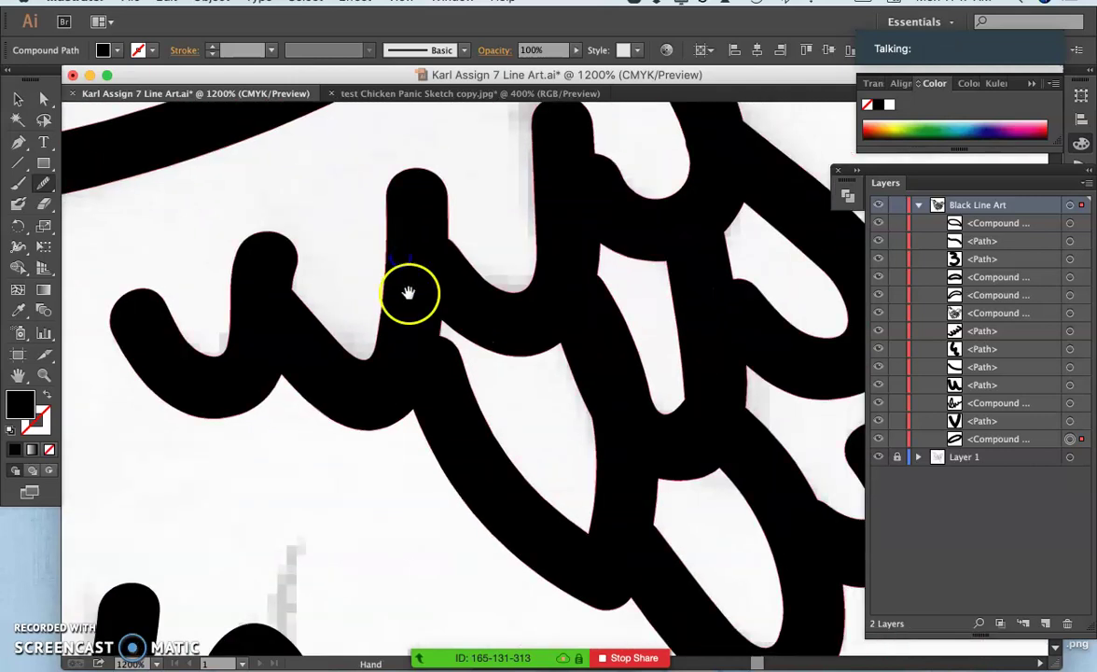
{"action": "left_click", "coordinate": [441, 382], "text": "super"}
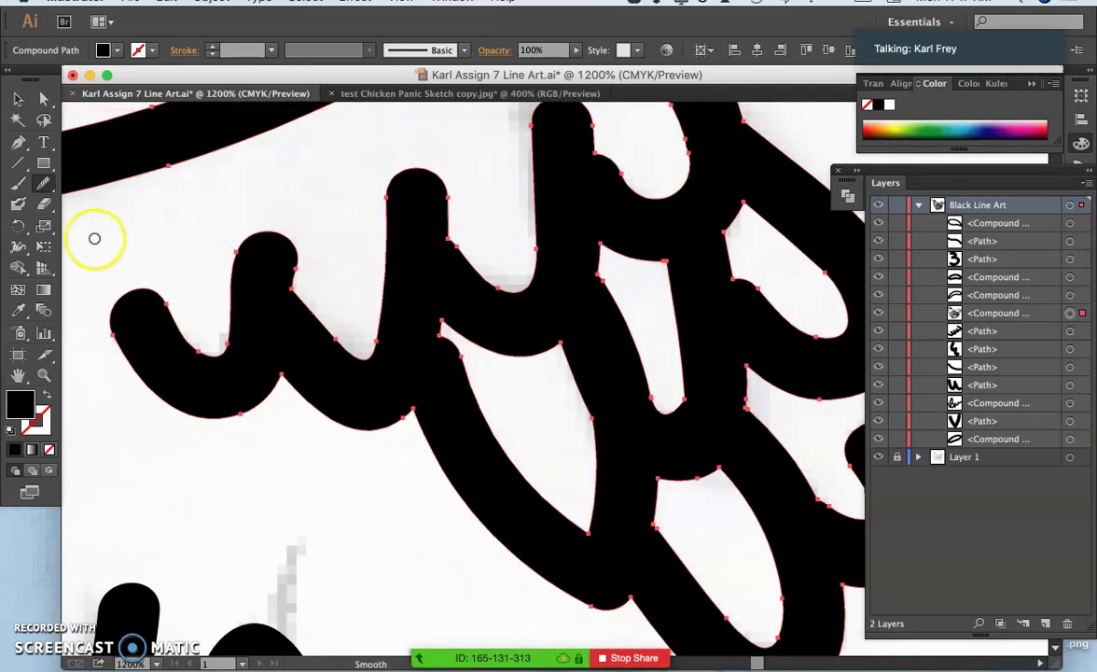
{"action": "left_click_drag", "start_coordinate": [44, 184], "coordinate": [82, 180]}
{"action": "mouse_move", "coordinate": [476, 347]}
{"action": "left_mouse_down"}
{"action": "mouse_move", "coordinate": [476, 369]}
{"action": "mouse_move", "coordinate": [470, 346]}
{"action": "mouse_move", "coordinate": [462, 369]}
{"action": "mouse_move", "coordinate": [471, 325]}
{"action": "mouse_move", "coordinate": [506, 293]}
{"action": "mouse_move", "coordinate": [468, 360]}
{"action": "mouse_move", "coordinate": [455, 329]}
{"action": "mouse_move", "coordinate": [479, 415]}
{"action": "mouse_move", "coordinate": [467, 365]}
{"action": "left_mouse_up"}
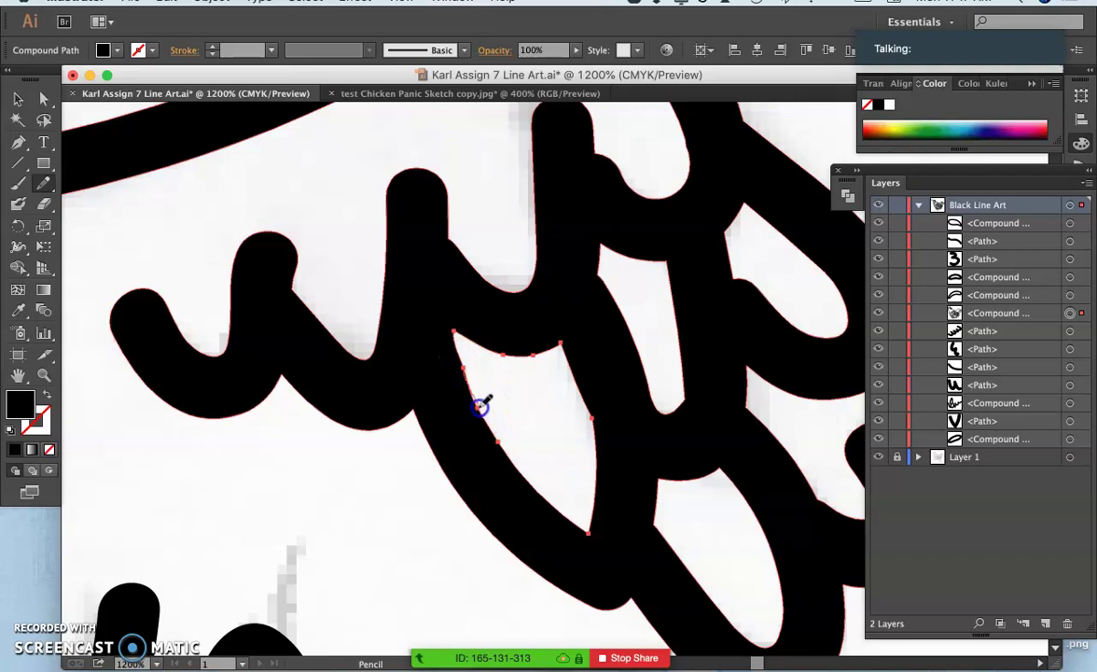
{"action": "left_click_drag", "start_coordinate": [497, 438], "coordinate": [494, 444]}
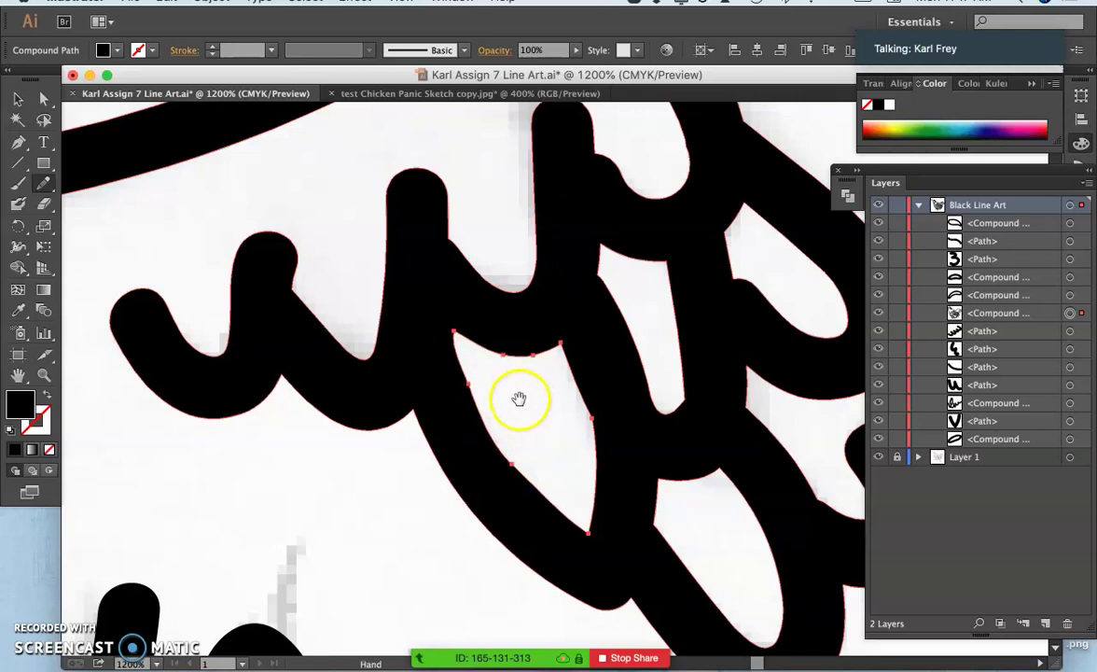
Select the looped drip on the middle neck feathers and redraw its bumpy outer shoulder and the inner gap's upper tip with the Pencil tool
{"action": "left_click_drag", "start_coordinate": [624, 349], "coordinate": [460, 327]}
{"action": "left_click_drag", "start_coordinate": [527, 296], "coordinate": [411, 274]}
{"action": "mouse_move", "coordinate": [439, 378]}
{"action": "left_mouse_down"}
{"action": "mouse_move", "coordinate": [466, 289]}
{"action": "mouse_move", "coordinate": [591, 263]}
{"action": "mouse_move", "coordinate": [558, 215]}
{"action": "mouse_move", "coordinate": [428, 297]}
{"action": "left_mouse_up"}
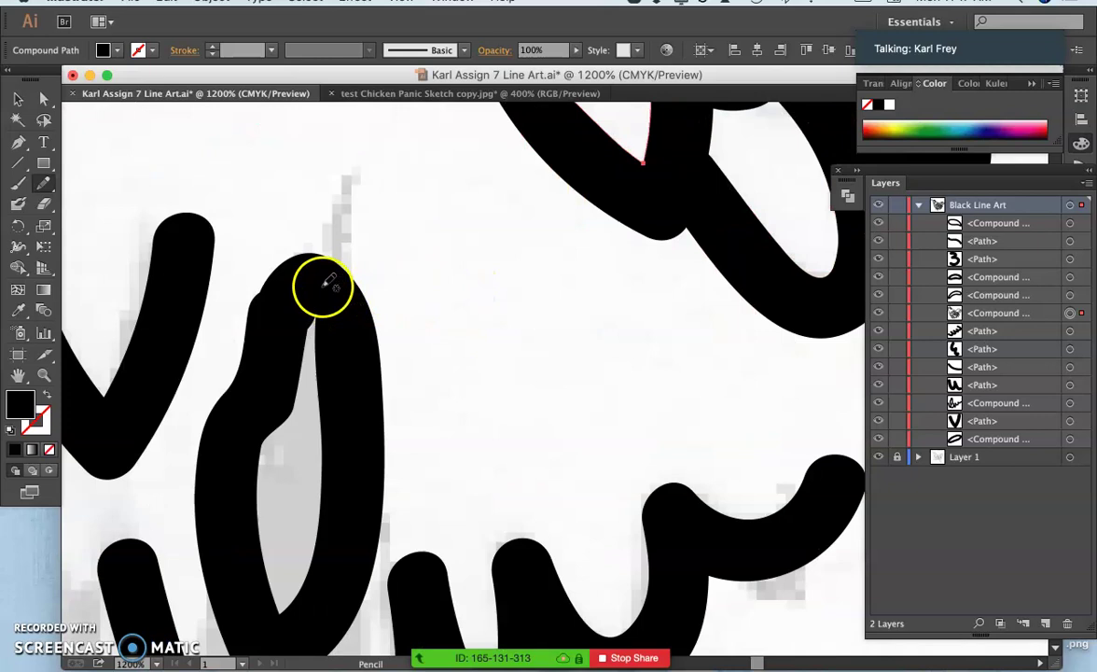
{"action": "left_click", "coordinate": [257, 291]}
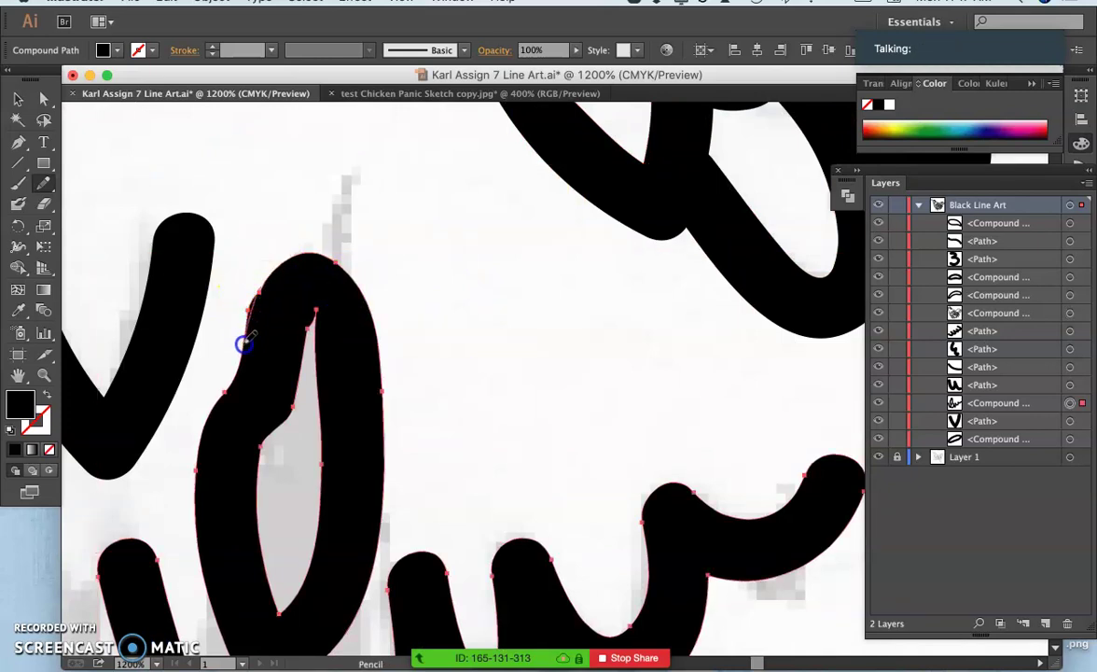
{"action": "left_click", "coordinate": [292, 360], "text": "super"}
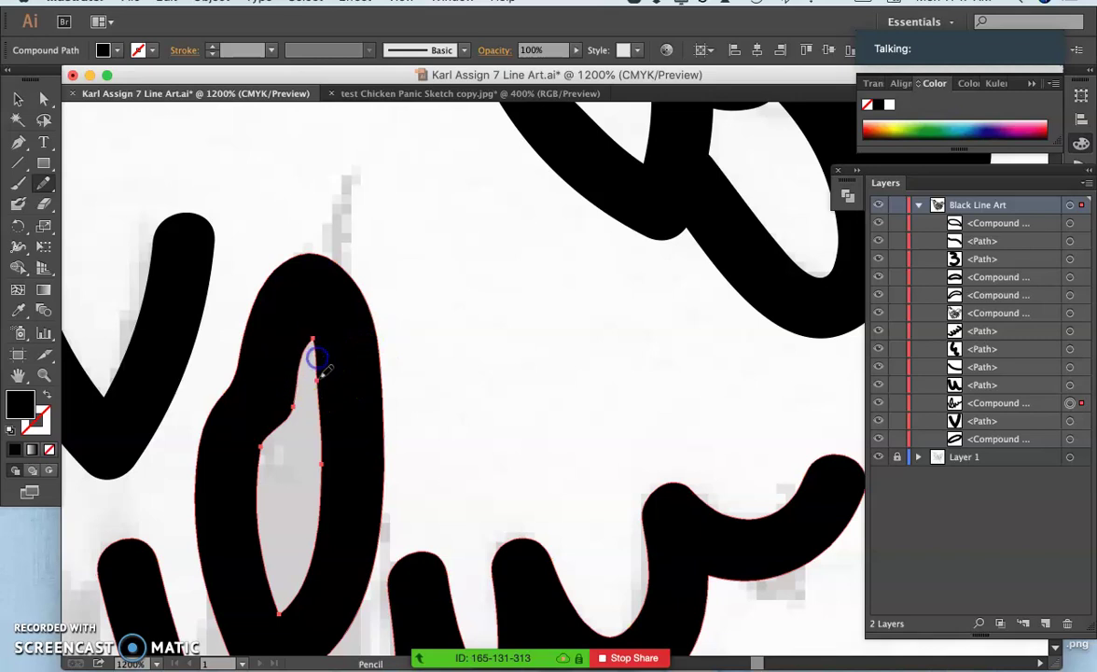
Look over the neck, lower drips and wing feathers for rough joins and small gaps in the line art
{"action": "key", "text": "super+minus"}
{"action": "key", "text": "super+minus"}
{"action": "key", "text": "super+minus"}
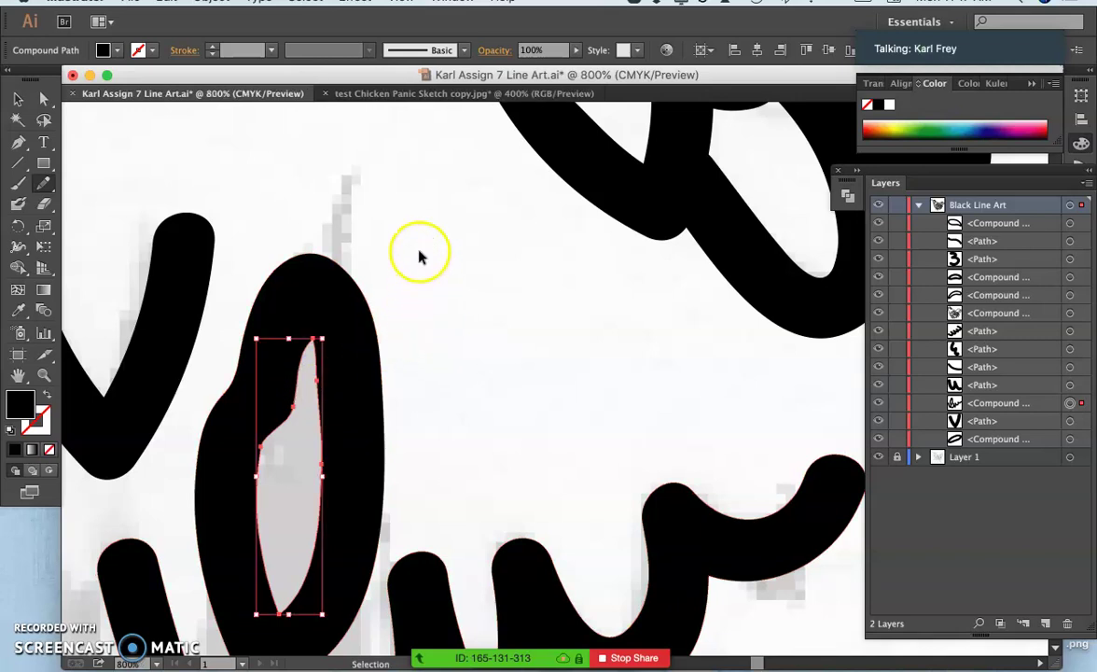
{"action": "key", "text": "super+minus"}
{"action": "key", "text": "super+minus"}
{"action": "key", "text": "super+minus"}
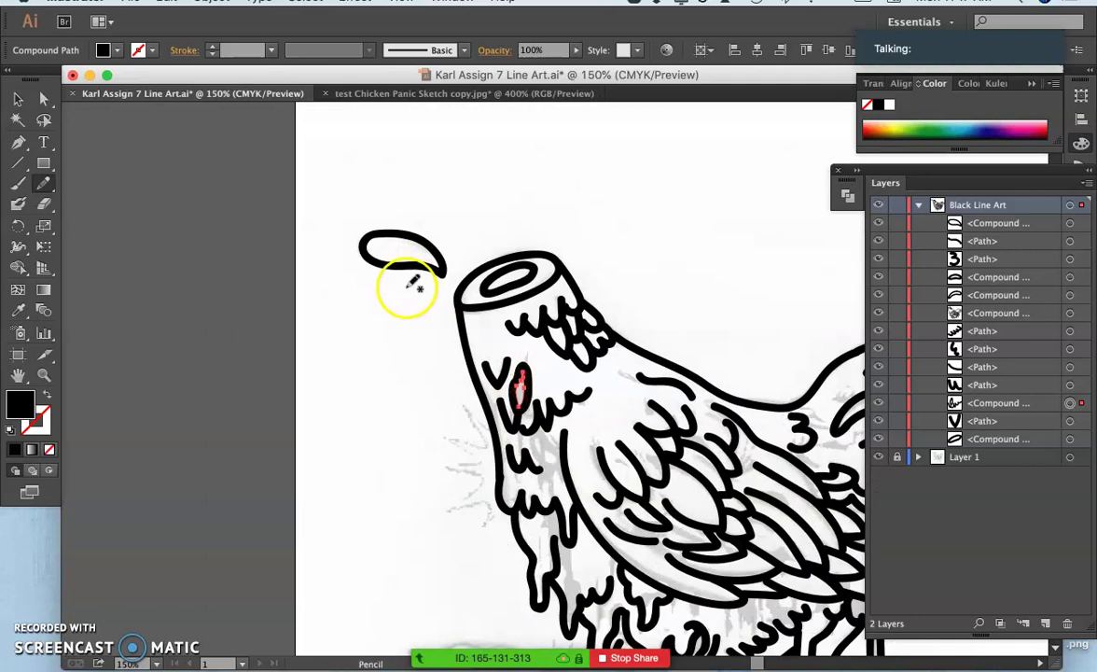
{"action": "left_click_drag", "start_coordinate": [438, 348], "coordinate": [363, 216]}
{"action": "left_click_drag", "start_coordinate": [458, 329], "coordinate": [407, 235]}
{"action": "left_click_drag", "start_coordinate": [417, 299], "coordinate": [416, 283]}
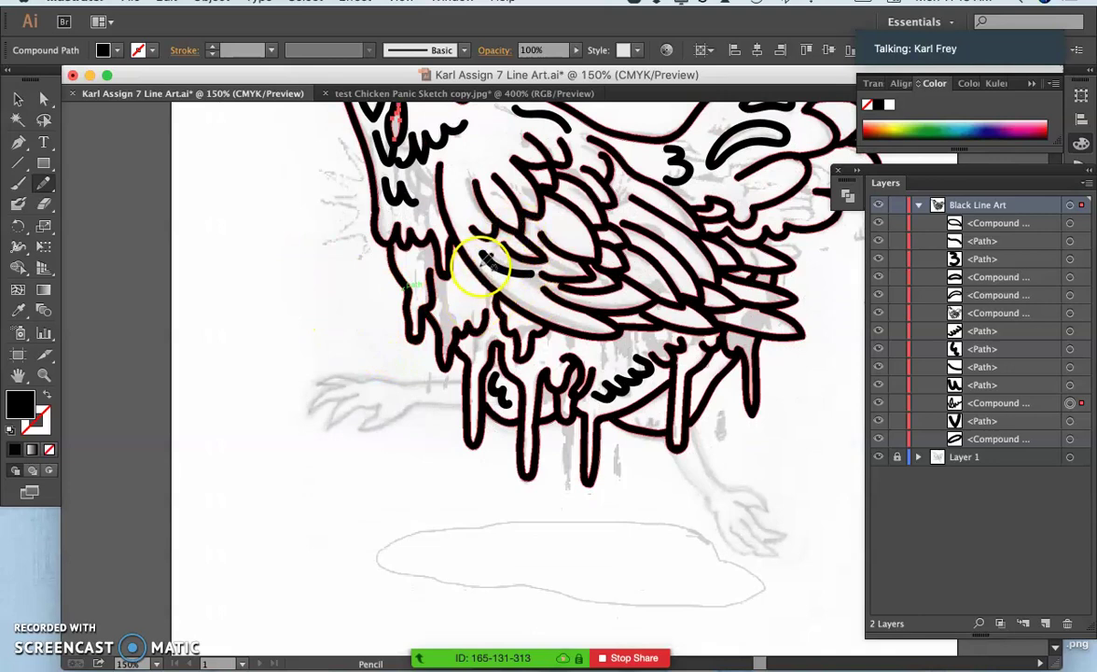
{"action": "key", "text": "super+equal"}
{"action": "key", "text": "super+equal"}
{"action": "key", "text": "super+equal"}
{"action": "key", "text": "super+equal"}
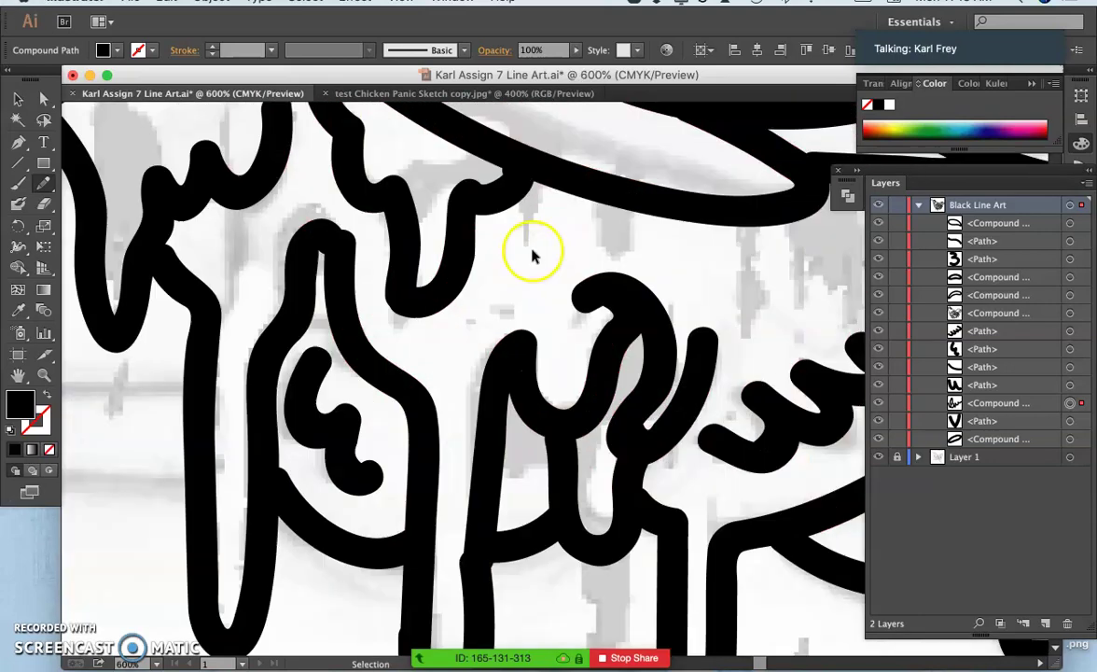
{"action": "mouse_move", "coordinate": [599, 214]}
{"action": "left_mouse_down"}
{"action": "mouse_move", "coordinate": [436, 372]}
{"action": "mouse_move", "coordinate": [473, 262]}
{"action": "mouse_move", "coordinate": [451, 420]}
{"action": "mouse_move", "coordinate": [465, 315]}
{"action": "mouse_move", "coordinate": [436, 395]}
{"action": "left_mouse_up"}
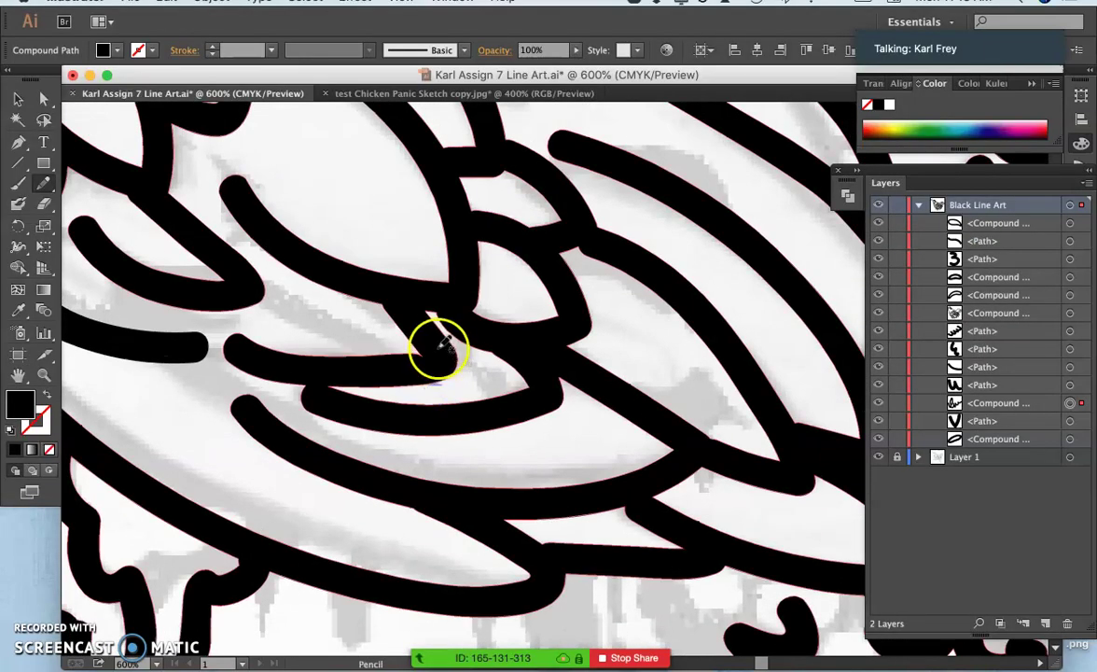
Try to fill the small gap where the middle wing feathers meet with a Paintbrush stroke, and undo it
{"action": "left_click", "coordinate": [24, 185]}
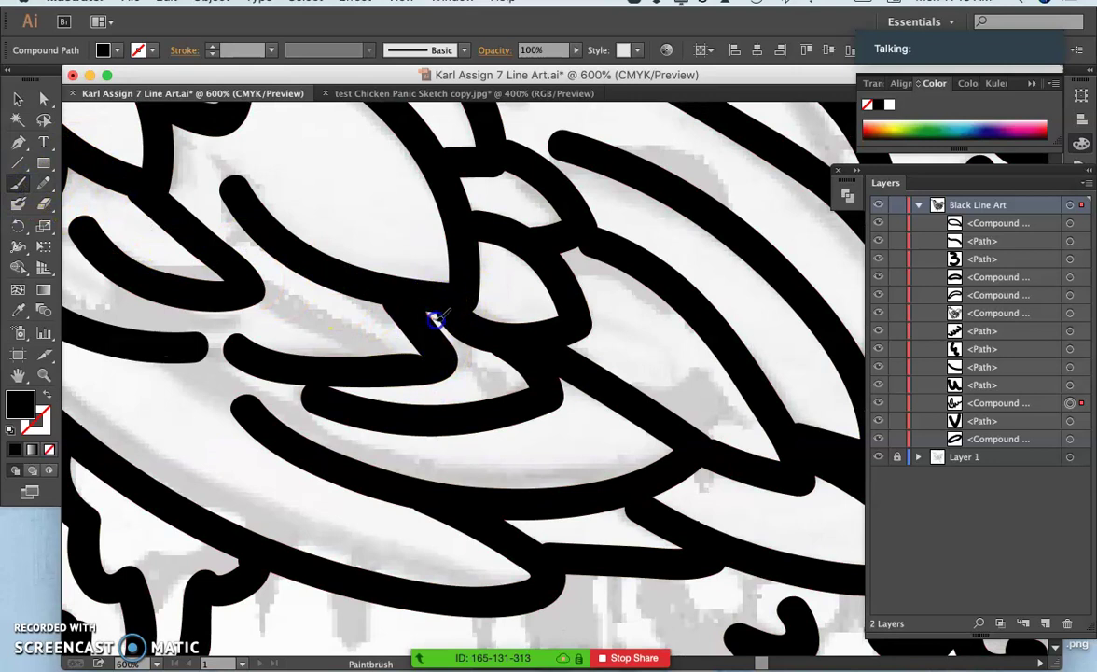
{"action": "left_click_drag", "start_coordinate": [436, 319], "coordinate": [448, 310]}
{"action": "key", "text": "ctrl+z"}
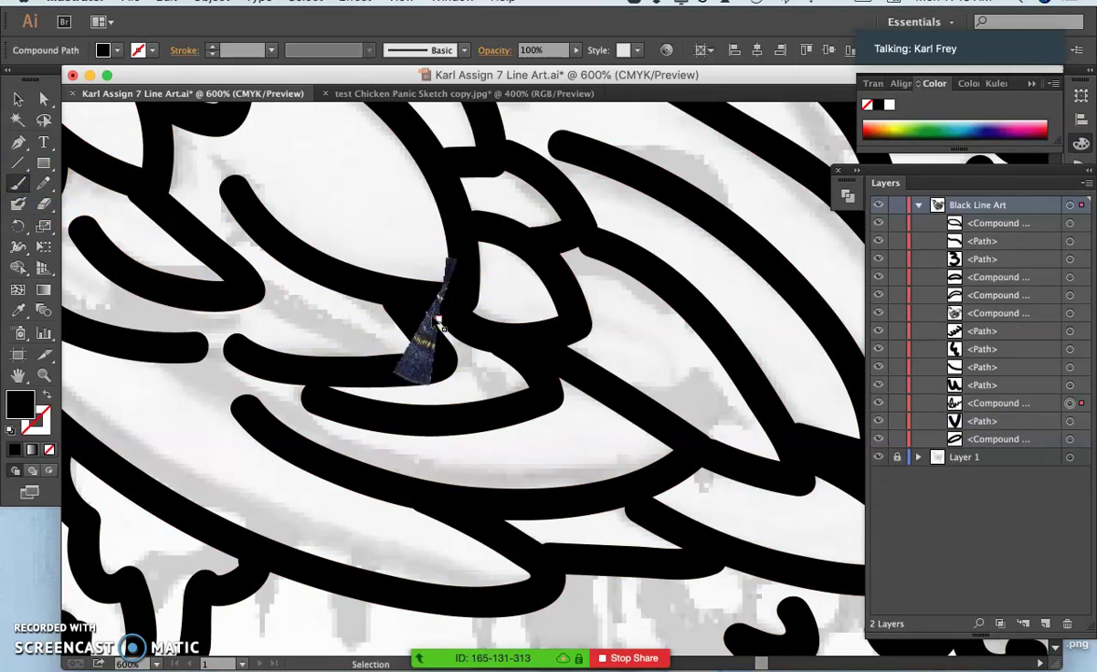
Fill the small gap where the middle wing feathers meet with the Blob Brush and deselect the artwork
{"action": "left_click", "coordinate": [19, 204]}
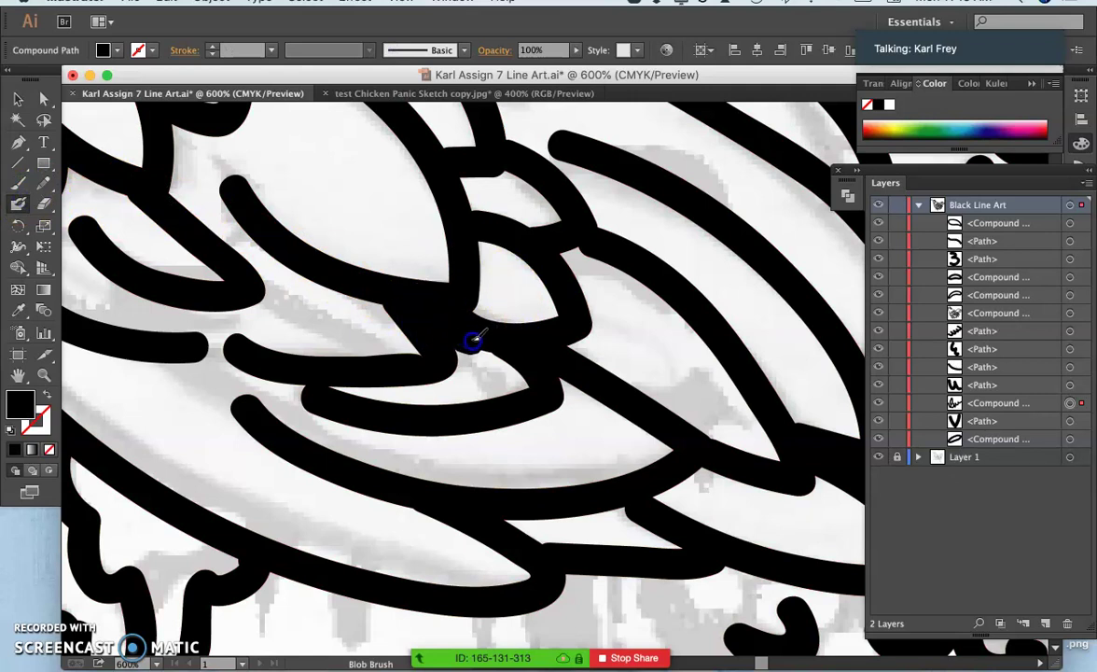
{"action": "key", "text": "ctrl+shift+a"}
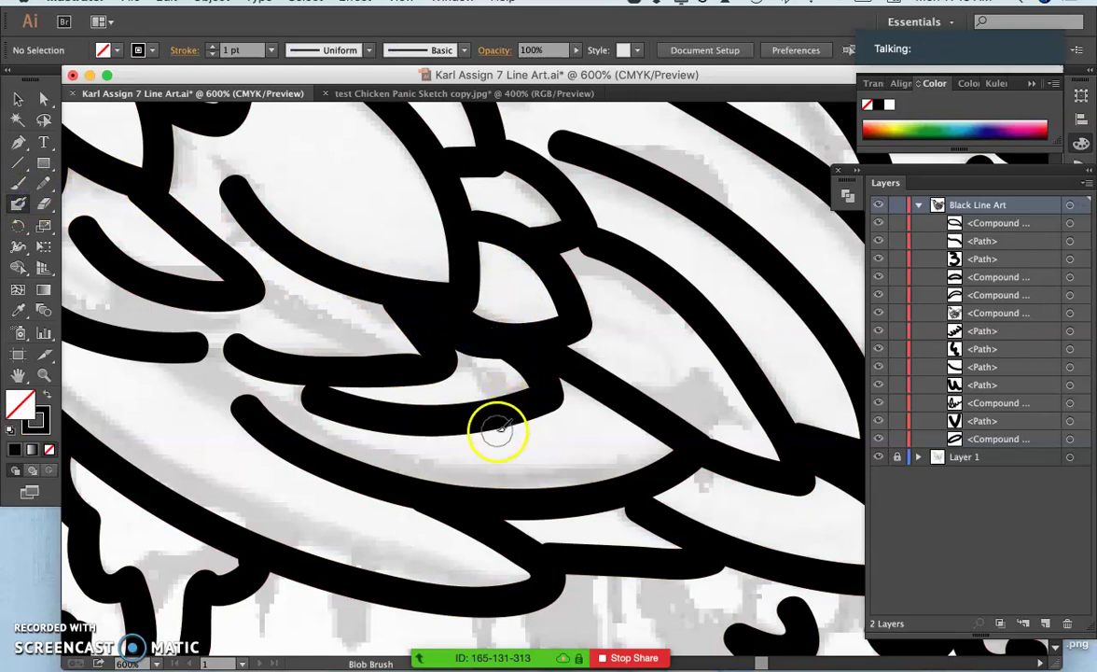
Select the outline holding the long drip over the chicken's left thigh and redraw the drip's bumpy outer left edge with the Pencil tool
{"action": "left_click_drag", "start_coordinate": [448, 385], "coordinate": [593, 202]}
{"action": "left_click_drag", "start_coordinate": [467, 559], "coordinate": [544, 238]}
{"action": "left_click_drag", "start_coordinate": [470, 369], "coordinate": [523, 250]}
{"action": "left_click_drag", "start_coordinate": [500, 340], "coordinate": [520, 239]}
{"action": "key", "text": "super"}
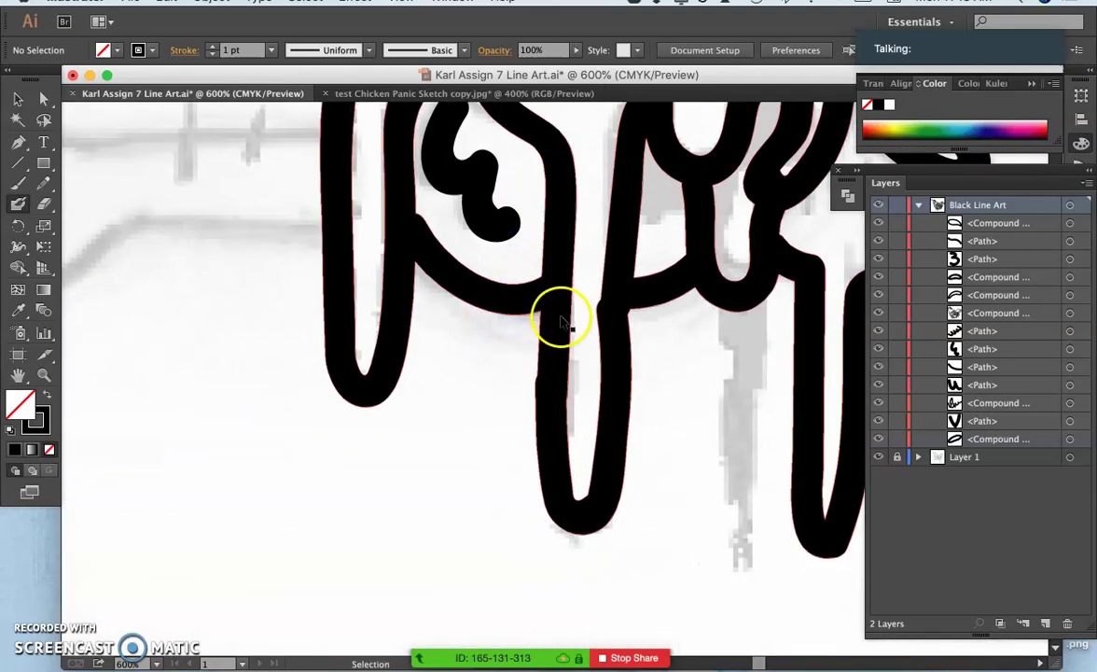
{"action": "left_click", "coordinate": [557, 314]}
{"action": "left_click", "coordinate": [43, 183]}
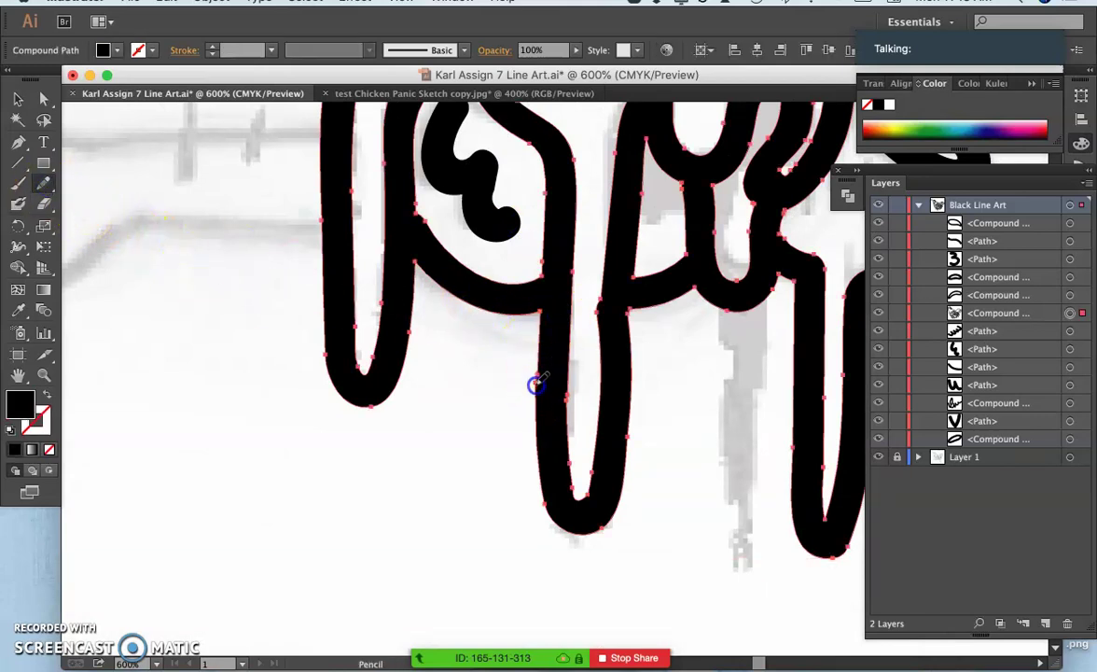
{"action": "left_click_drag", "start_coordinate": [533, 403], "coordinate": [535, 409]}
Redraw the notched inner right edge of the same long drip with the Pencil tool so it runs smoothly downward
{"action": "key", "text": "super"}
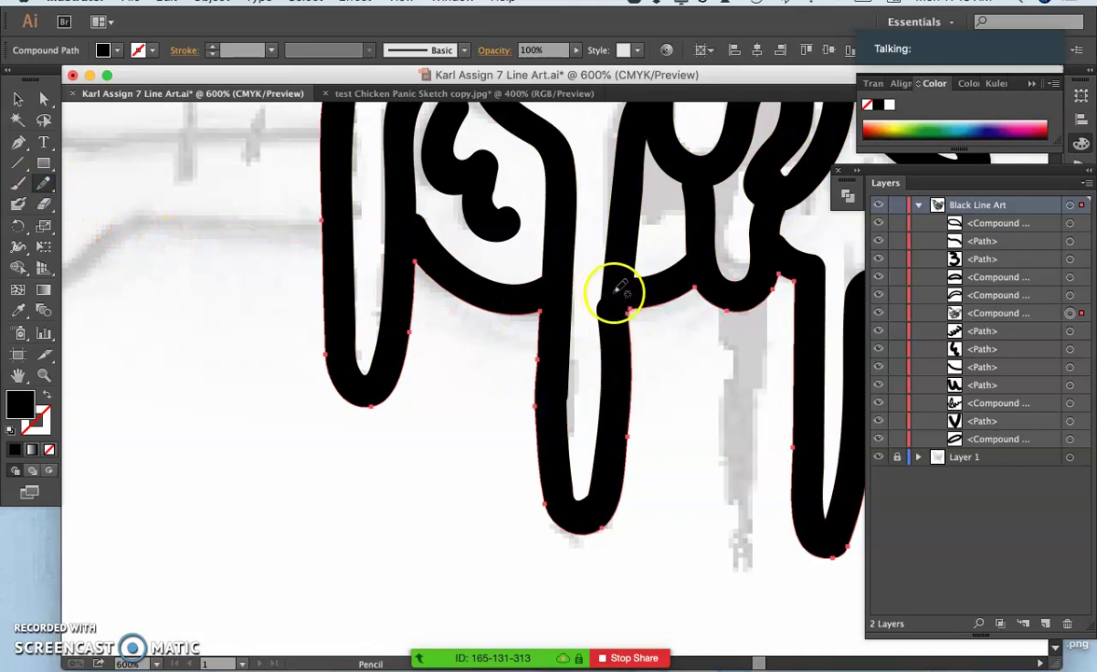
{"action": "left_click", "coordinate": [627, 301]}
{"action": "key", "text": "n"}
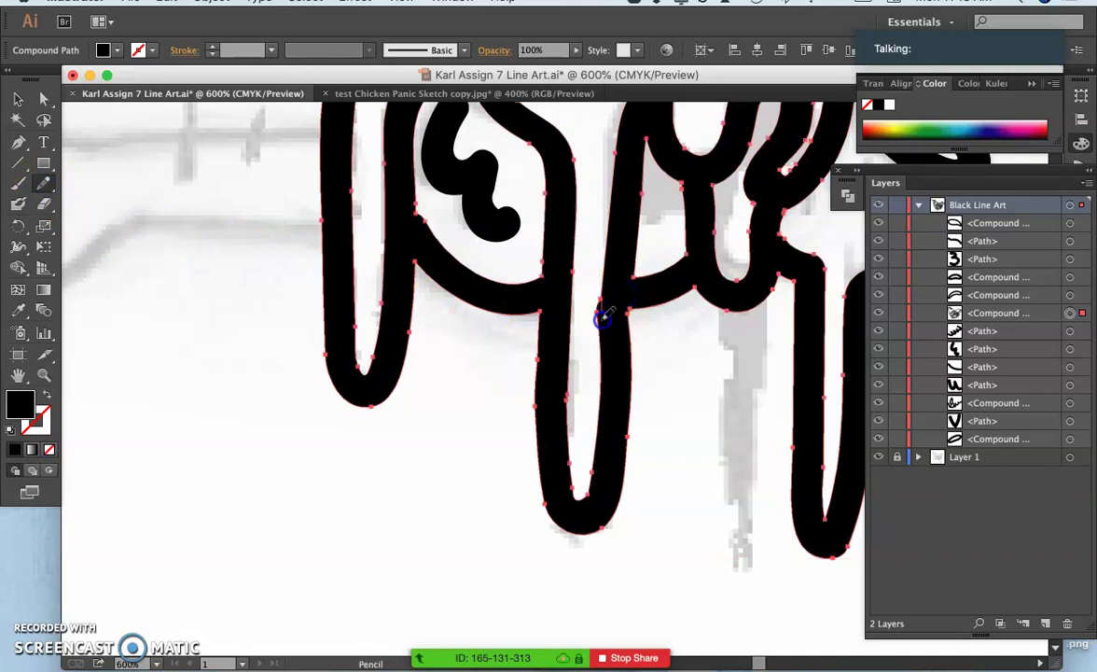
{"action": "left_click_drag", "start_coordinate": [602, 355], "coordinate": [600, 398]}
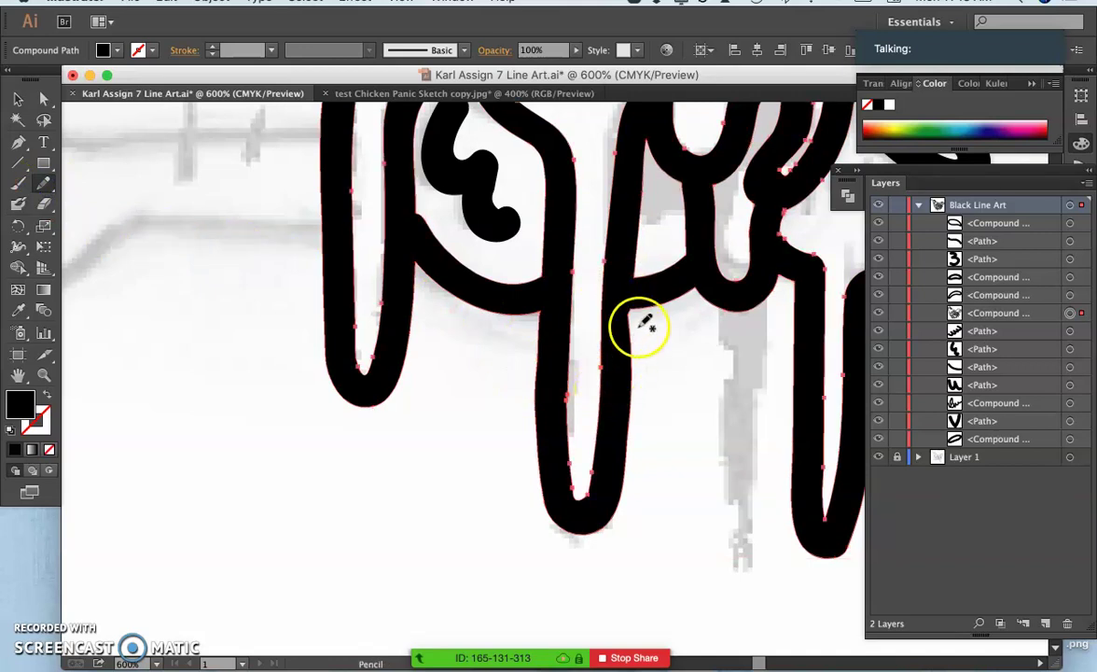
Paint two short vertical marks with the Blob Brush across the upper edge of the sketched left leg, beside the pointed drip
{"action": "key", "text": "super+minus"}
{"action": "key", "text": "super+minus"}
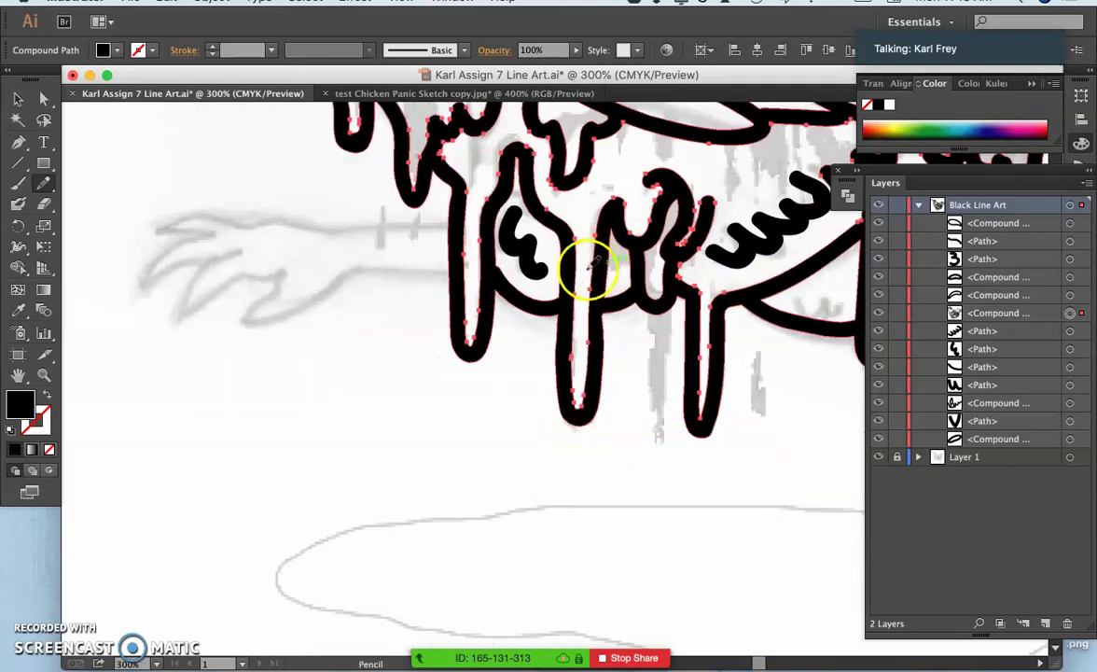
{"action": "left_click", "coordinate": [17, 202]}
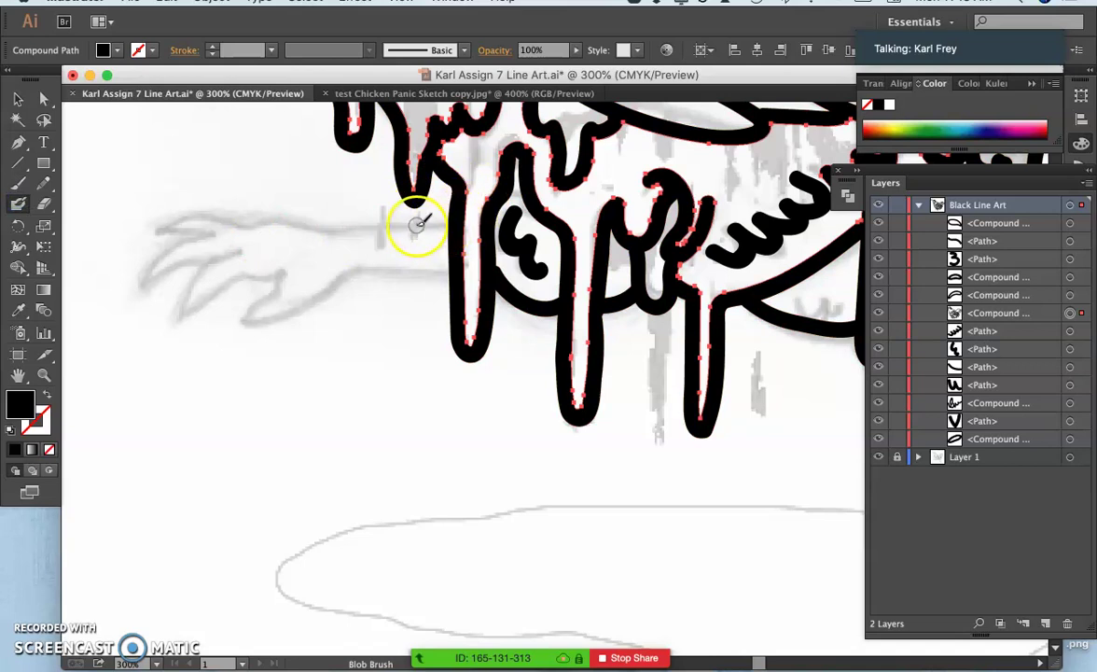
{"action": "left_click_drag", "start_coordinate": [418, 235], "coordinate": [417, 238]}
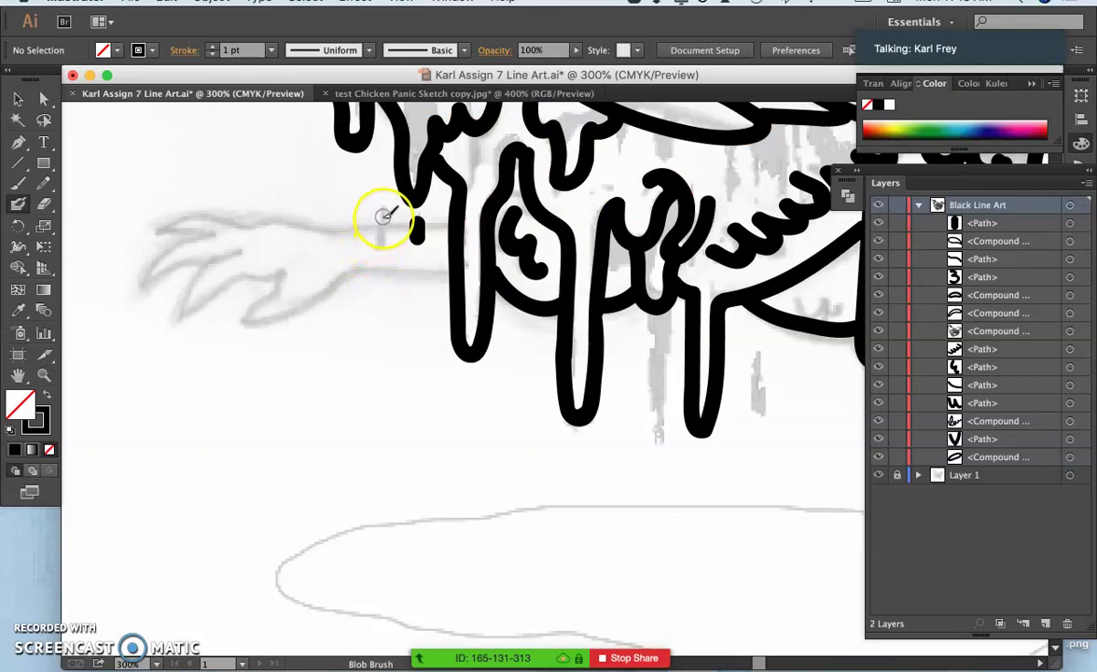
{"action": "left_click_drag", "start_coordinate": [382, 203], "coordinate": [381, 241]}
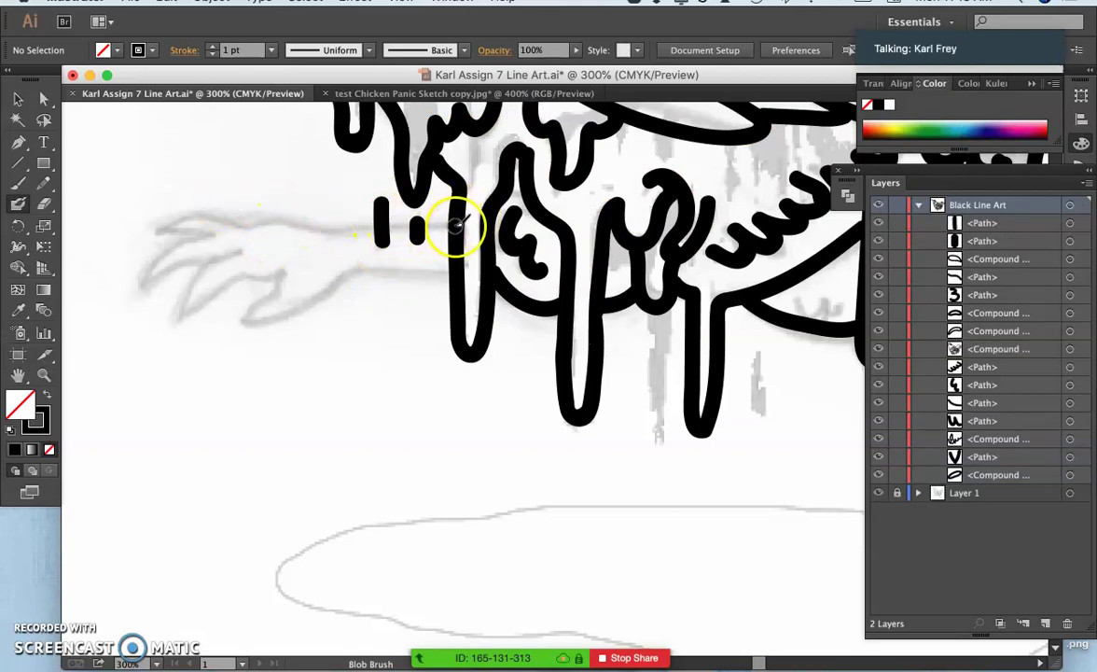
Trace the left leg and its clawed foot with the Blob Brush, linking the upper edge through the short marks to the drip
{"action": "mouse_move", "coordinate": [371, 228]}
{"action": "left_mouse_down"}
{"action": "mouse_move", "coordinate": [405, 227]}
{"action": "mouse_move", "coordinate": [363, 231]}
{"action": "left_mouse_up"}
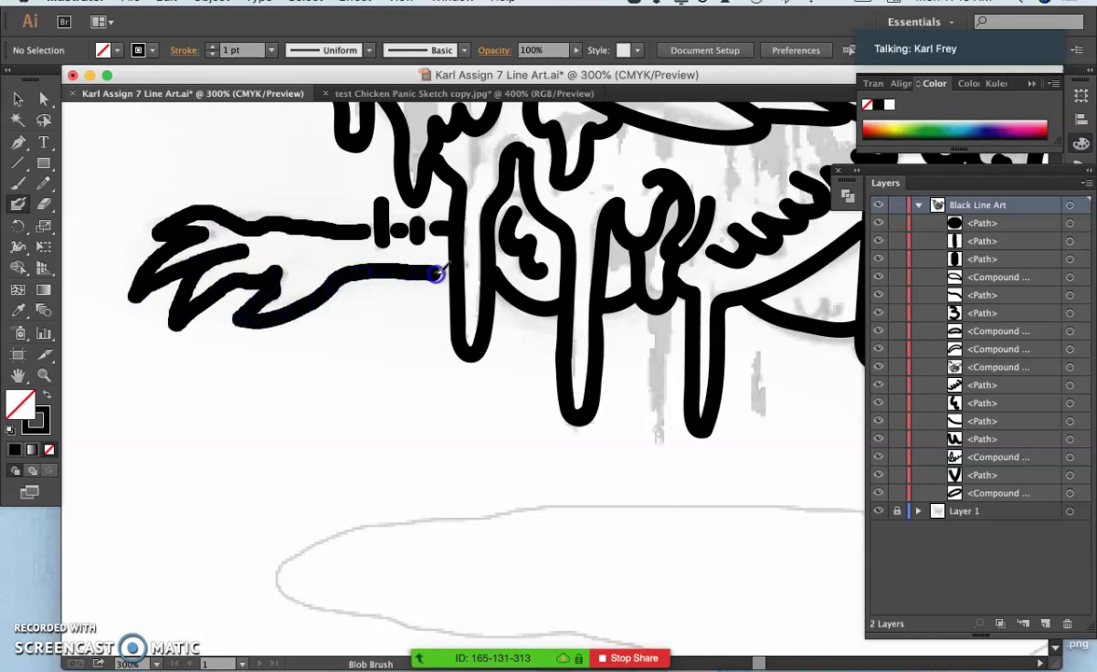
{"action": "left_click_drag", "start_coordinate": [454, 273], "coordinate": [455, 274]}
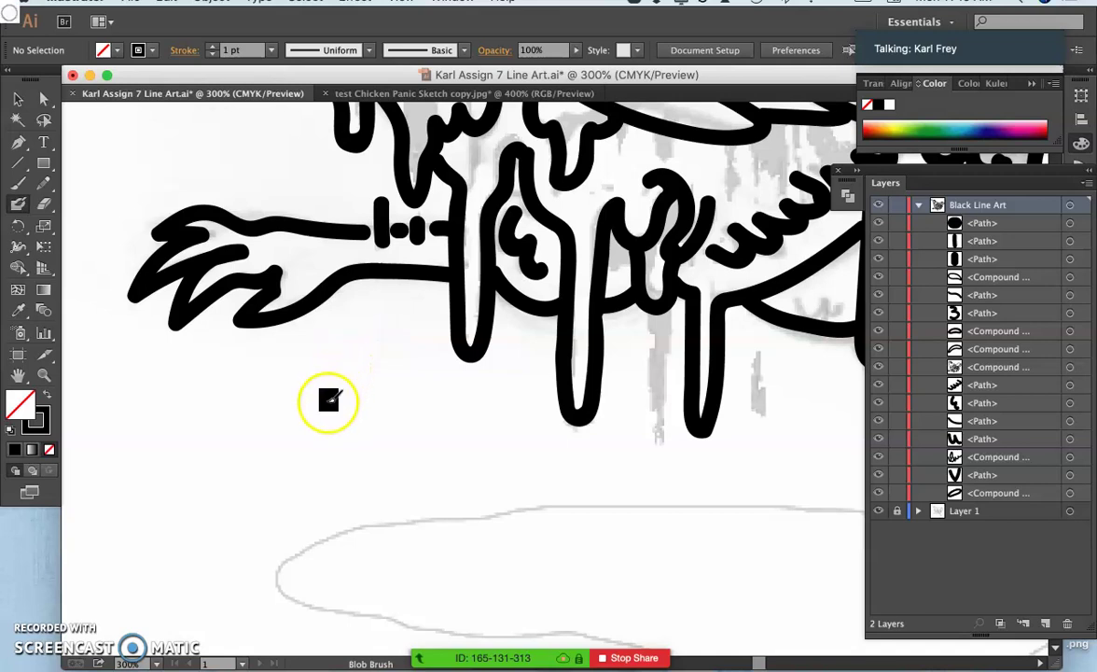
{"action": "key", "text": "v"}
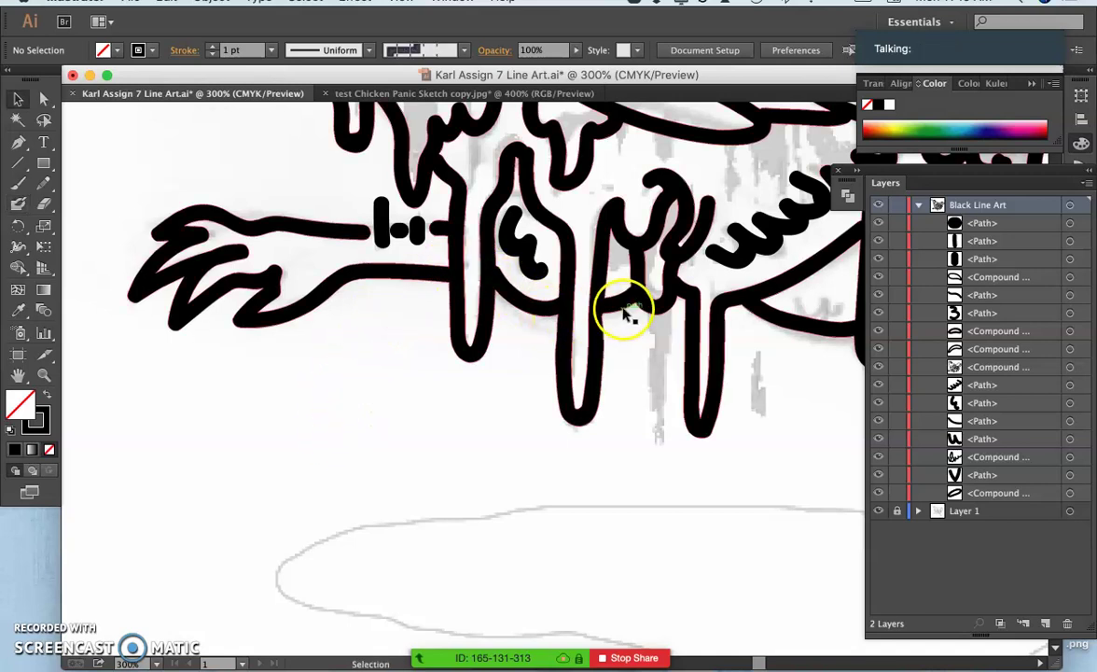
Paint a small curved feather mark and a dot inside the right thigh with the Blob Brush
{"action": "key", "text": "space"}
{"action": "left_click_drag", "start_coordinate": [588, 335], "coordinate": [346, 318]}
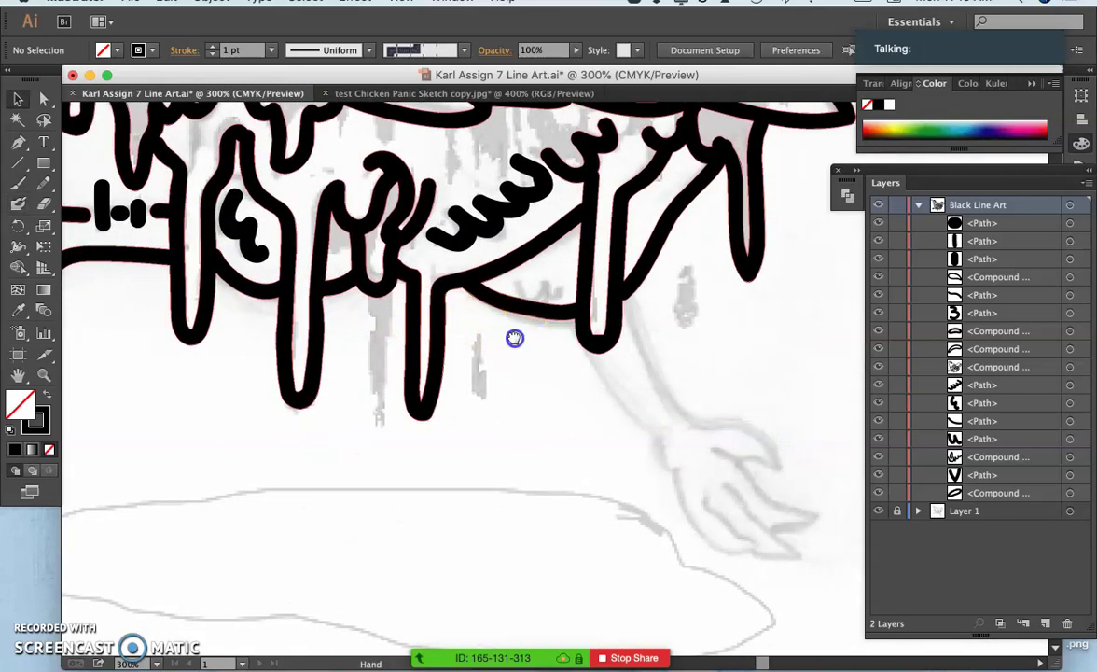
{"action": "left_click_drag", "start_coordinate": [514, 336], "coordinate": [434, 299]}
{"action": "left_click", "coordinate": [18, 203]}
{"action": "left_click_drag", "start_coordinate": [435, 233], "coordinate": [474, 250]}
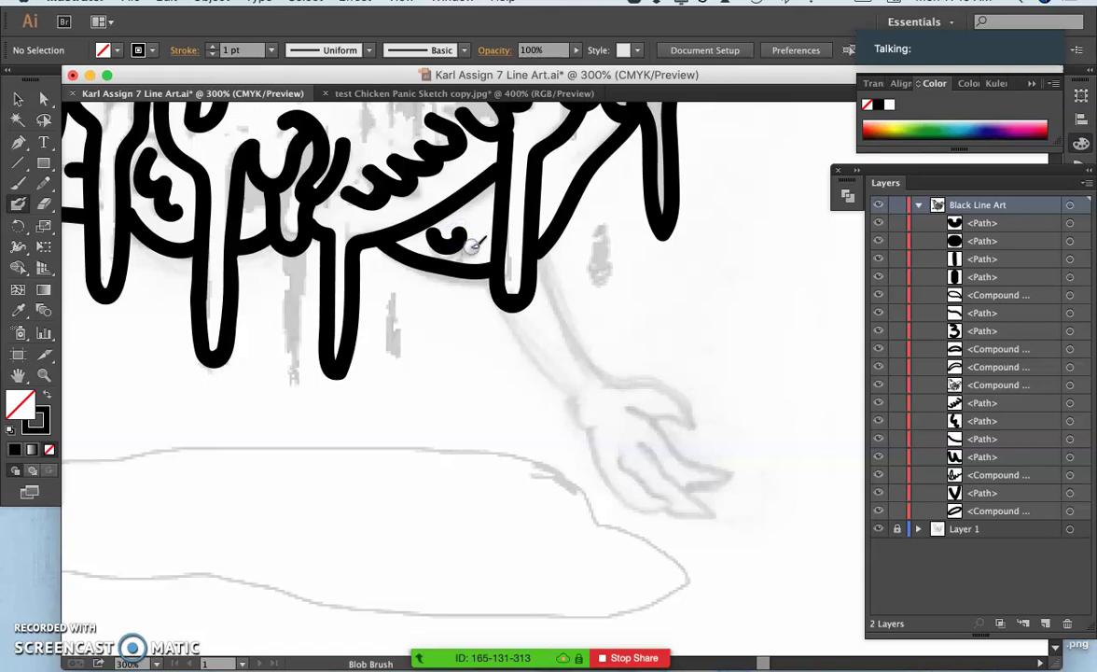
{"action": "key", "text": "super+z"}
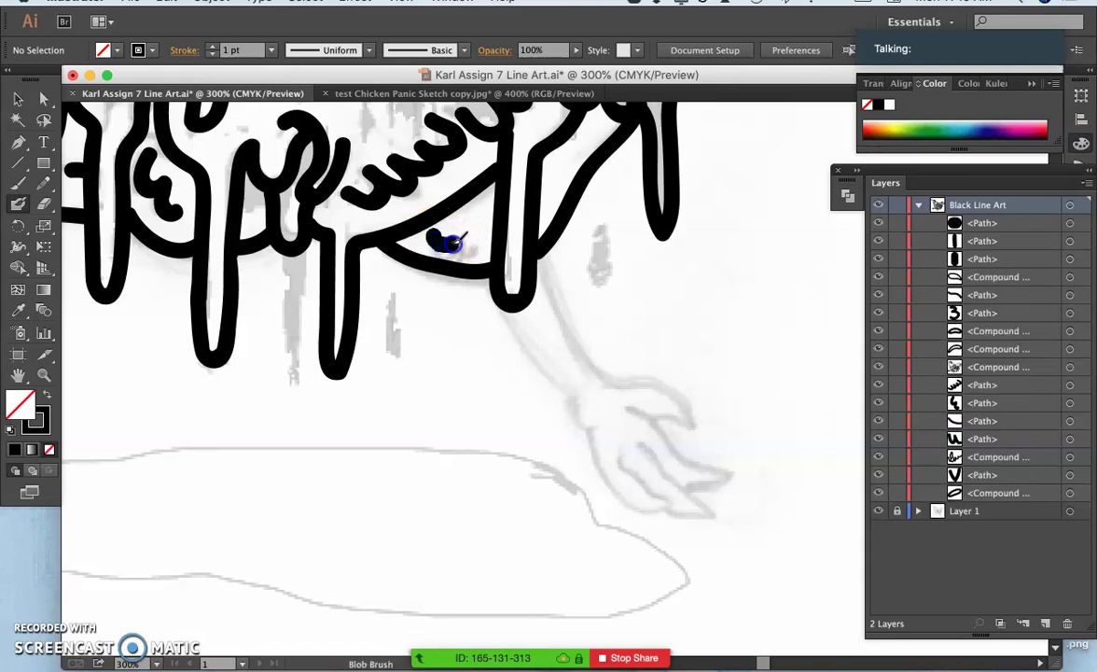
{"action": "left_click_drag", "start_coordinate": [451, 242], "coordinate": [459, 237]}
{"action": "left_click", "coordinate": [477, 252]}
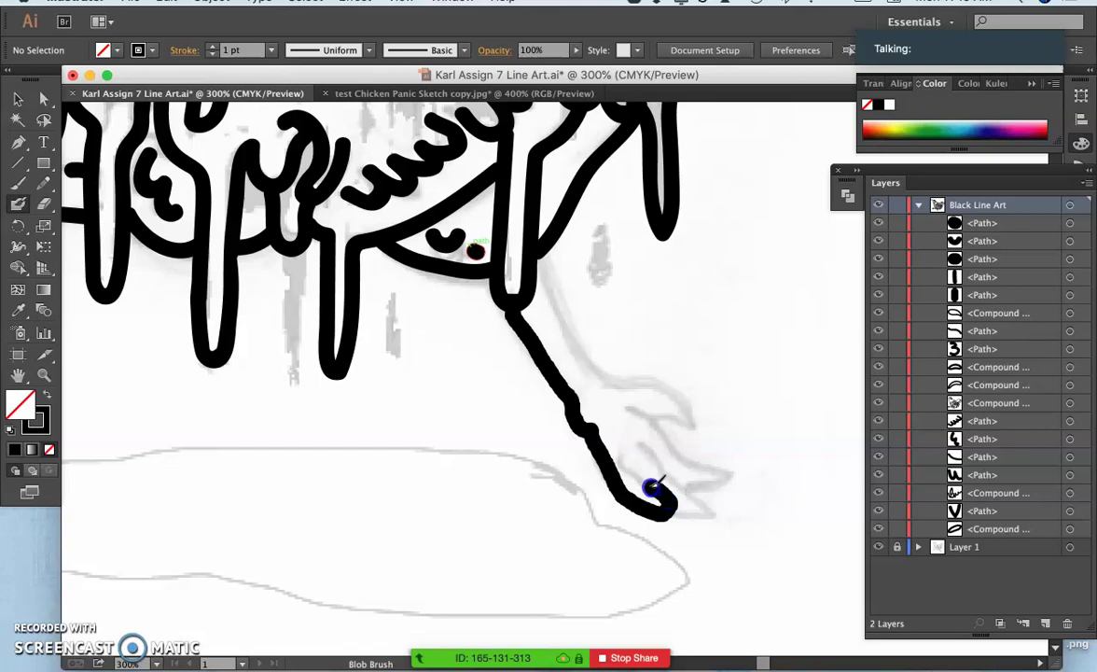
Trace the right leg, foot and pointed toes with the Blob Brush, from below the drip around the toes to the thigh
{"action": "left_click_drag", "start_coordinate": [635, 464], "coordinate": [674, 511]}
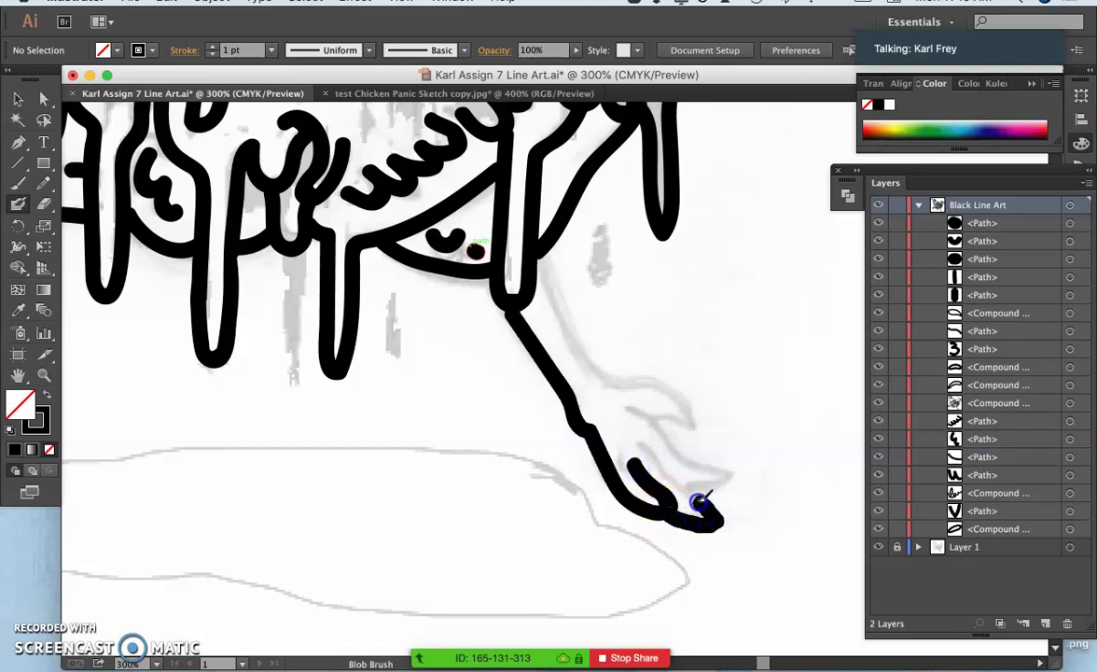
{"action": "left_click_drag", "start_coordinate": [647, 439], "coordinate": [698, 486]}
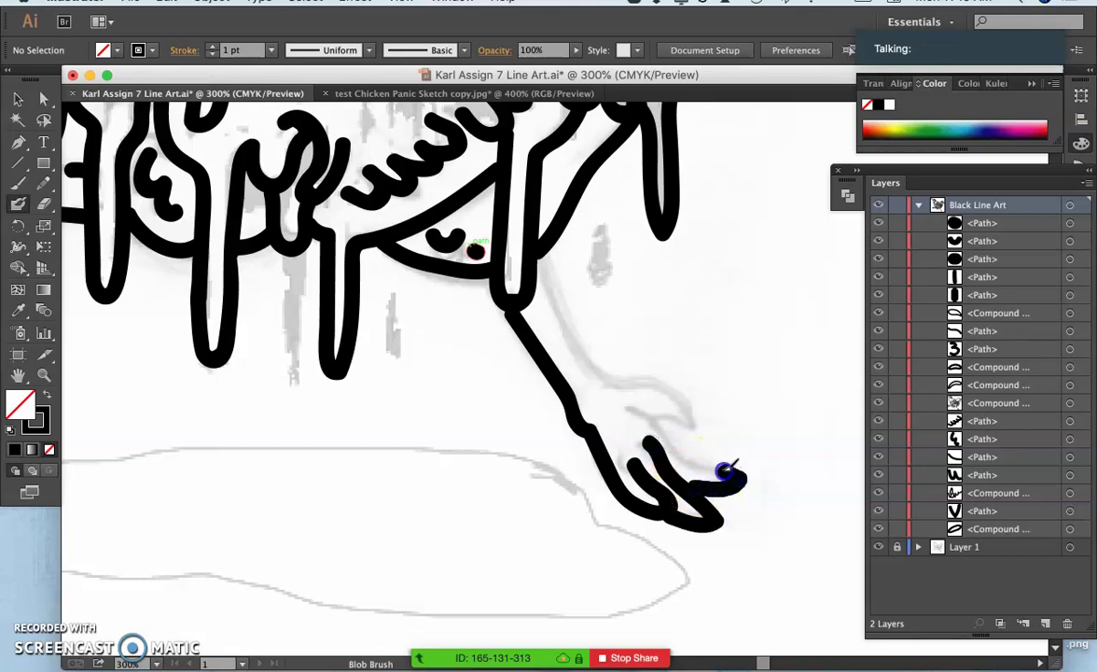
{"action": "left_click_drag", "start_coordinate": [638, 405], "coordinate": [634, 403]}
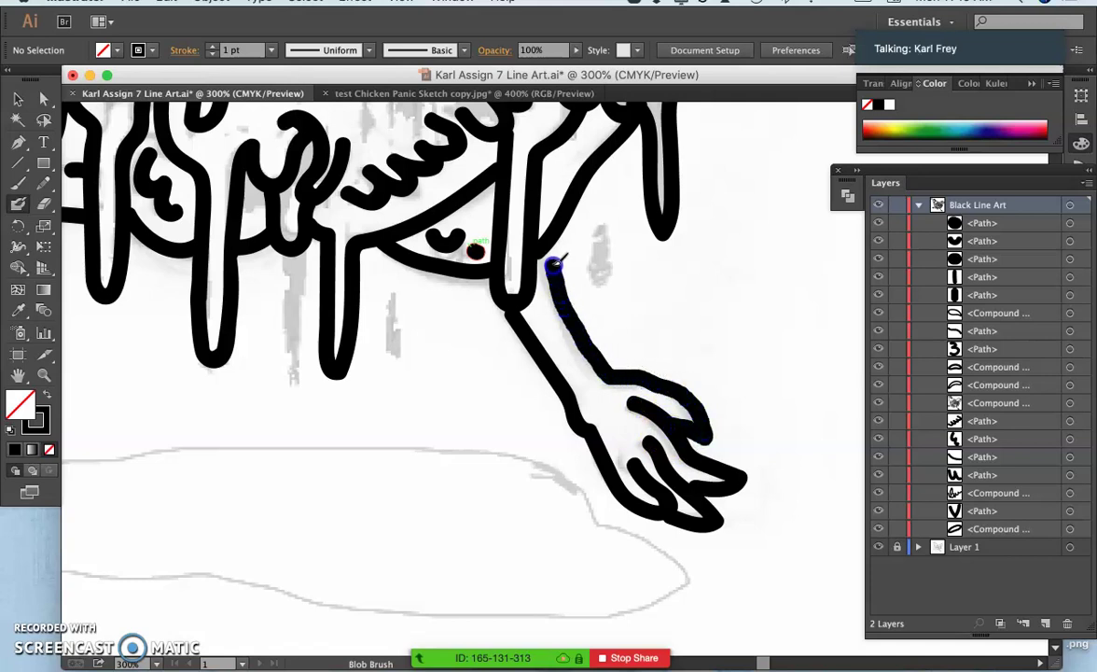
{"action": "left_click_drag", "start_coordinate": [558, 282], "coordinate": [559, 280]}
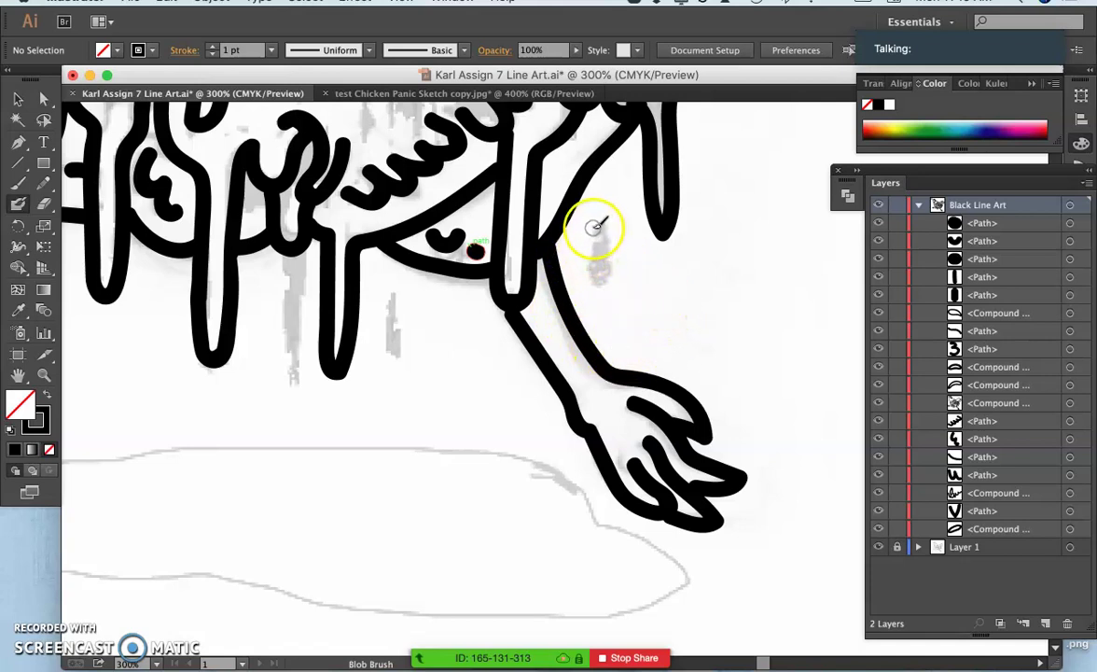
Paint a hollow oval drop beside the right leg and a narrow solid drop under the thigh with the Blob Brush
{"action": "mouse_move", "coordinate": [592, 232]}
{"action": "left_mouse_down"}
{"action": "mouse_move", "coordinate": [592, 276]}
{"action": "mouse_move", "coordinate": [605, 287]}
{"action": "mouse_move", "coordinate": [605, 231]}
{"action": "left_mouse_up"}
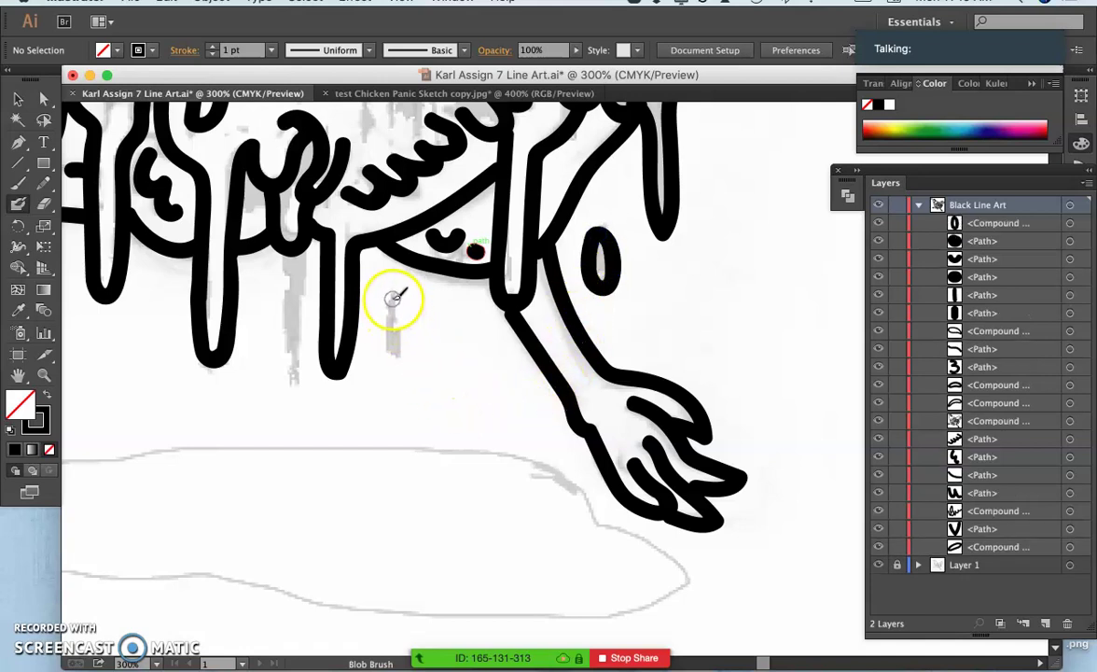
{"action": "mouse_move", "coordinate": [390, 301]}
{"action": "left_mouse_down"}
{"action": "mouse_move", "coordinate": [394, 364]}
{"action": "mouse_move", "coordinate": [404, 330]}
{"action": "mouse_move", "coordinate": [392, 302]}
{"action": "mouse_move", "coordinate": [397, 426]}
{"action": "mouse_move", "coordinate": [491, 351]}
{"action": "left_mouse_up"}
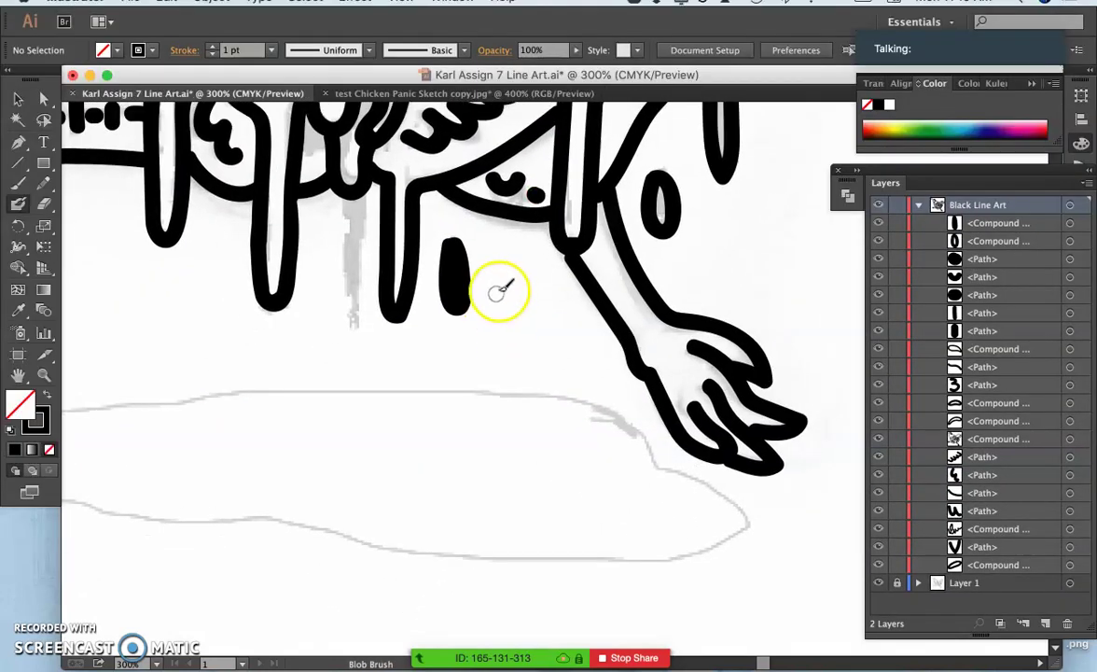
Select the solid drop under the thigh and redraw its upper sides with the Pencil tool into a tapered teardrop tip
{"action": "key", "text": "super+minus"}
{"action": "key", "text": "super+minus"}
{"action": "key", "text": "super+minus"}
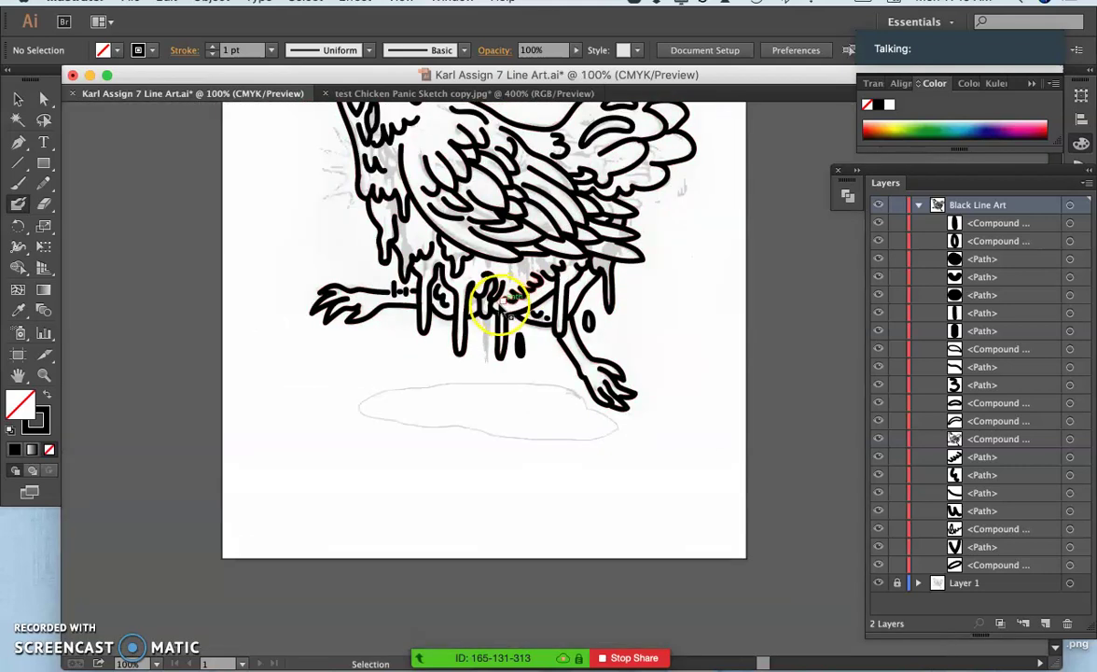
{"action": "key", "text": "super+plus"}
{"action": "key", "text": "super+plus"}
{"action": "key", "text": "super+plus"}
{"action": "key", "text": "super+plus"}
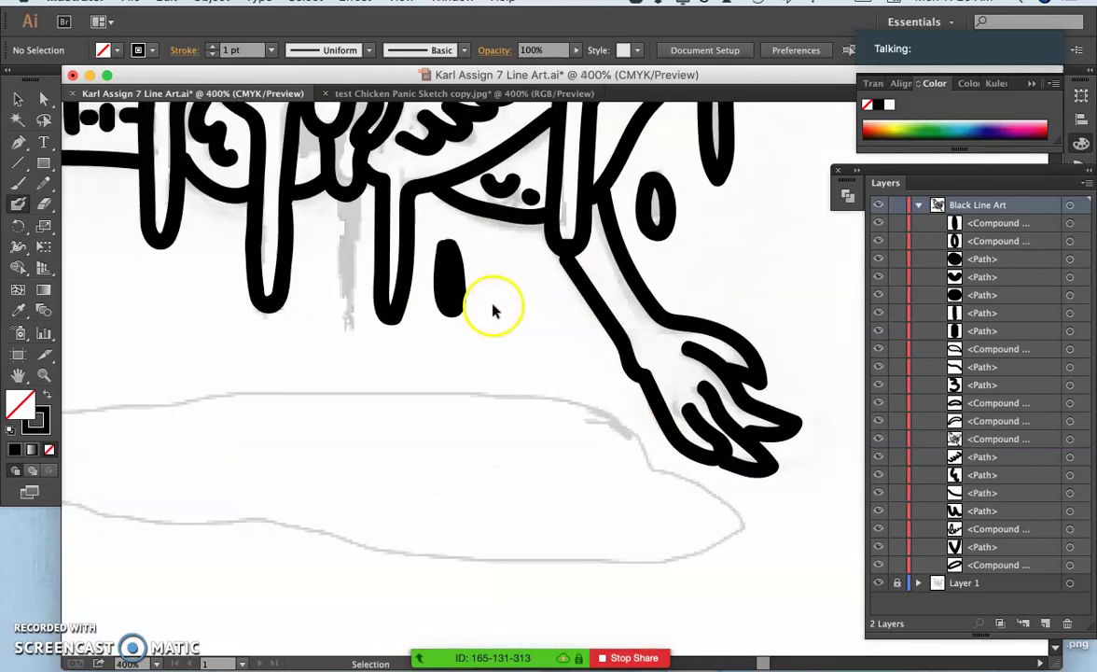
{"action": "left_click_drag", "start_coordinate": [520, 323], "coordinate": [428, 321]}
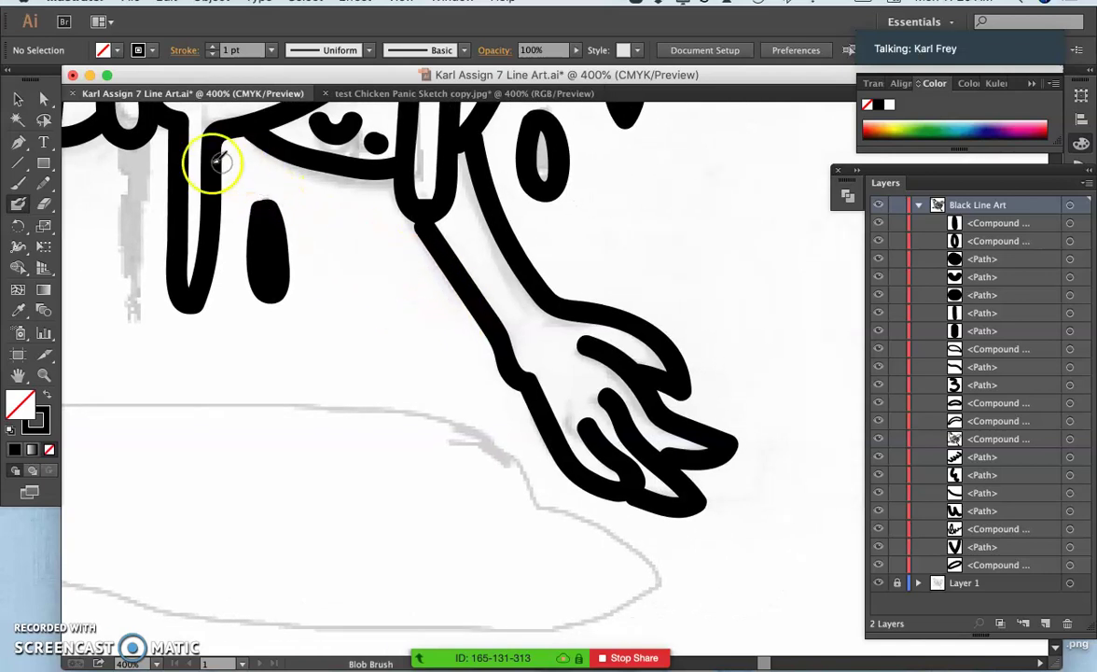
{"action": "left_click", "coordinate": [43, 183]}
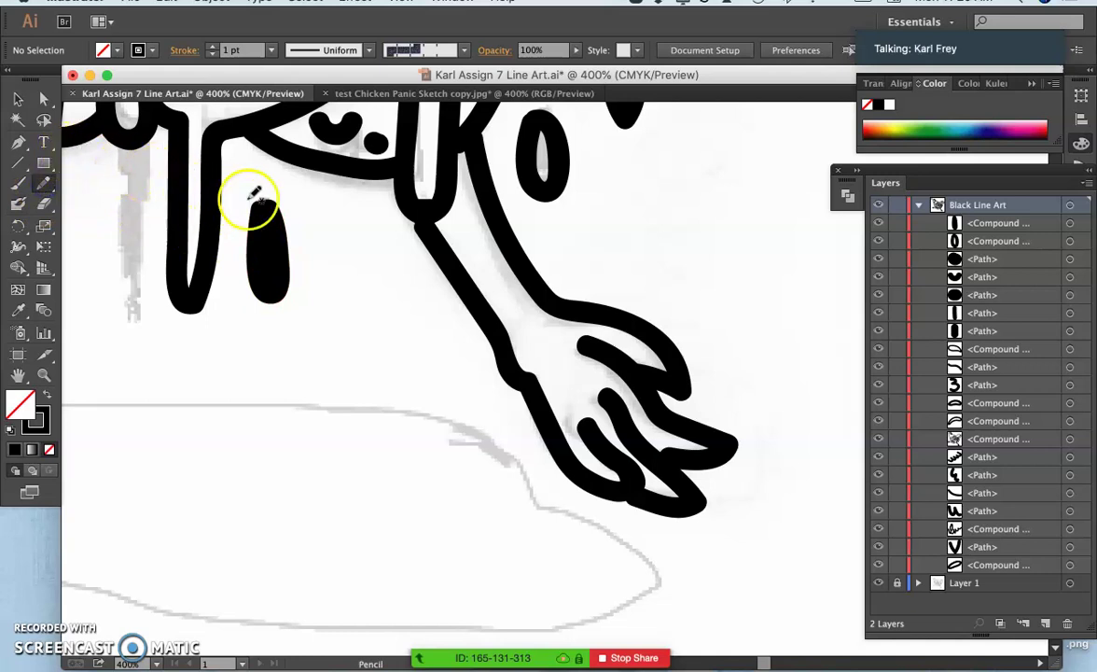
{"action": "left_click", "coordinate": [268, 251], "text": "super"}
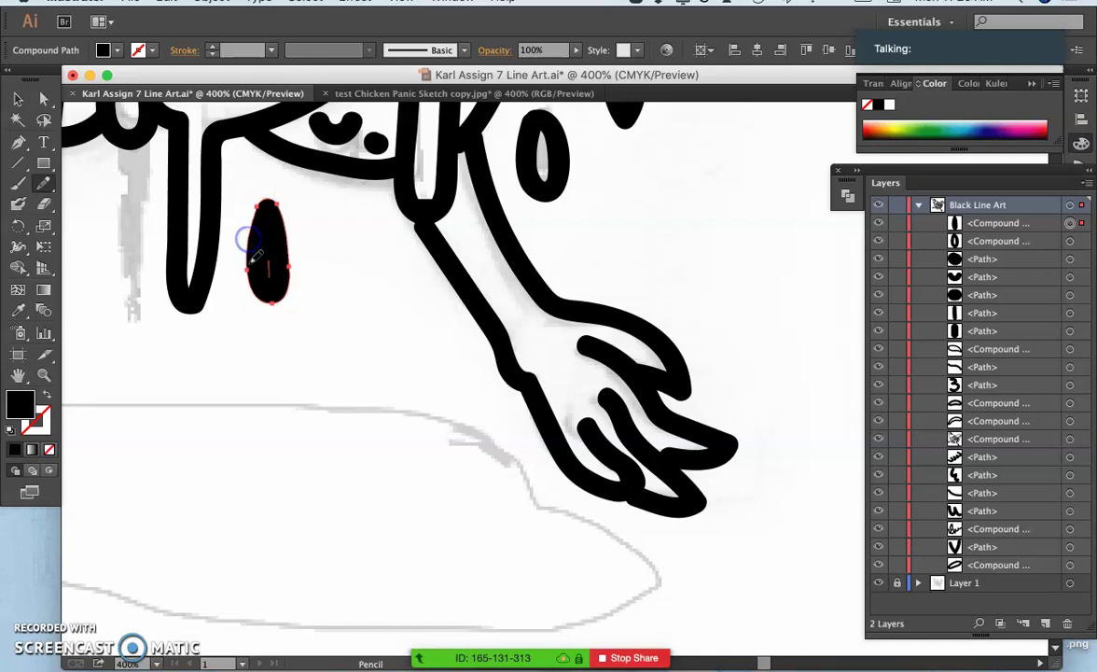
Try to reshape the upper left edge of the hollow drop with the Pencil tool, and undo the change
{"action": "left_click", "coordinate": [558, 135], "text": "super"}
{"action": "left_click", "coordinate": [538, 122]}
{"action": "left_click_drag", "start_coordinate": [540, 113], "coordinate": [536, 122]}
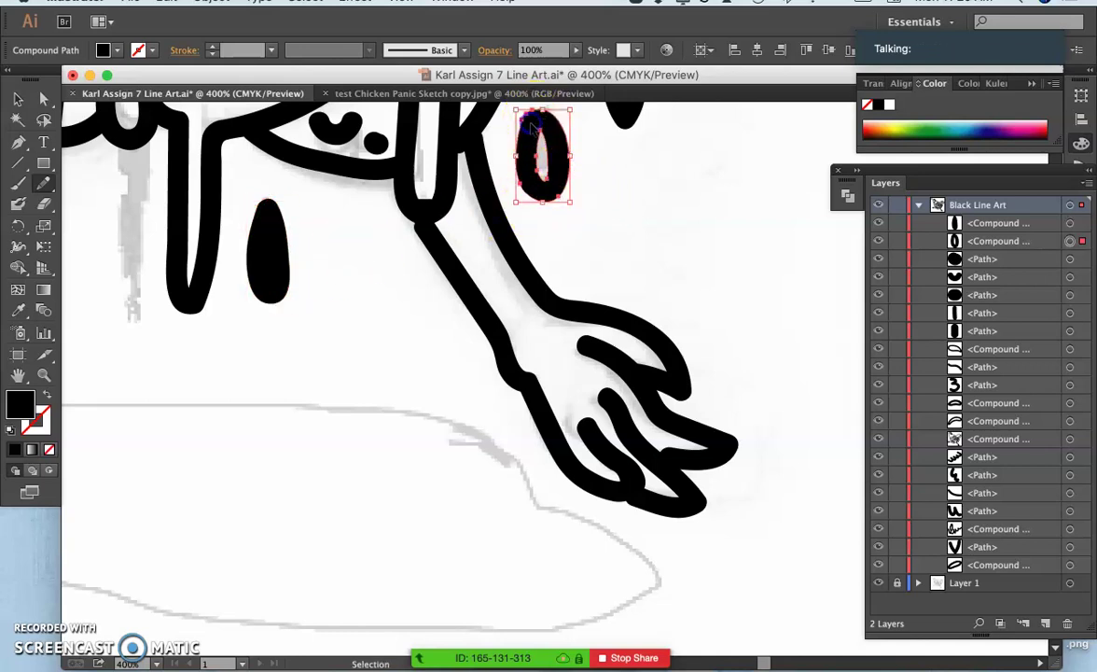
{"action": "left_click", "coordinate": [37, 183]}
{"action": "left_click", "coordinate": [554, 138]}
{"action": "key", "text": "super+z"}
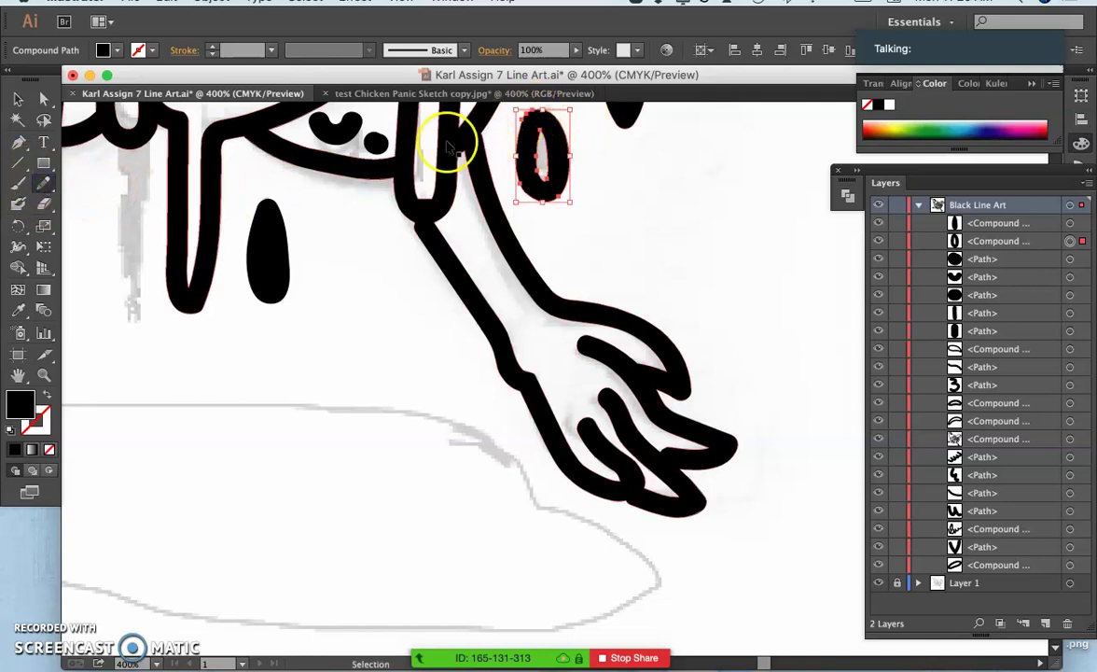
Reselect the hollow drop beside the right leg and redraw the upper left of its outline with the Pencil tool
{"action": "left_click", "coordinate": [44, 98]}
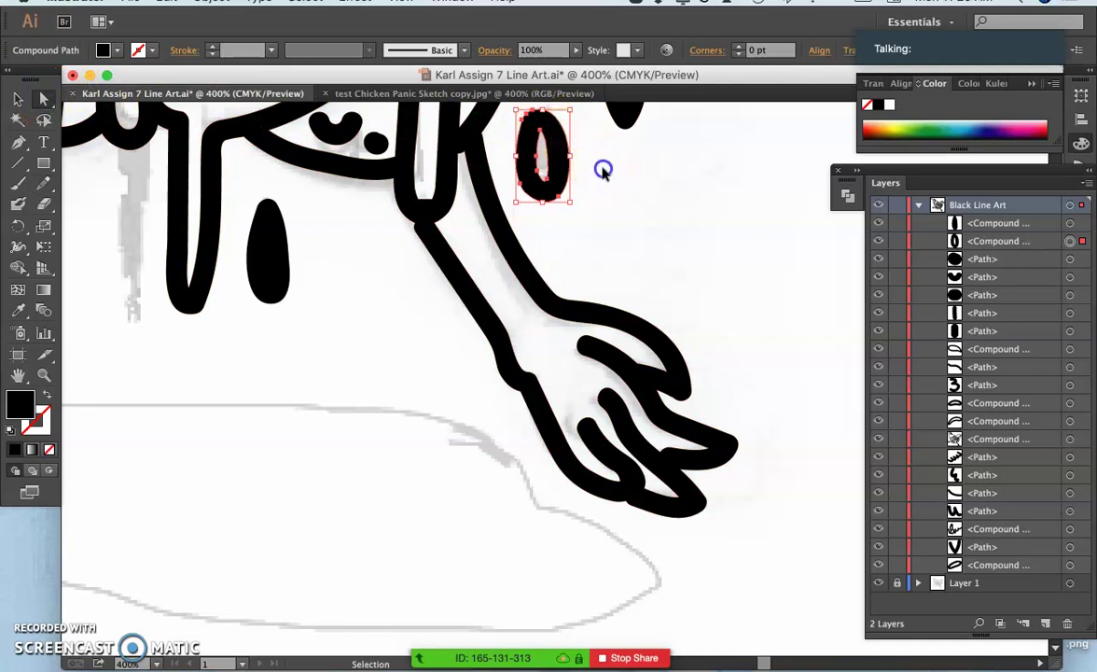
{"action": "left_click", "coordinate": [602, 169]}
{"action": "left_click", "coordinate": [43, 99]}
{"action": "key", "text": "v"}
{"action": "left_click", "coordinate": [529, 152]}
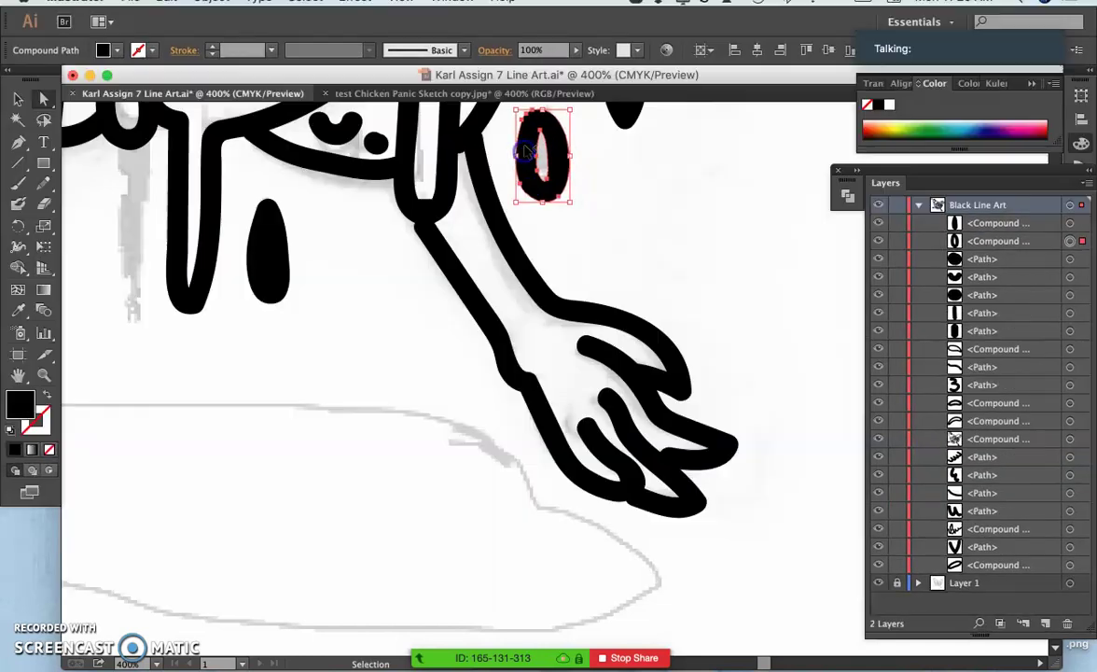
{"action": "left_click", "coordinate": [43, 182]}
{"action": "left_click", "coordinate": [546, 121]}
{"action": "left_click_drag", "start_coordinate": [534, 112], "coordinate": [538, 115]}
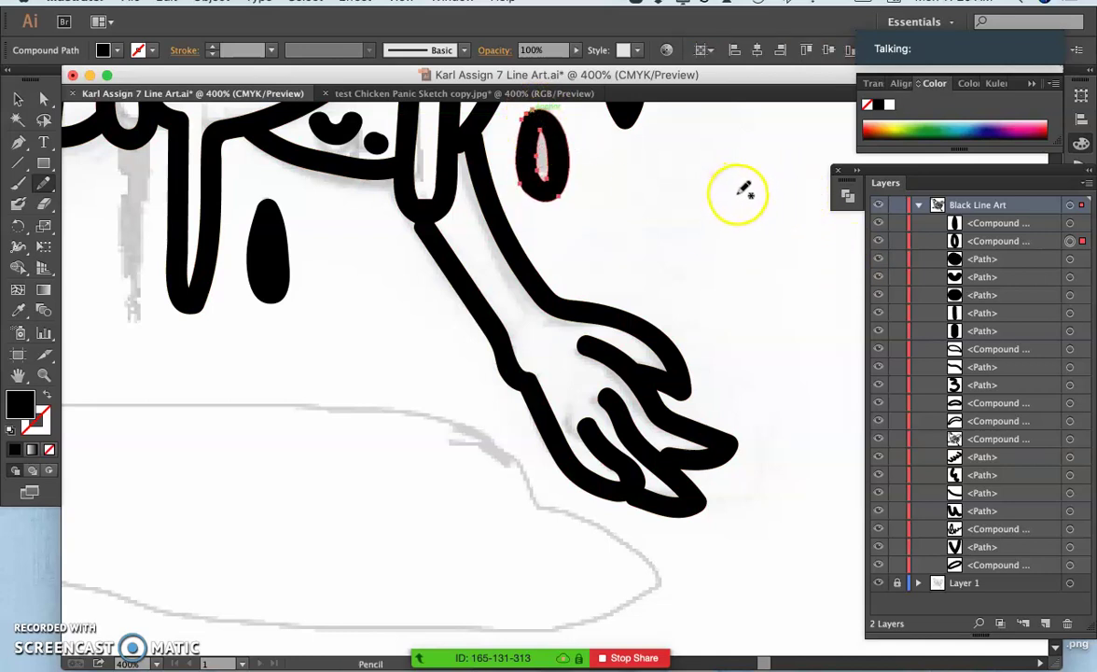
Hide and show the Black Line Art layer to compare it with the sketch, and save the document
{"action": "key", "text": "super+1"}
{"action": "key", "text": "super+minus"}
{"action": "key", "text": "super+equal"}
{"action": "key", "text": "super+equal"}
{"action": "key", "text": "super+equal"}
{"action": "key", "text": "super+equal"}
{"action": "key", "text": "super+equal"}
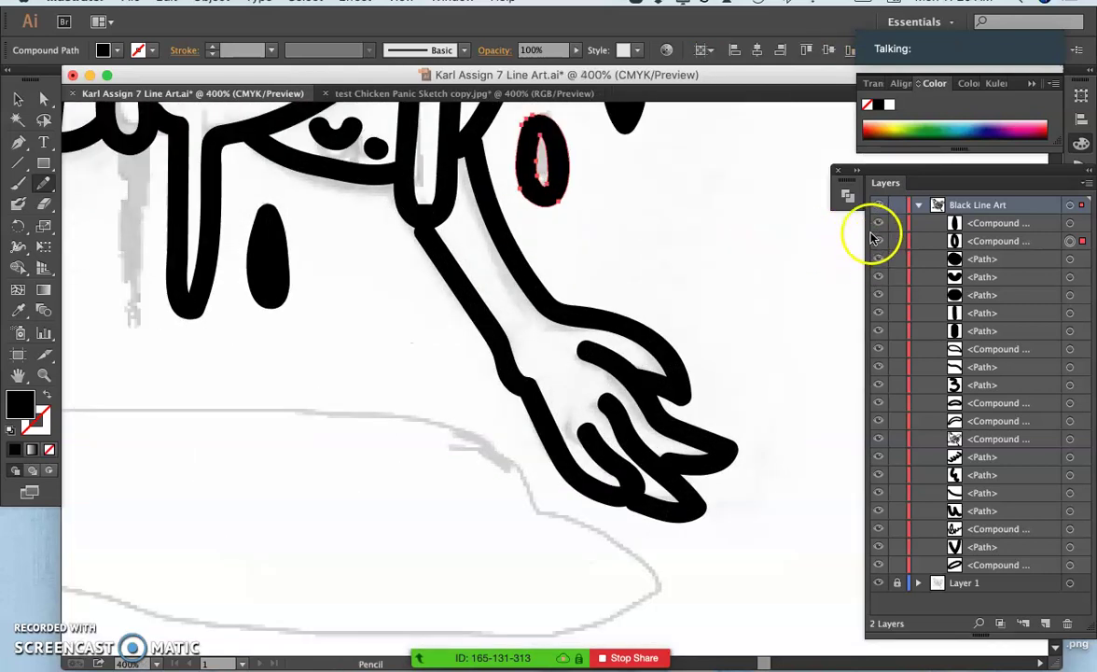
{"action": "left_click", "coordinate": [878, 209]}
{"action": "left_click", "coordinate": [879, 209]}
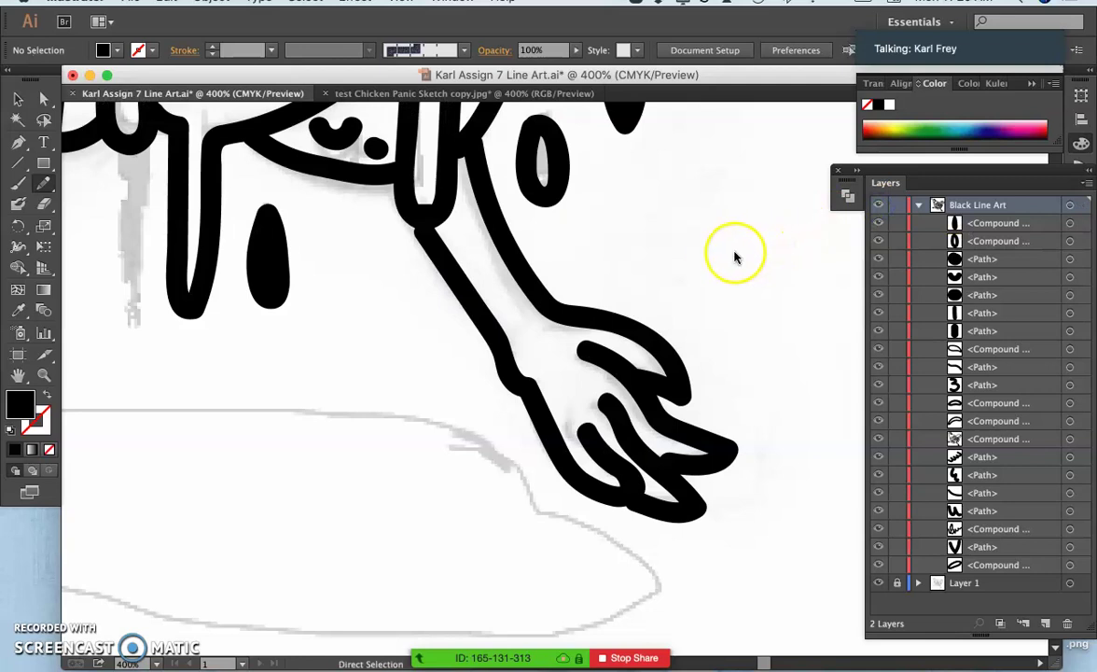
{"action": "key", "text": "super+equal"}
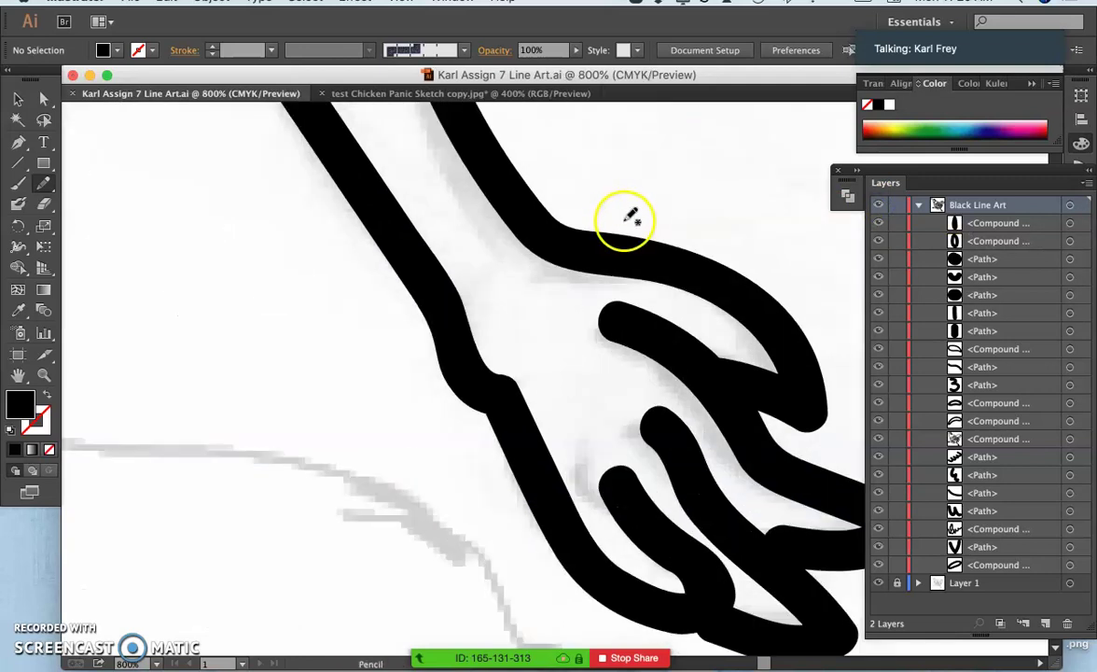
Select the hollow drop beside the right leg and redraw its left outer edge and inner opening with the Pencil tool
{"action": "left_click_drag", "start_coordinate": [623, 259], "coordinate": [617, 570]}
{"action": "left_click_drag", "start_coordinate": [606, 281], "coordinate": [603, 326]}
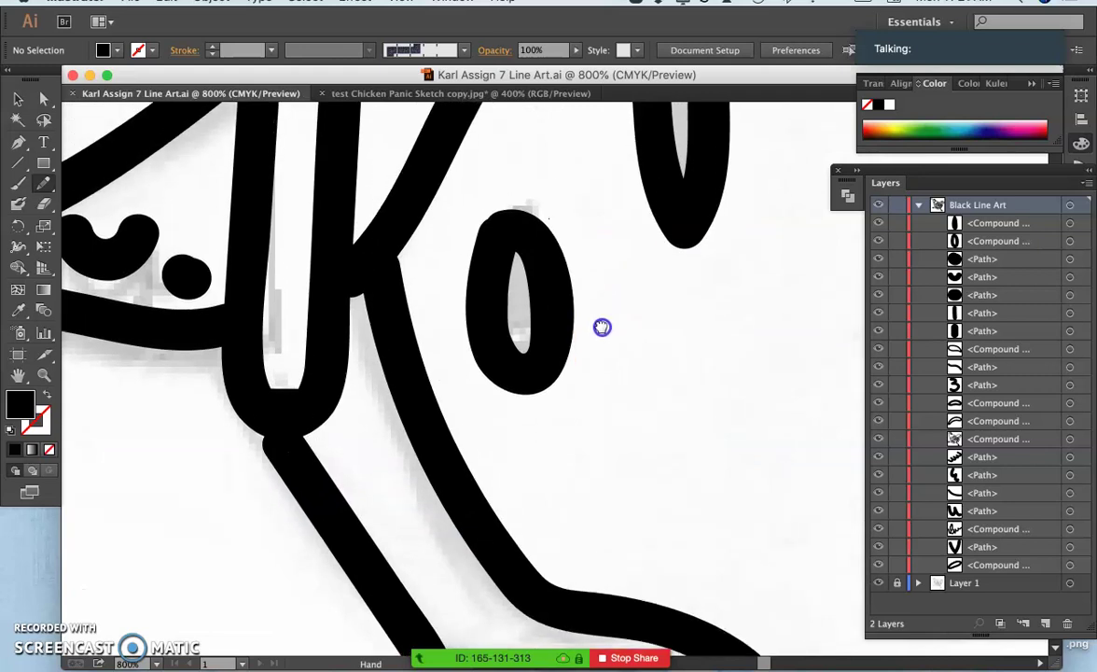
{"action": "left_click", "coordinate": [483, 222], "text": "super"}
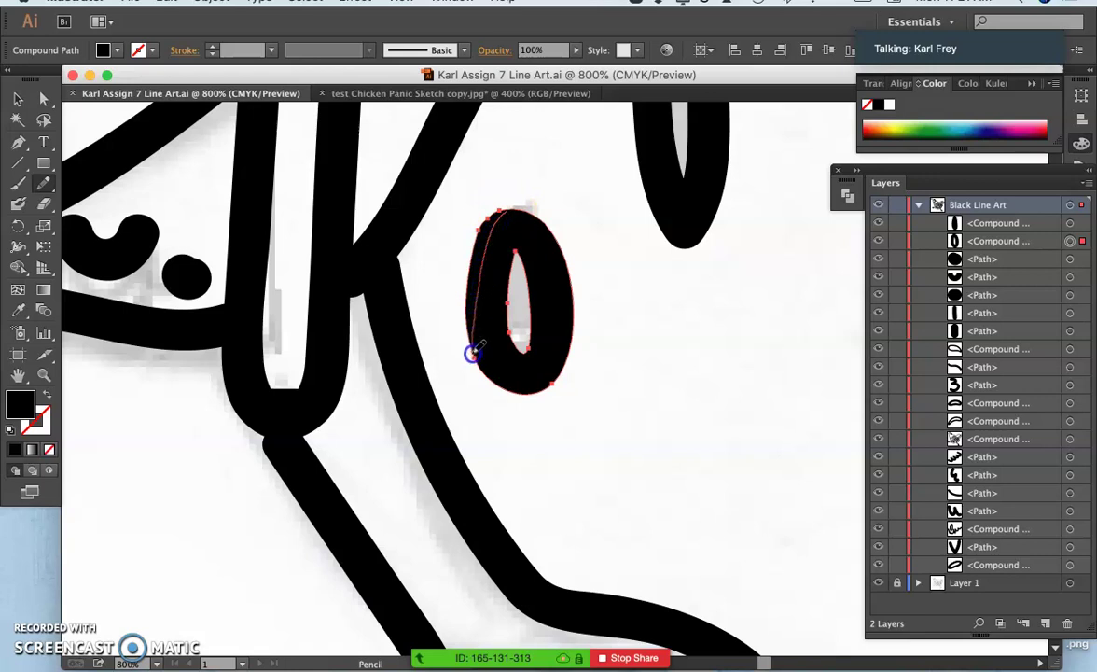
{"action": "left_click_drag", "start_coordinate": [477, 365], "coordinate": [478, 366]}
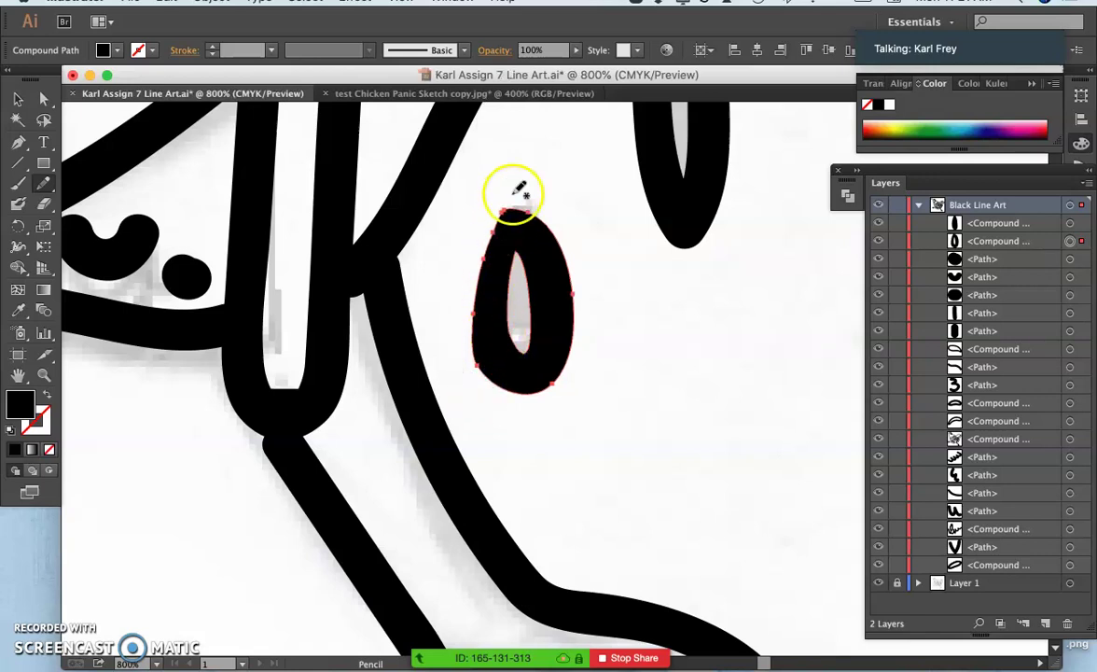
{"action": "key", "text": "super+z"}
{"action": "left_click_drag", "start_coordinate": [527, 203], "coordinate": [525, 205]}
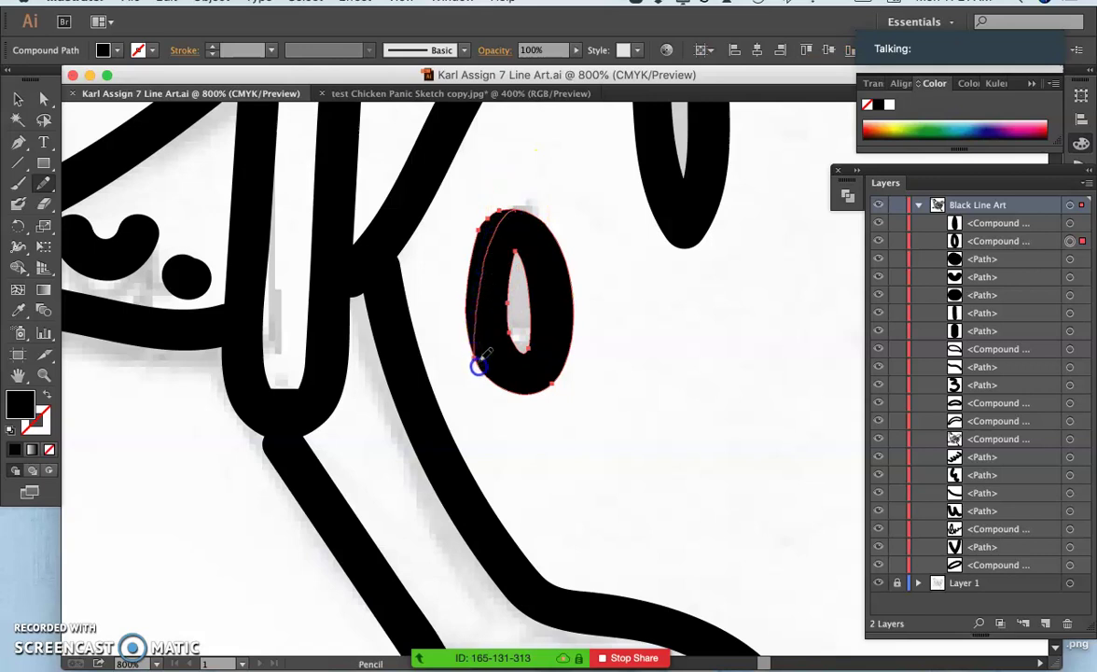
{"action": "left_click_drag", "start_coordinate": [478, 366], "coordinate": [480, 366]}
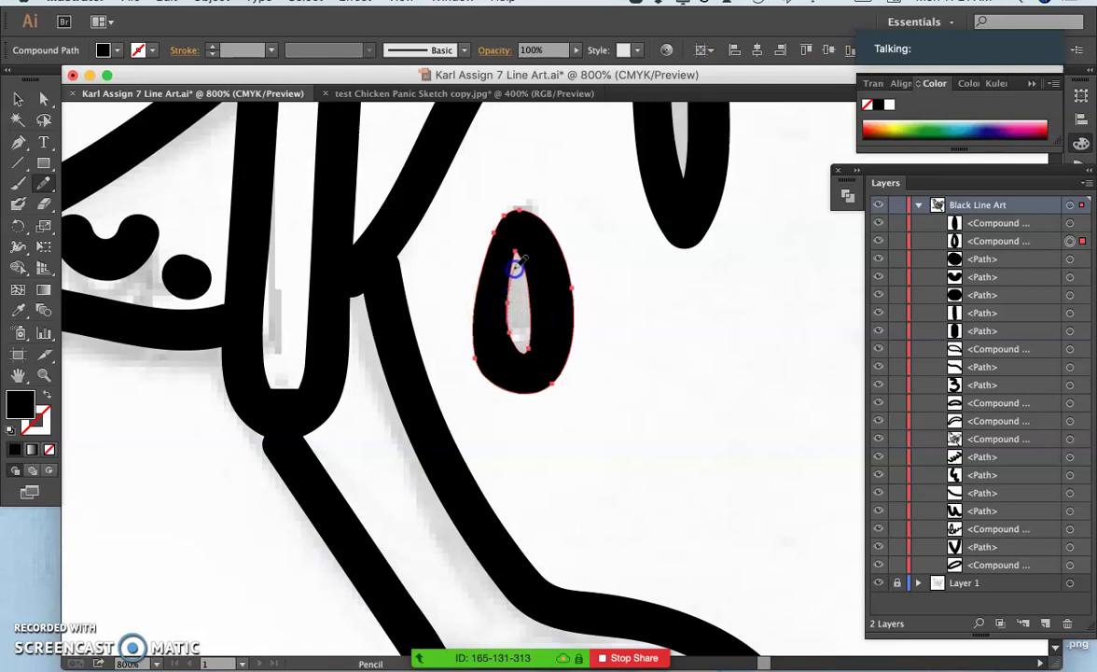
{"action": "mouse_move", "coordinate": [526, 263]}
{"action": "left_mouse_down"}
{"action": "mouse_move", "coordinate": [520, 332]}
{"action": "mouse_move", "coordinate": [517, 268]}
{"action": "left_mouse_up"}
{"action": "left_click_drag", "start_coordinate": [530, 340], "coordinate": [529, 344]}
Select the main line art and redraw the right leg's left outline with the Pencil tool, removing the bump where it meets the drip
{"action": "key", "text": "a"}
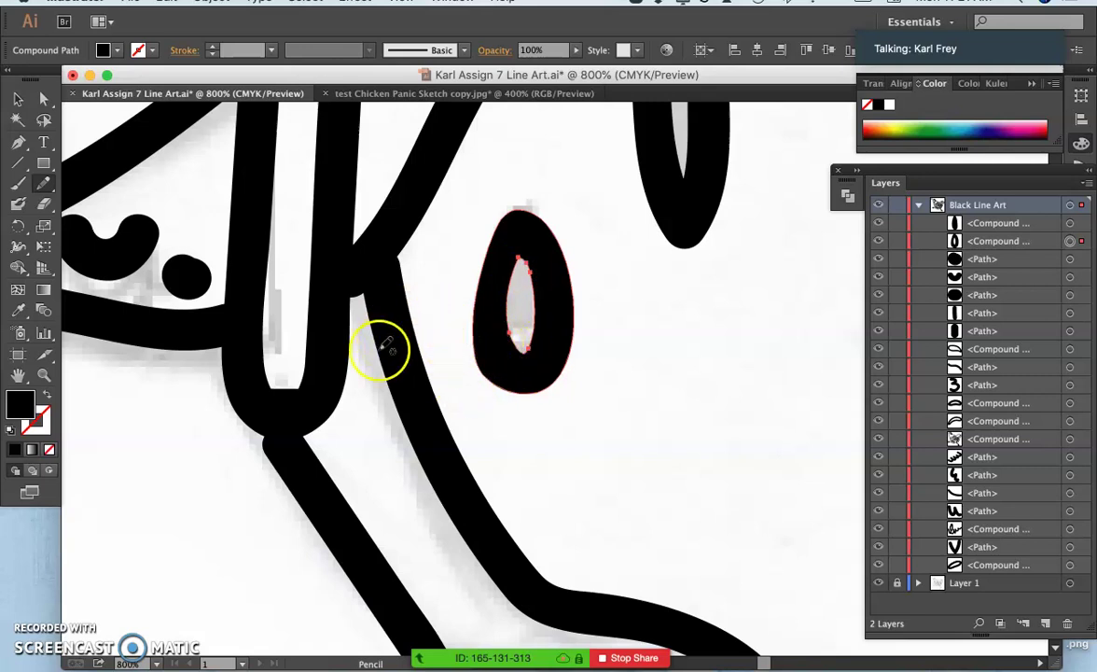
{"action": "left_click", "coordinate": [291, 451]}
{"action": "left_click", "coordinate": [289, 447]}
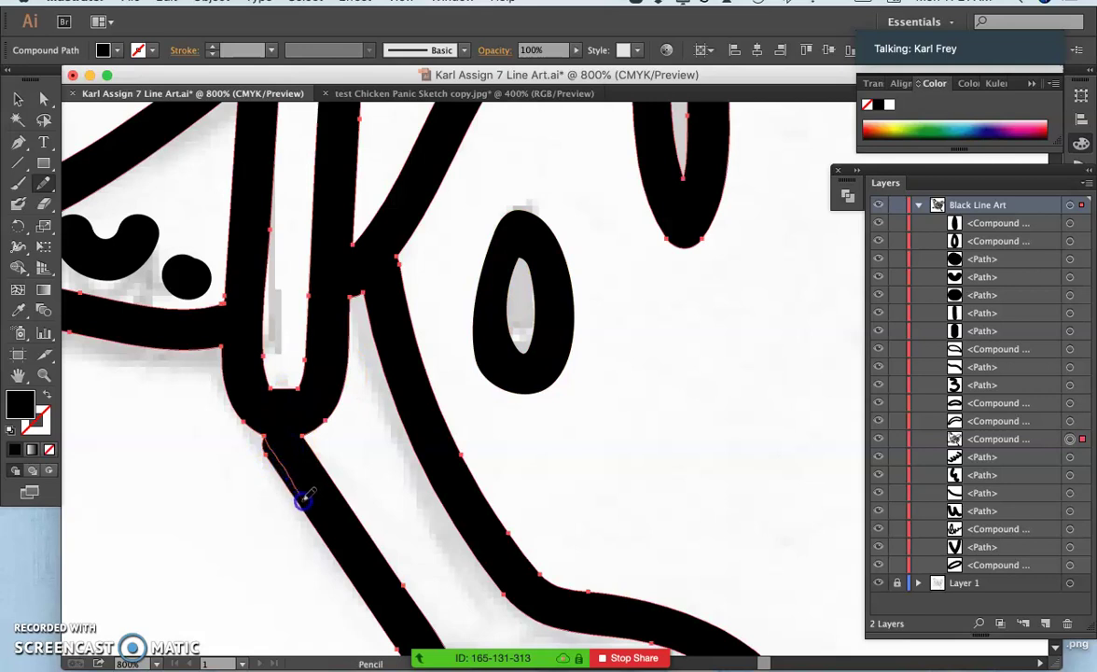
{"action": "left_click_drag", "start_coordinate": [322, 538], "coordinate": [323, 549]}
{"action": "key", "text": "super+z"}
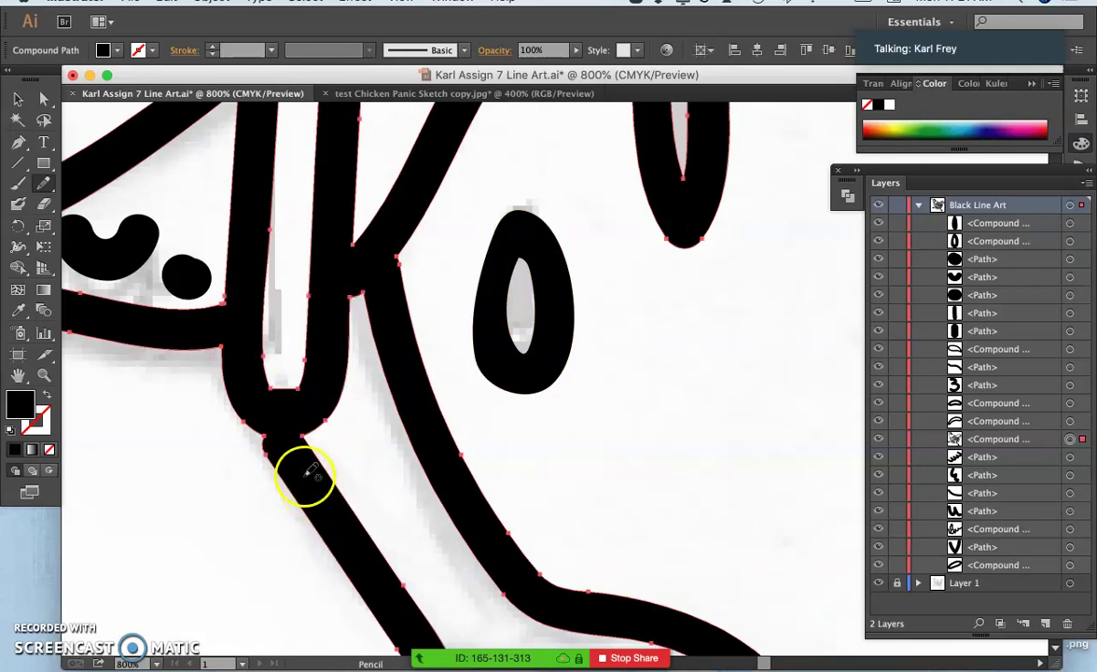
{"action": "mouse_move", "coordinate": [266, 433]}
{"action": "left_mouse_down"}
{"action": "mouse_move", "coordinate": [266, 457]}
{"action": "mouse_move", "coordinate": [237, 397]}
{"action": "left_mouse_up"}
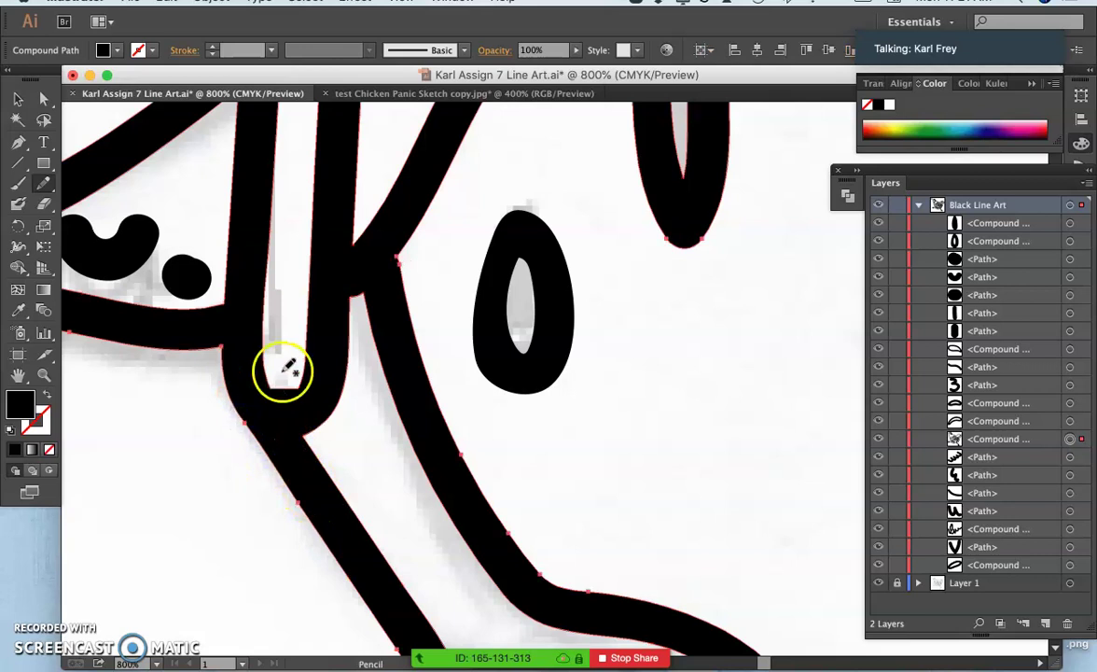
Examine the outlines of the right leg and foot, and the lower half of the chicken against the sketch
{"action": "key", "text": "space"}
{"action": "left_click_drag", "start_coordinate": [409, 347], "coordinate": [389, 203]}
{"action": "left_click_drag", "start_coordinate": [405, 394], "coordinate": [381, 299]}
{"action": "mouse_move", "coordinate": [406, 361]}
{"action": "left_mouse_down"}
{"action": "mouse_move", "coordinate": [364, 260]}
{"action": "mouse_move", "coordinate": [346, 257]}
{"action": "left_mouse_up"}
{"action": "left_click_drag", "start_coordinate": [381, 330], "coordinate": [387, 299]}
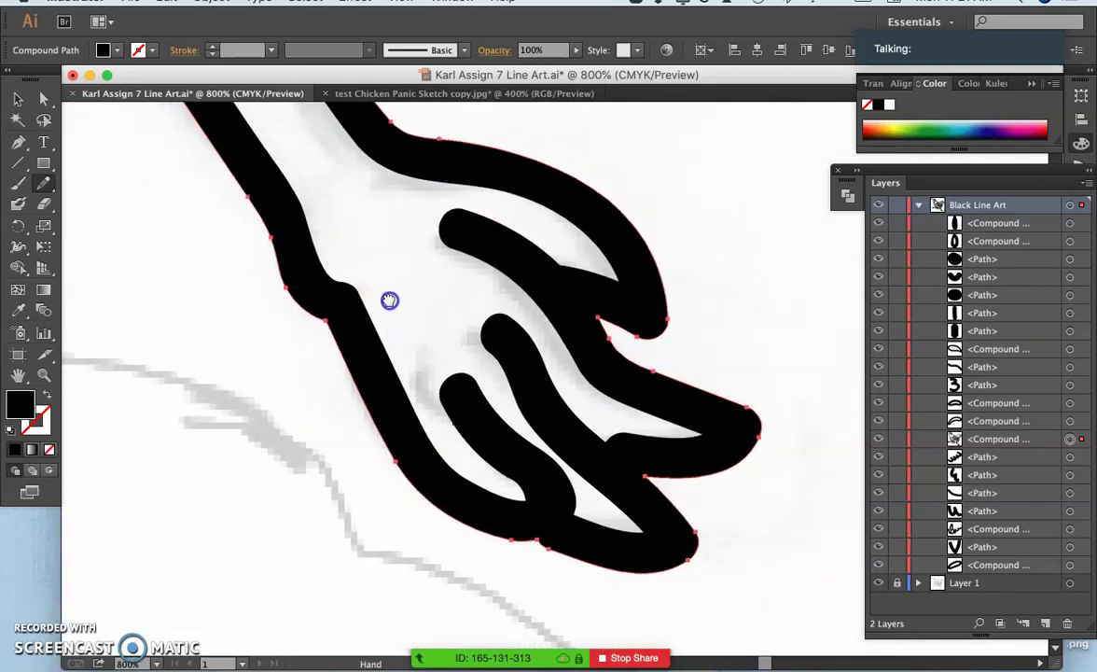
{"action": "key", "text": "super+minus"}
{"action": "key", "text": "super+minus"}
{"action": "key", "text": "super+minus"}
{"action": "key", "text": "super+minus"}
{"action": "key", "text": "super+minus"}
{"action": "key", "text": "super+minus"}
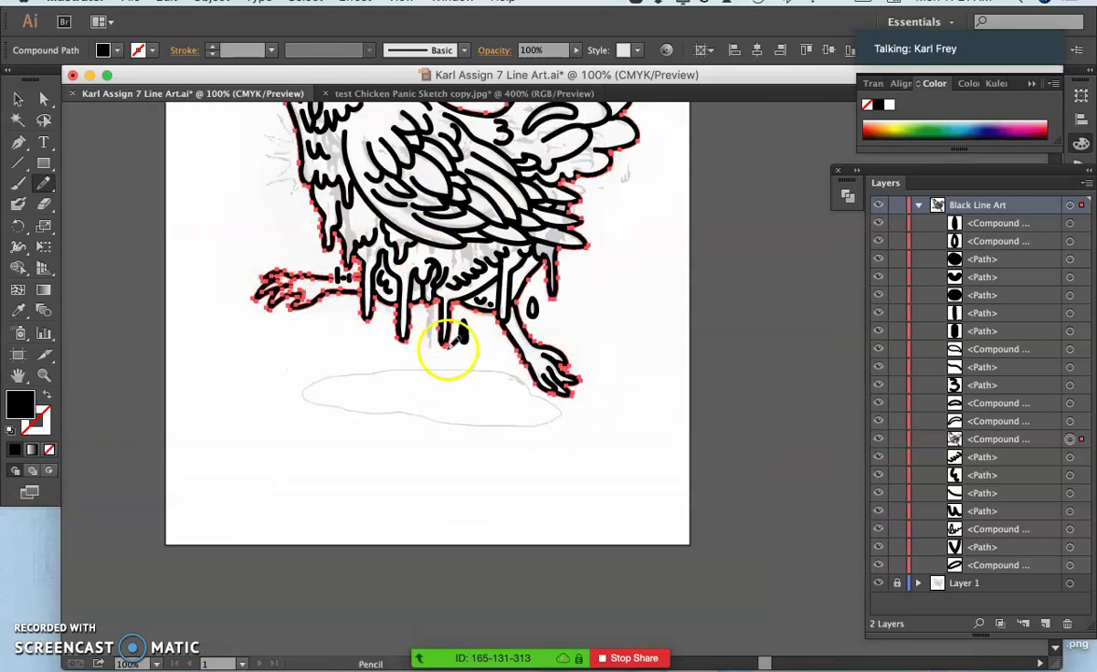
Deselect the line art and paint a solid tapering drip between the hollow drips under the belly with the Blob Brush
{"action": "left_click", "coordinate": [18, 203]}
{"action": "key", "text": "a"}
{"action": "left_click", "coordinate": [306, 344]}
{"action": "key", "text": "shift+b"}
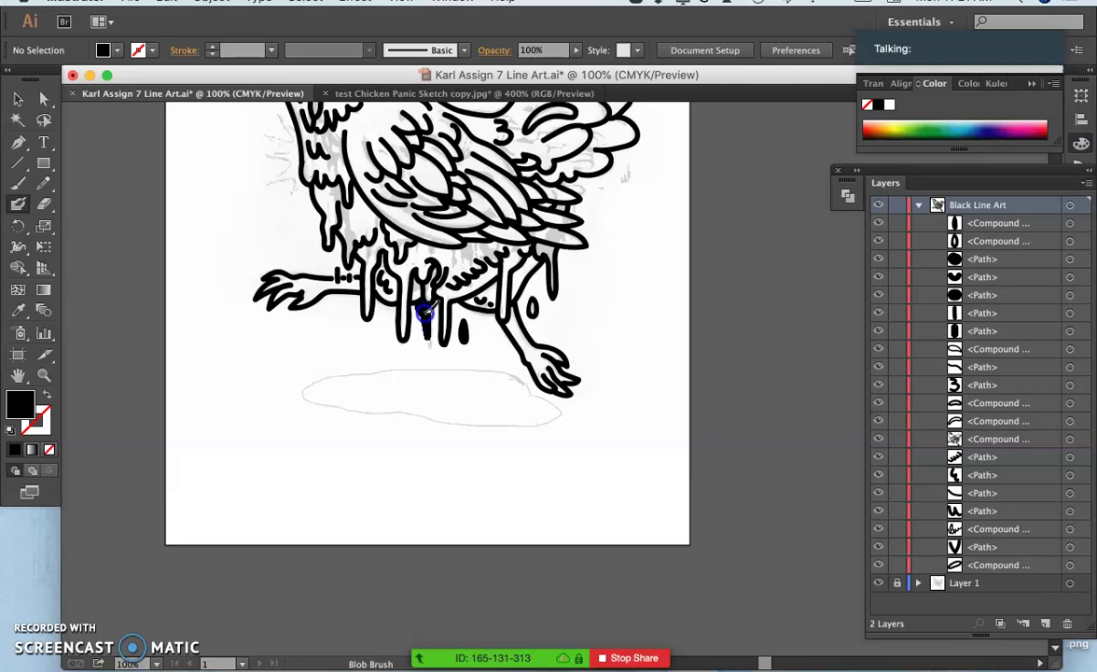
{"action": "key", "text": "shift+x"}
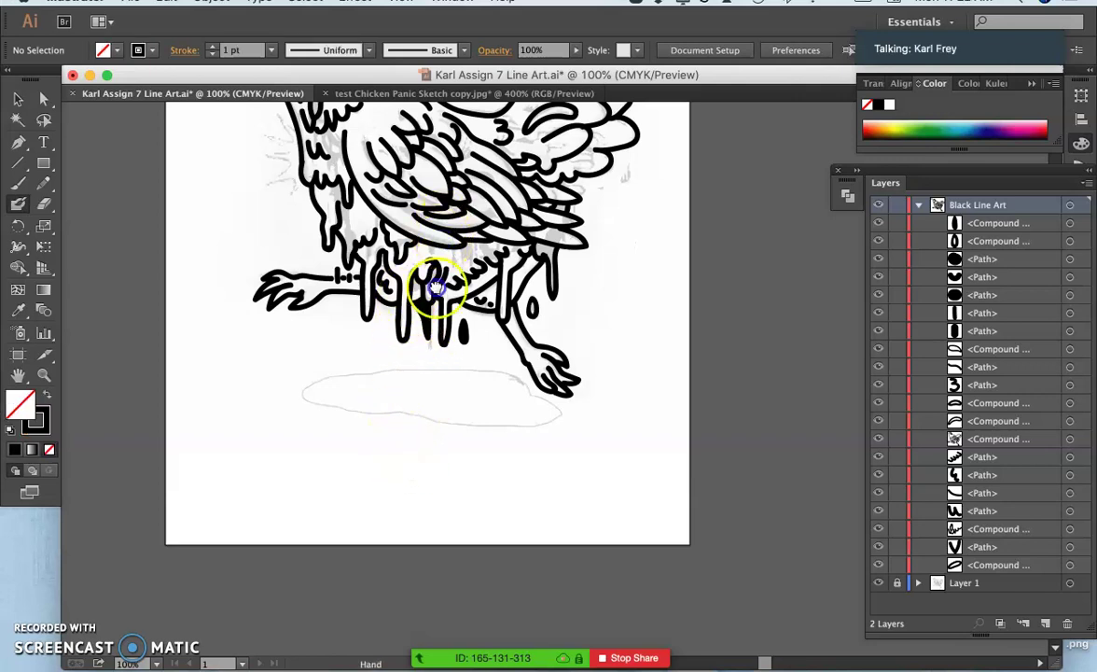
Try to trace the ground shadow's outline beneath the chicken with the Blob Brush, and undo it
{"action": "left_click_drag", "start_coordinate": [434, 280], "coordinate": [421, 399]}
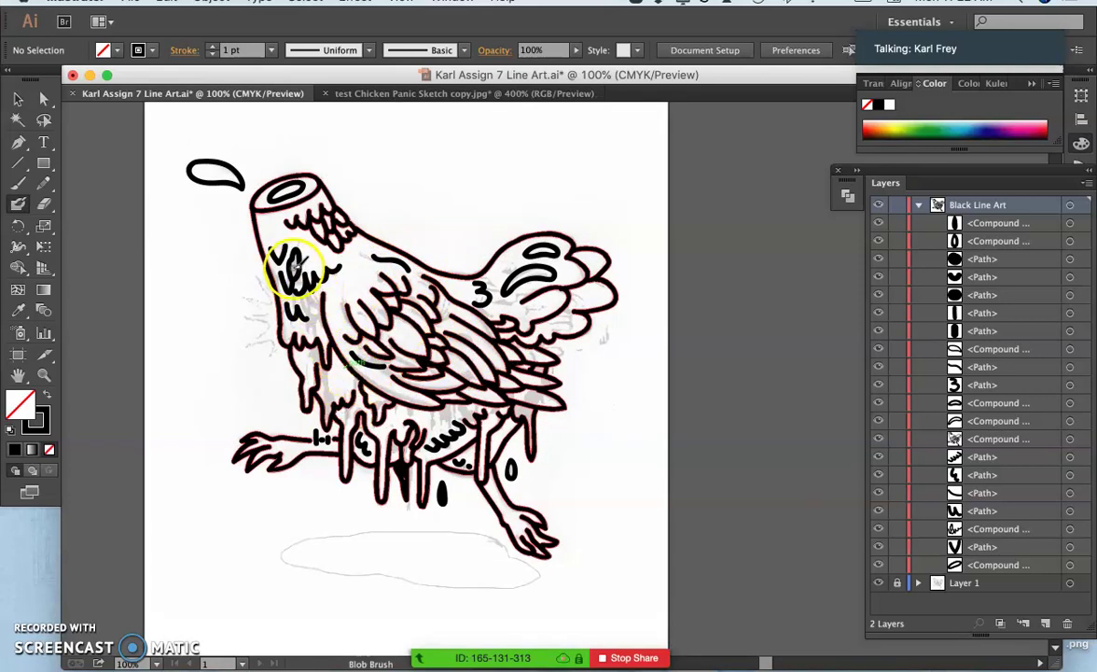
{"action": "left_click_drag", "start_coordinate": [421, 392], "coordinate": [427, 273]}
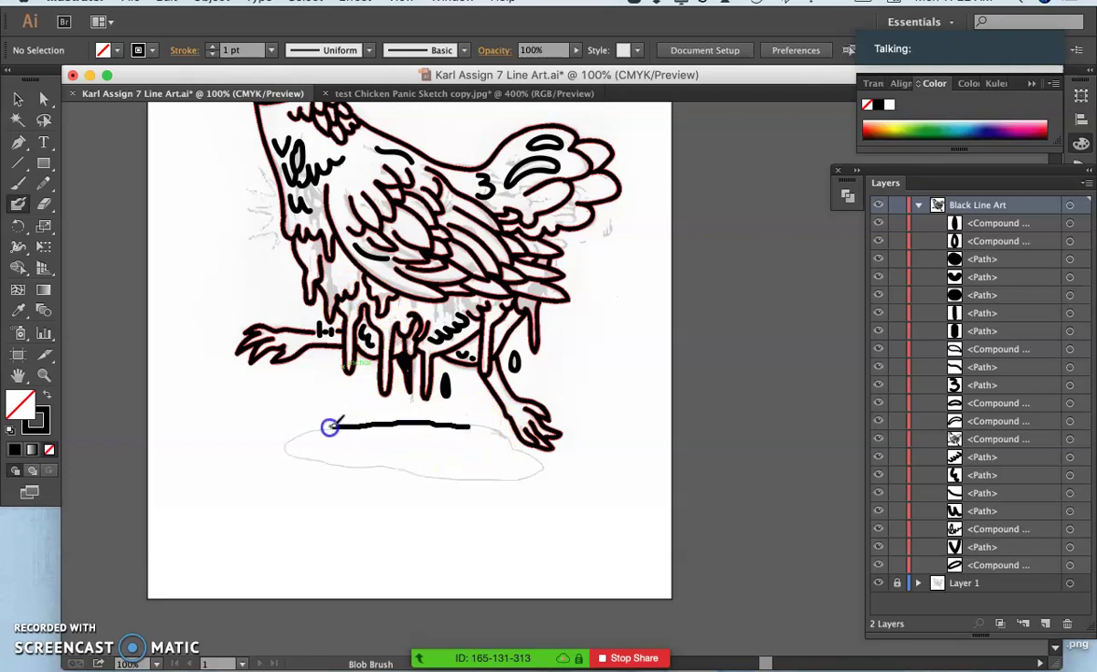
{"action": "left_click_drag", "start_coordinate": [413, 467], "coordinate": [501, 483]}
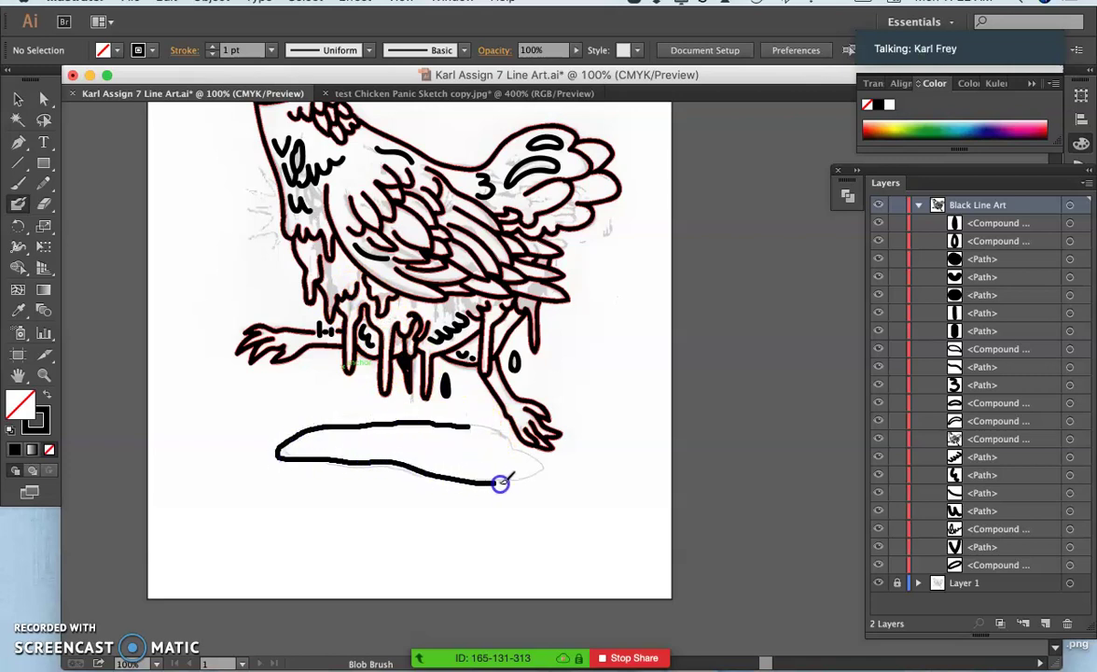
{"action": "left_click_drag", "start_coordinate": [467, 427], "coordinate": [464, 427]}
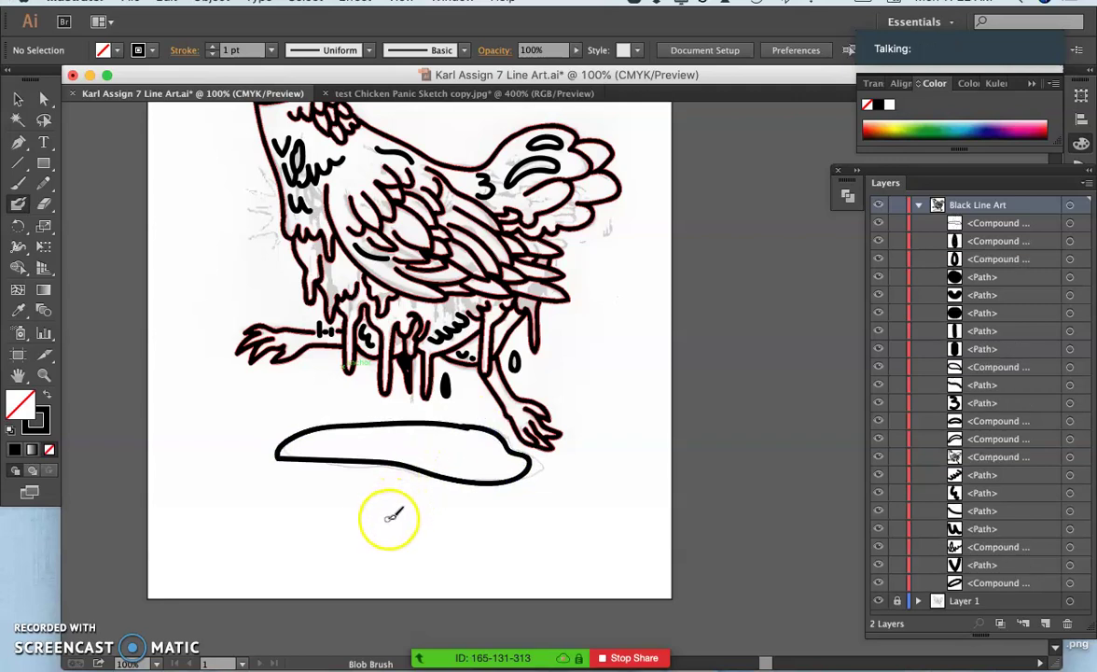
{"action": "key", "text": "ctrl+z"}
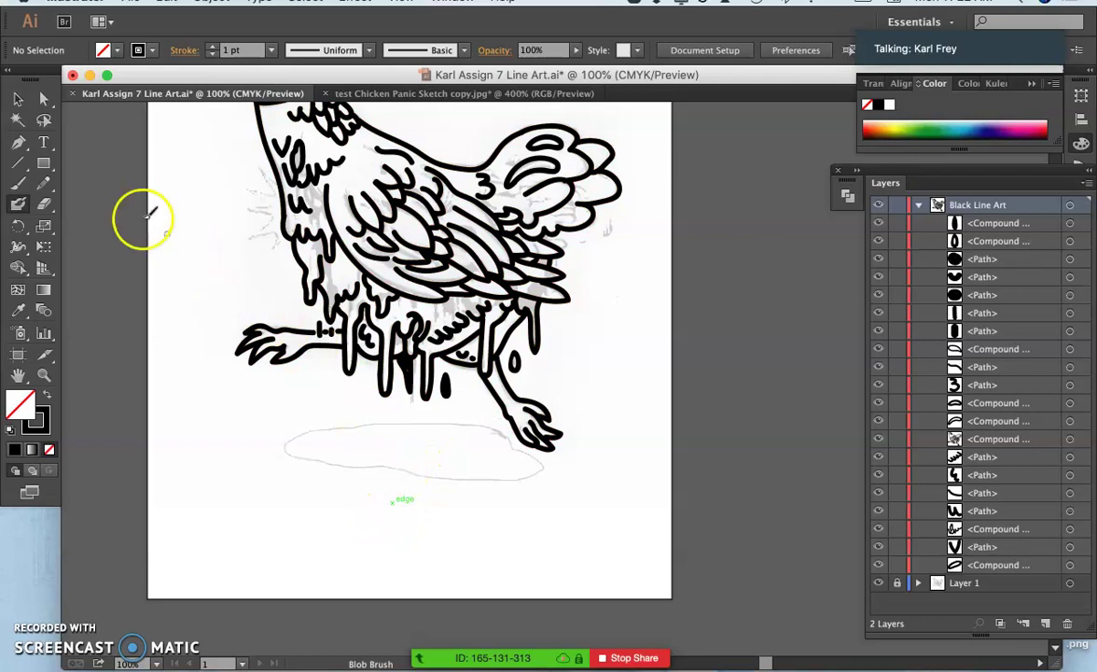
Move the Blob Brush fidelity one notch toward Smooth, trace the ground shadow's outline again, and undo it
{"action": "double_click", "coordinate": [18, 203]}
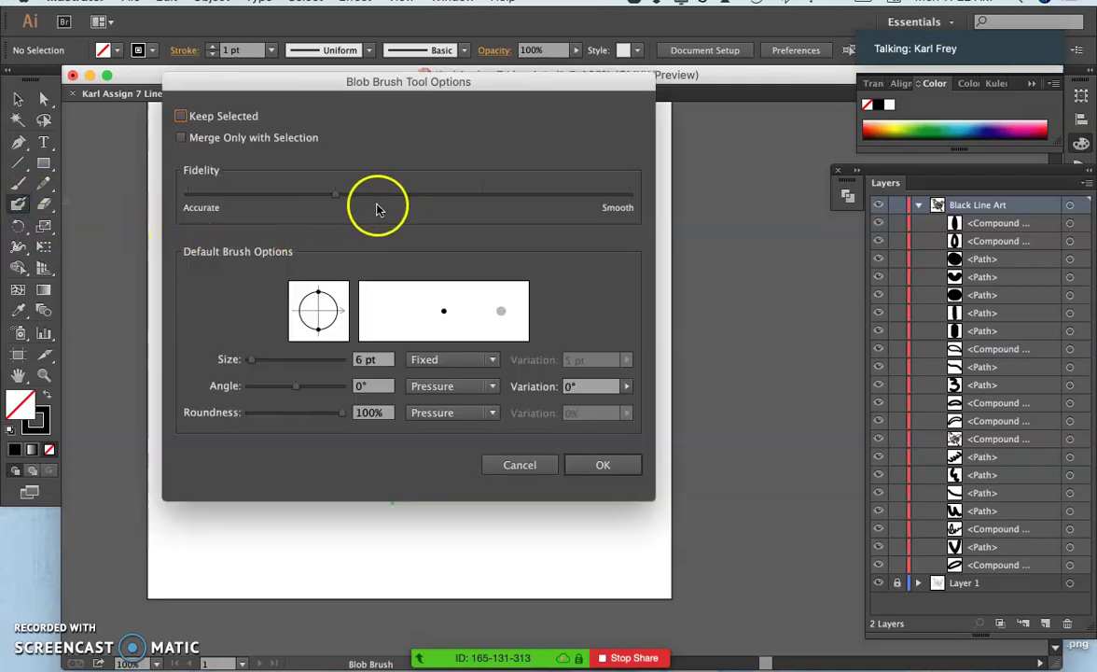
{"action": "left_click", "coordinate": [476, 195]}
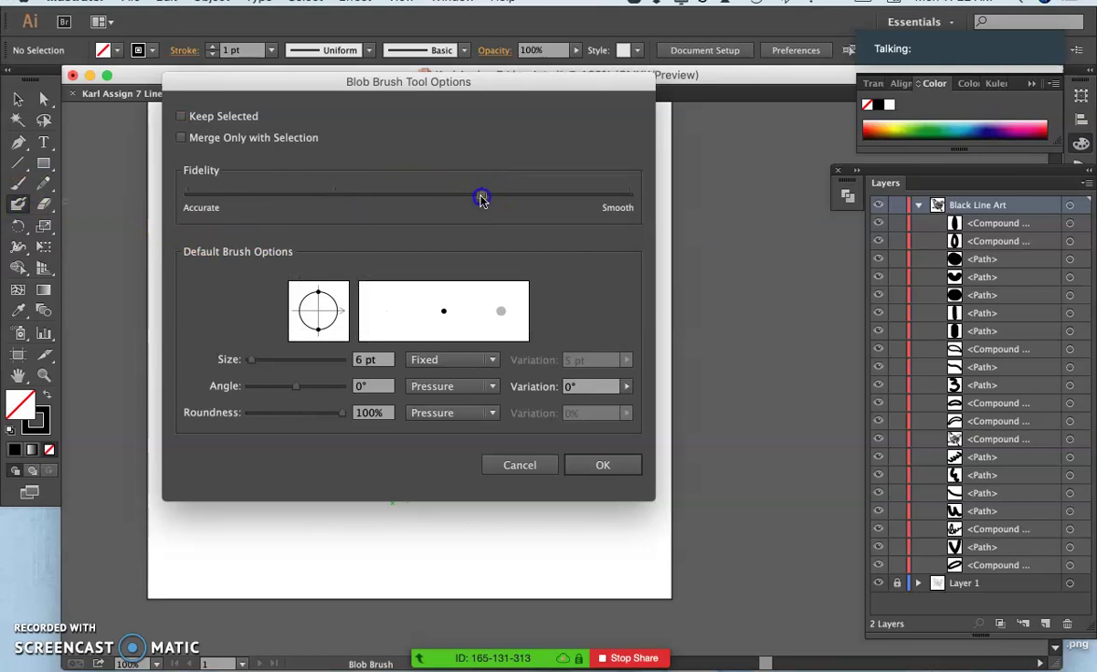
{"action": "left_click", "coordinate": [593, 461]}
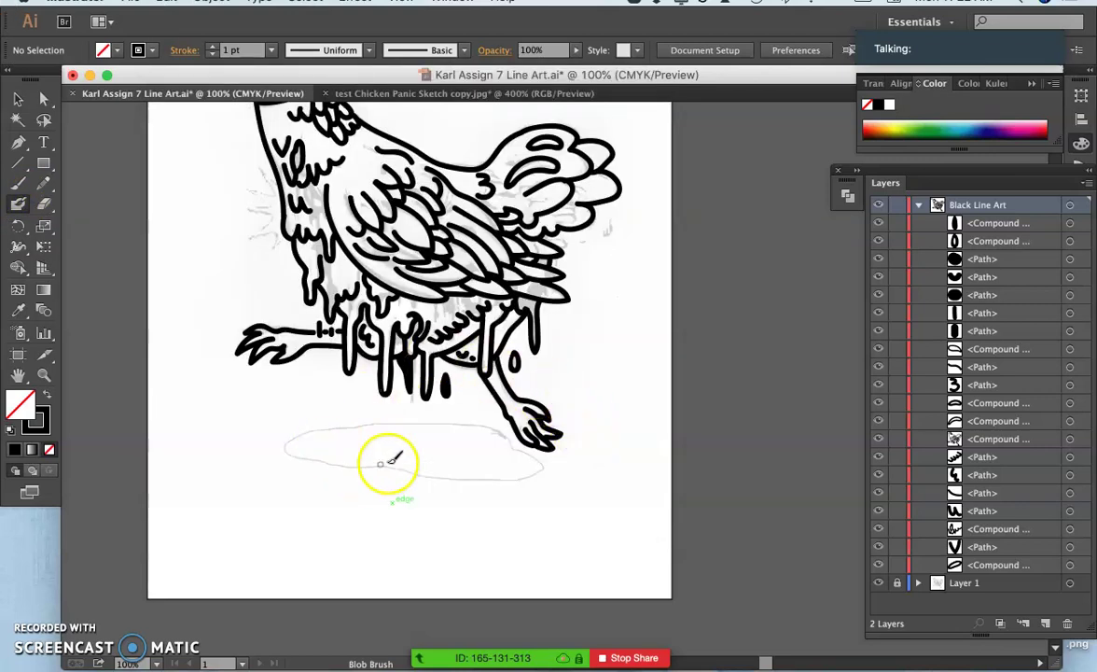
{"action": "left_click_drag", "start_coordinate": [433, 419], "coordinate": [406, 418]}
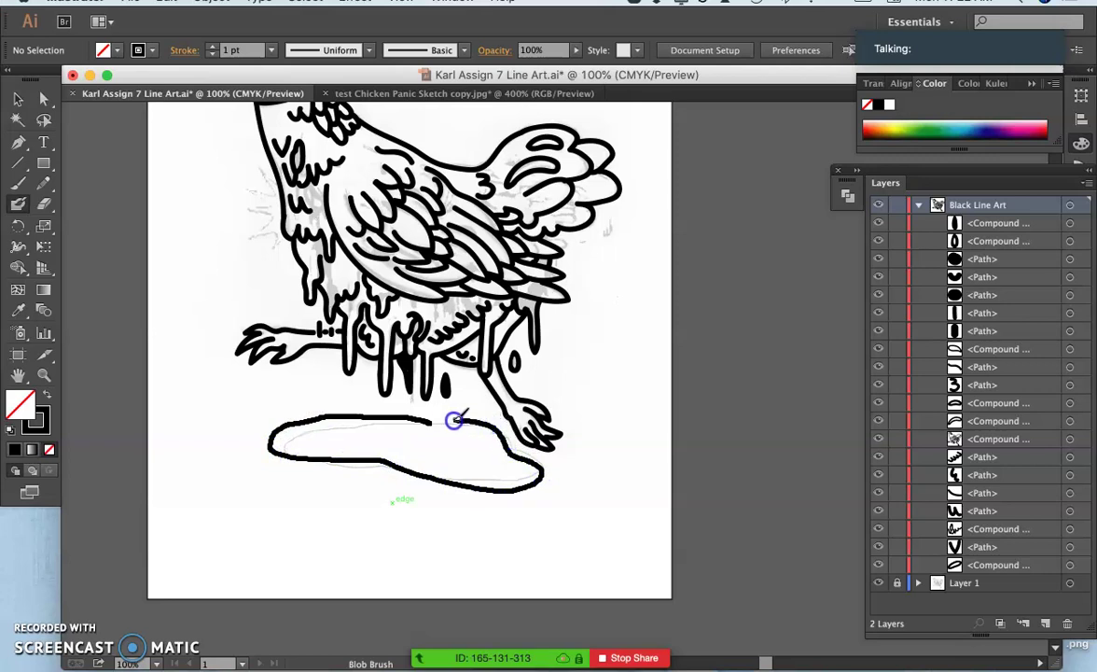
{"action": "left_click_drag", "start_coordinate": [427, 420], "coordinate": [426, 421]}
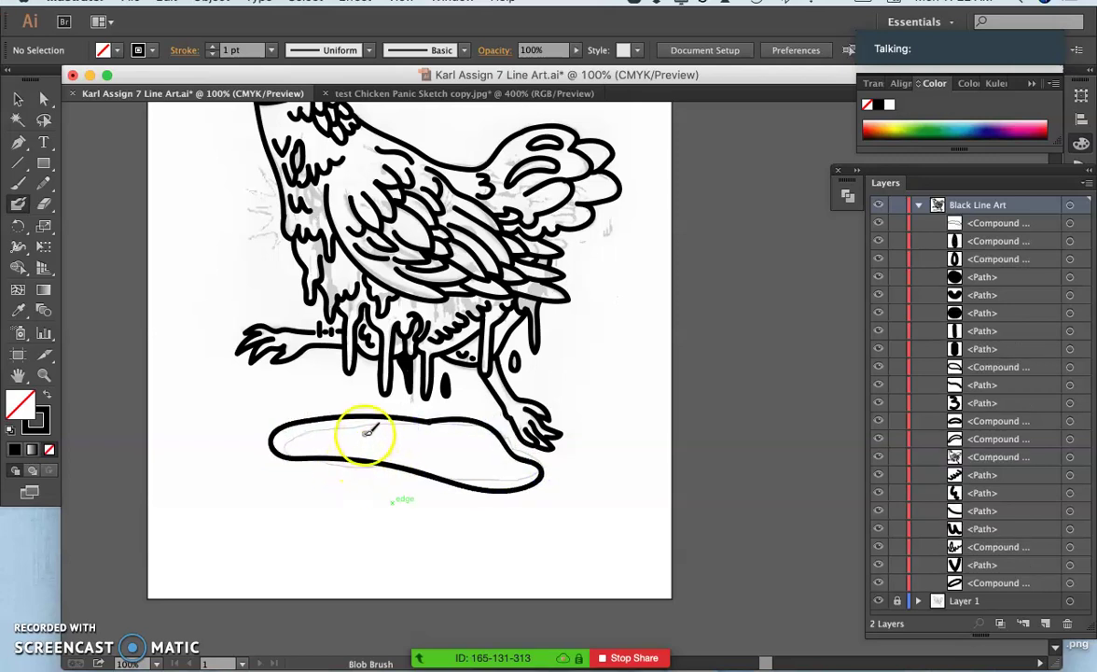
{"action": "key", "text": "super+z"}
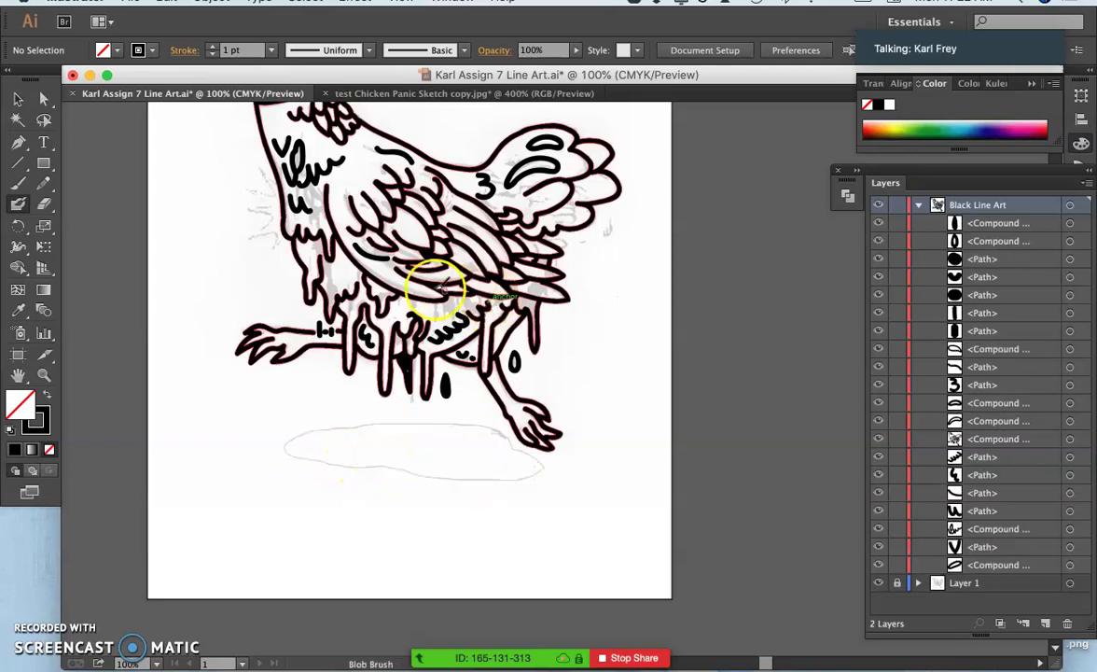
Move the Blob Brush fidelity one notch back toward Accurate and trace a closed ground shadow outline beneath the chicken
{"action": "double_click", "coordinate": [18, 203]}
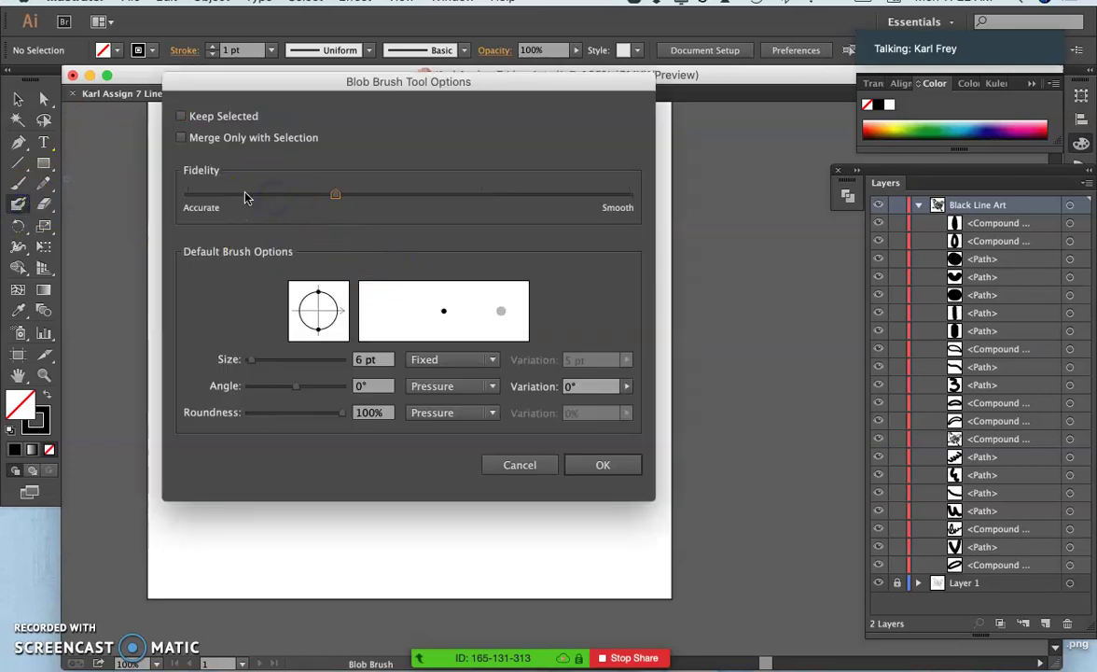
{"action": "left_click", "coordinate": [590, 463]}
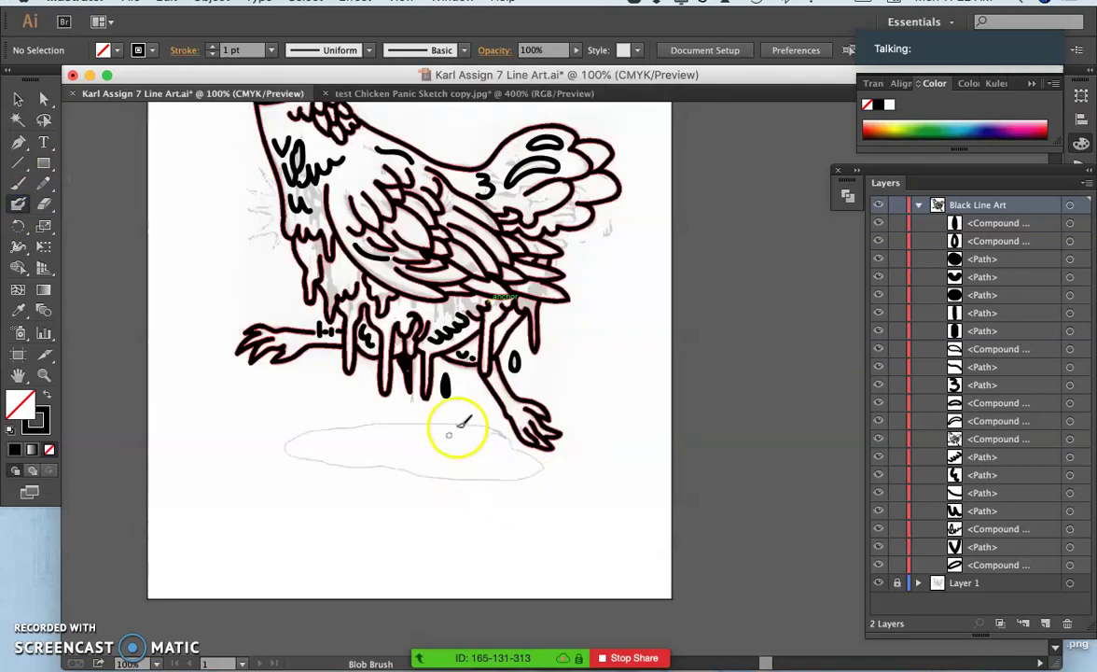
{"action": "left_click_drag", "start_coordinate": [443, 420], "coordinate": [413, 420]}
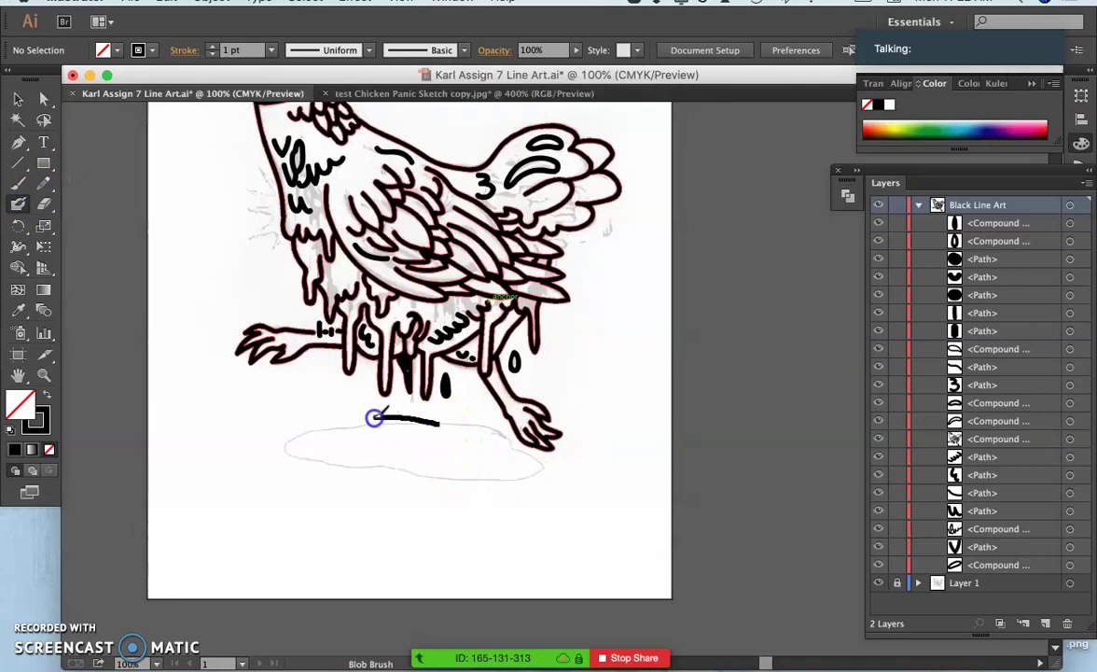
{"action": "left_click_drag", "start_coordinate": [308, 457], "coordinate": [360, 468]}
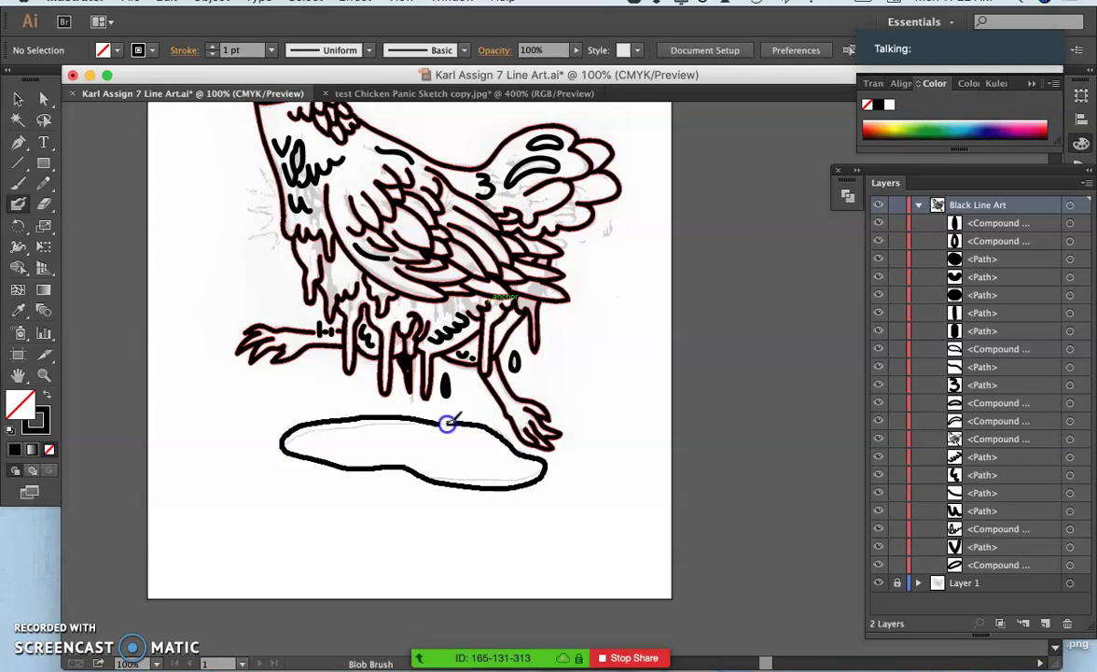
{"action": "left_click_drag", "start_coordinate": [430, 421], "coordinate": [434, 424]}
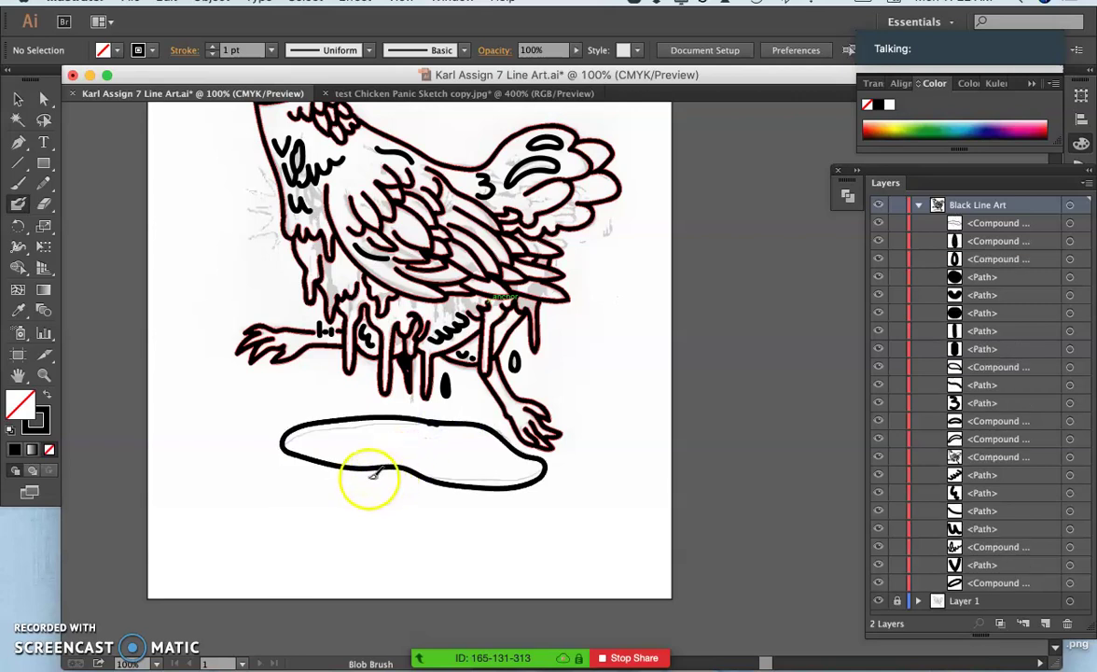
Select the ground shadow outline and redraw its bumpy upper and lower edges straight at the stroke's join with the Pencil tool
{"action": "key", "text": "super+equal"}
{"action": "key", "text": "super+equal"}
{"action": "key", "text": "super+equal"}
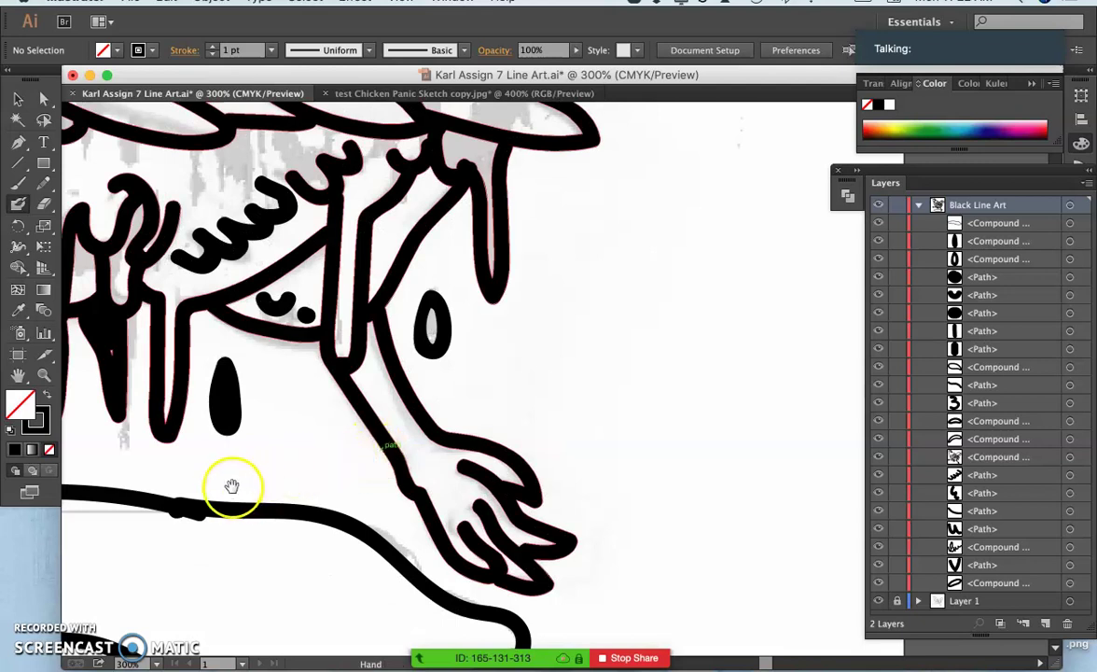
{"action": "left_click_drag", "start_coordinate": [232, 482], "coordinate": [333, 434]}
{"action": "key", "text": "super+equal"}
{"action": "key", "text": "super+equal"}
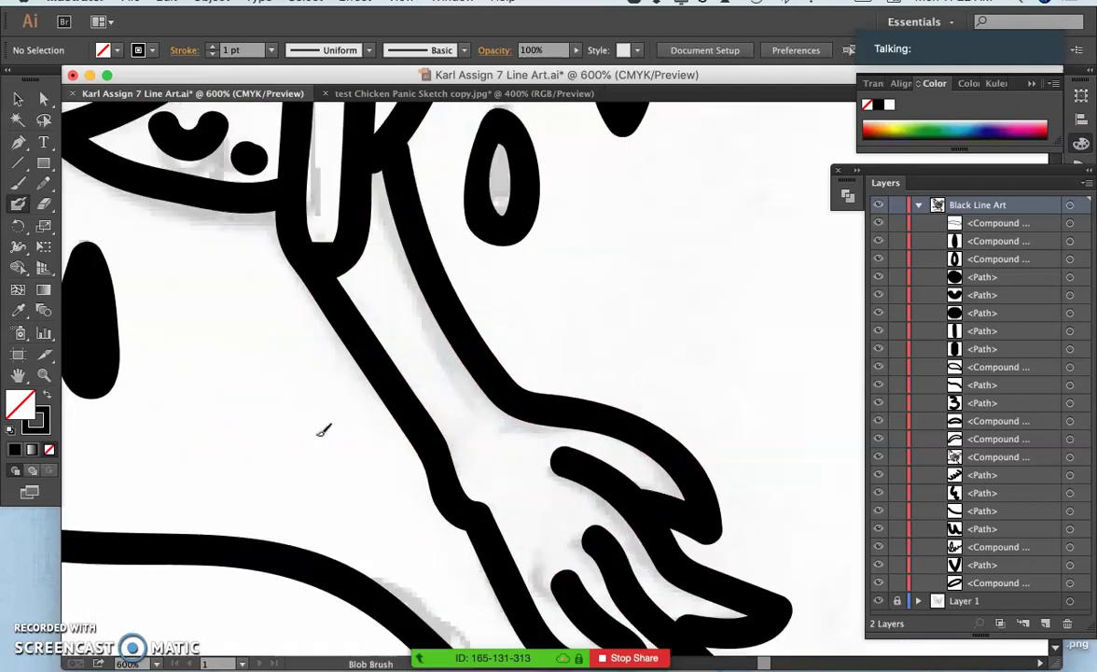
{"action": "left_click_drag", "start_coordinate": [277, 458], "coordinate": [565, 382]}
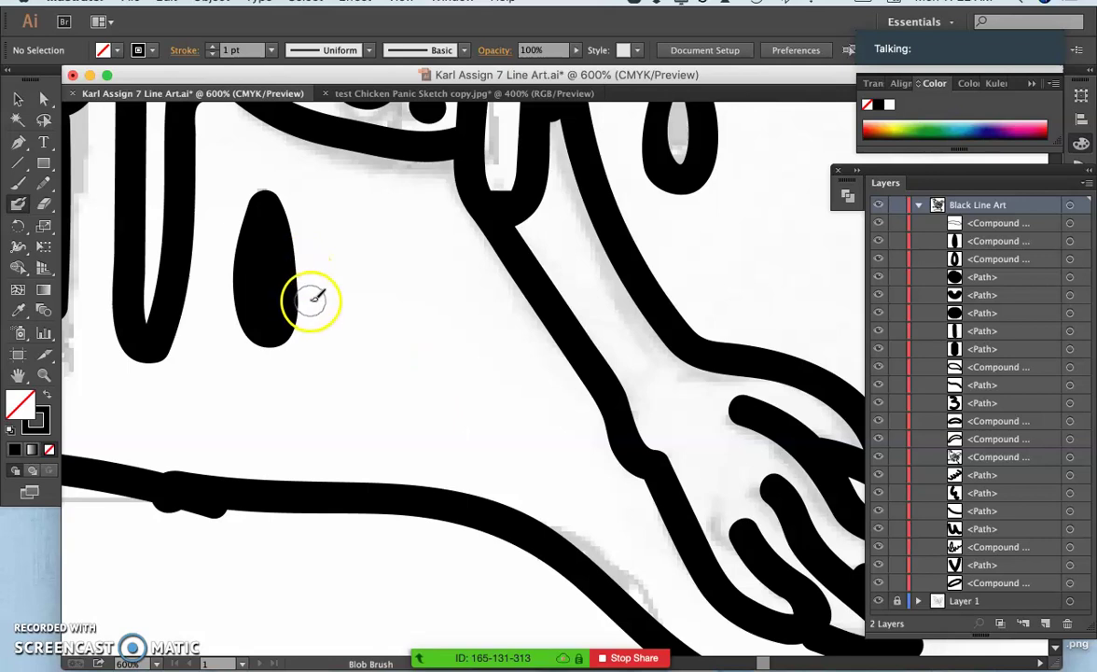
{"action": "left_click_drag", "start_coordinate": [353, 331], "coordinate": [534, 362]}
{"action": "left_click_drag", "start_coordinate": [222, 211], "coordinate": [240, 326]}
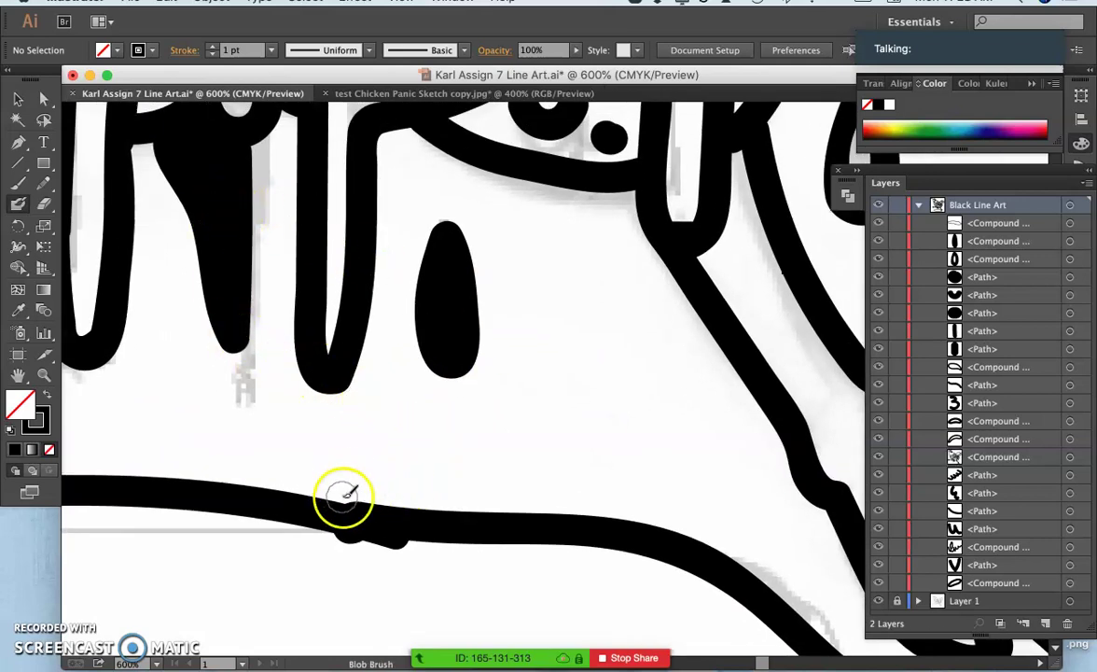
{"action": "key", "text": "a"}
{"action": "left_click", "coordinate": [368, 531]}
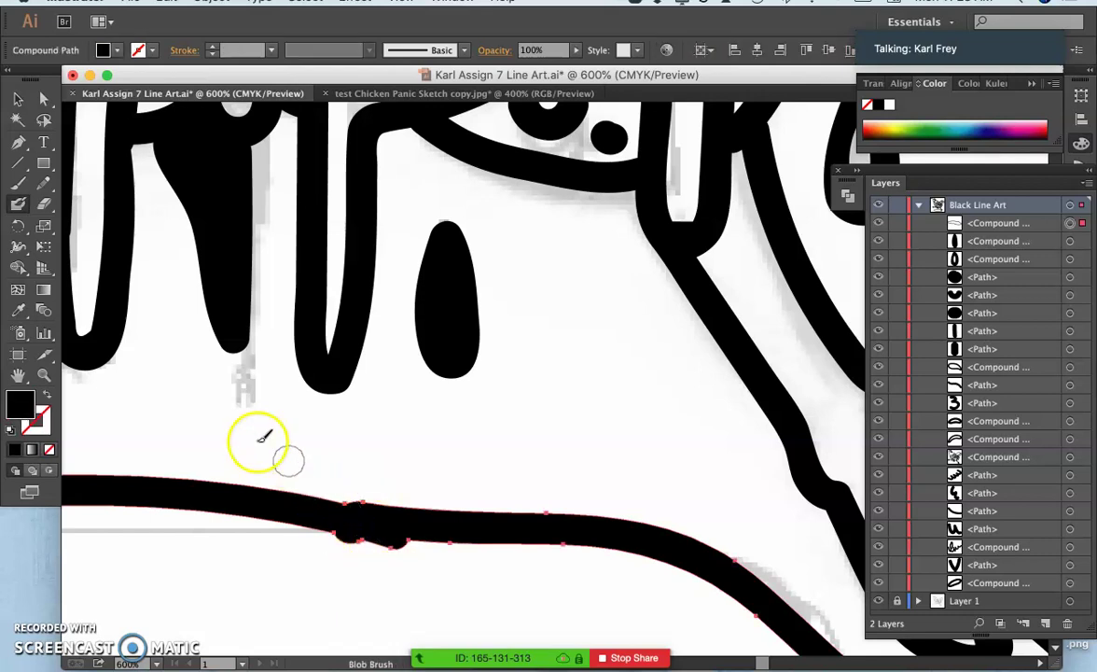
{"action": "left_click", "coordinate": [44, 183]}
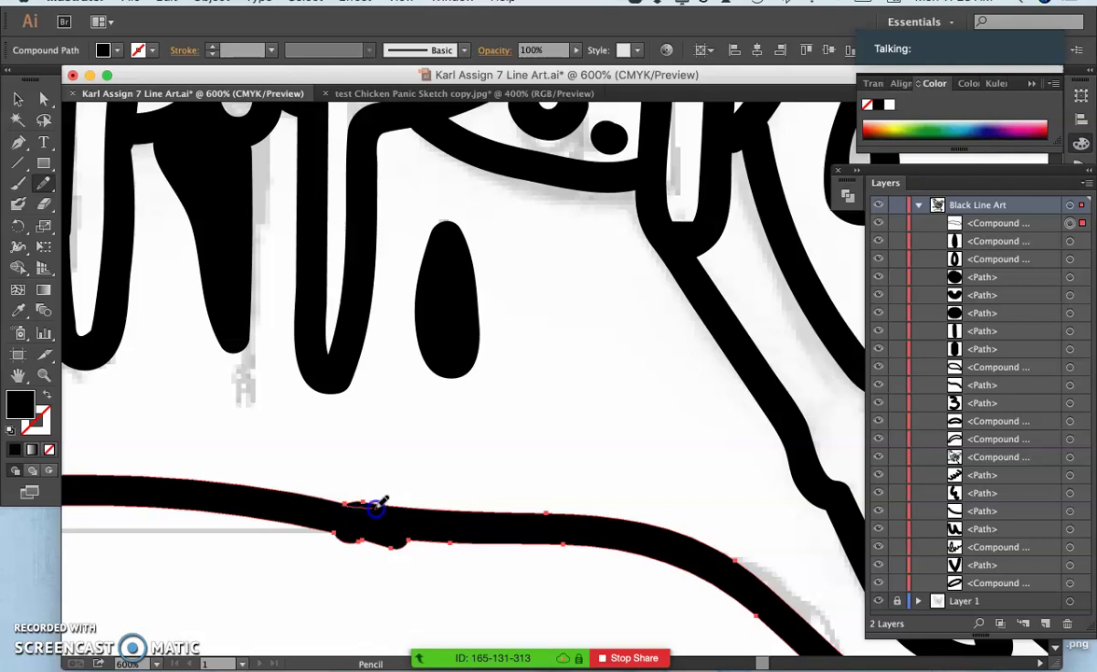
{"action": "mouse_move", "coordinate": [413, 518]}
{"action": "left_mouse_down"}
{"action": "mouse_move", "coordinate": [384, 547]}
{"action": "mouse_move", "coordinate": [354, 550]}
{"action": "mouse_move", "coordinate": [336, 532]}
{"action": "mouse_move", "coordinate": [348, 514]}
{"action": "mouse_move", "coordinate": [378, 523]}
{"action": "left_mouse_up"}
{"action": "key", "text": "a"}
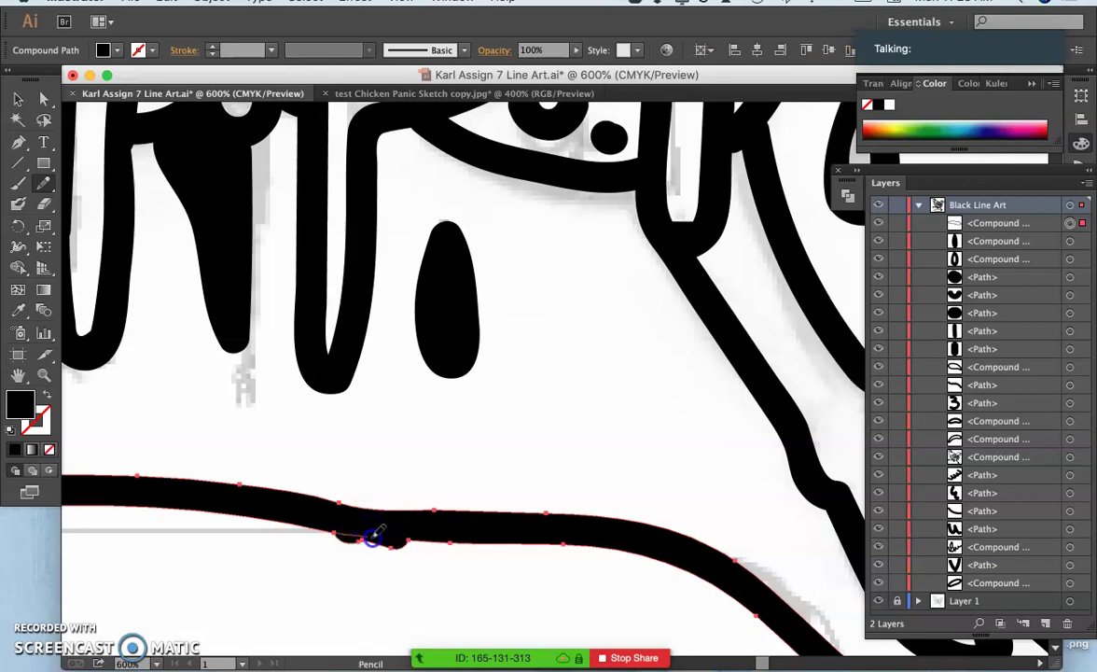
{"action": "left_click_drag", "start_coordinate": [411, 540], "coordinate": [411, 534]}
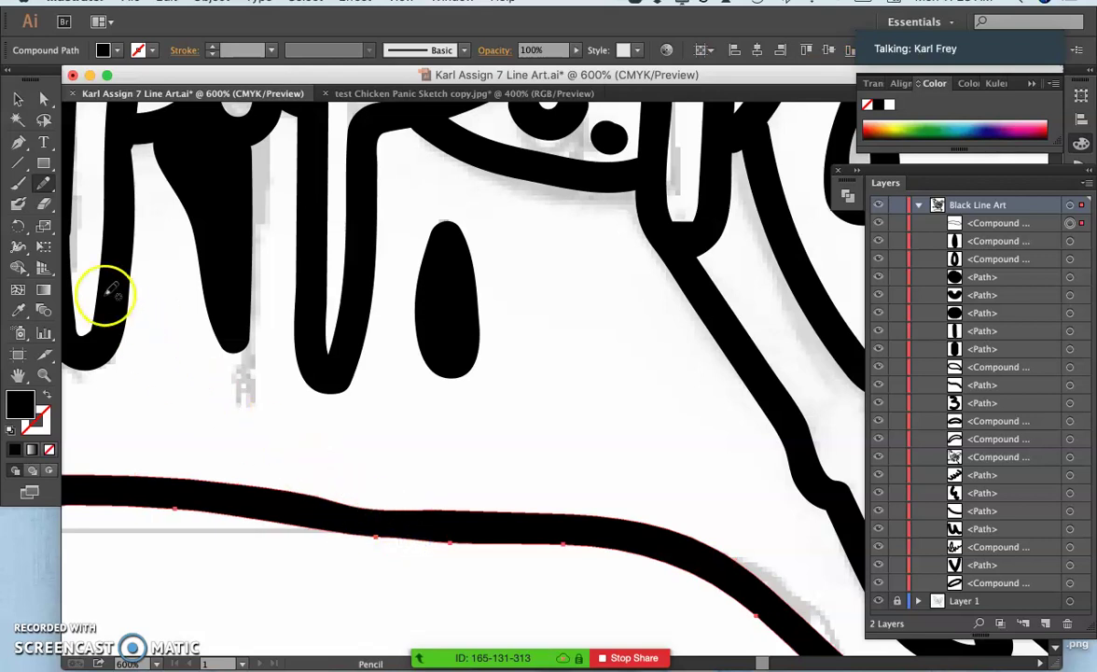
Even out the lower and upper edges of the shadow outline around the repaired join with the Smooth tool
{"action": "left_click_drag", "start_coordinate": [44, 184], "coordinate": [76, 202]}
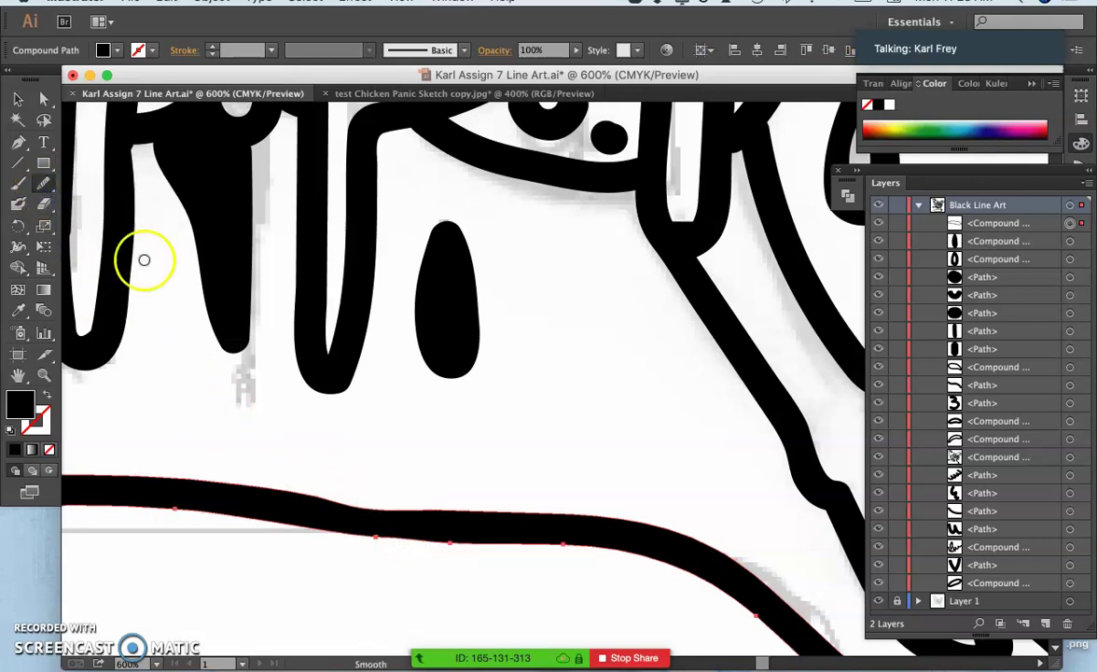
{"action": "left_click_drag", "start_coordinate": [389, 548], "coordinate": [490, 560]}
{"action": "key", "text": "a"}
{"action": "left_click", "coordinate": [404, 507]}
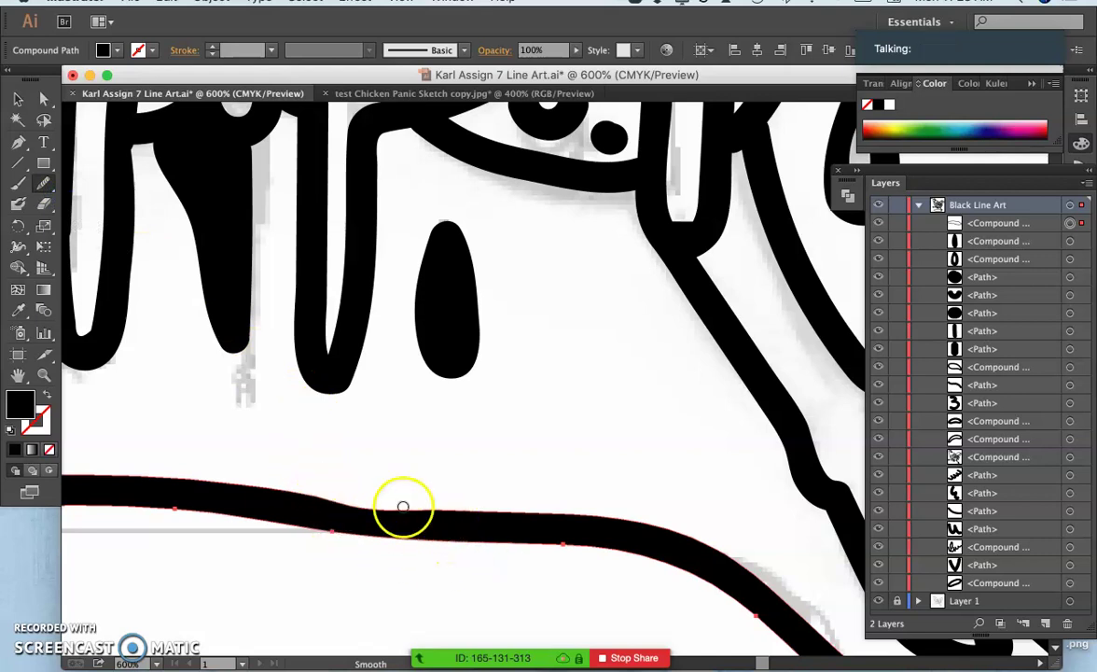
{"action": "mouse_move", "coordinate": [406, 526]}
{"action": "left_mouse_down"}
{"action": "mouse_move", "coordinate": [364, 496]}
{"action": "mouse_move", "coordinate": [331, 500]}
{"action": "left_mouse_up"}
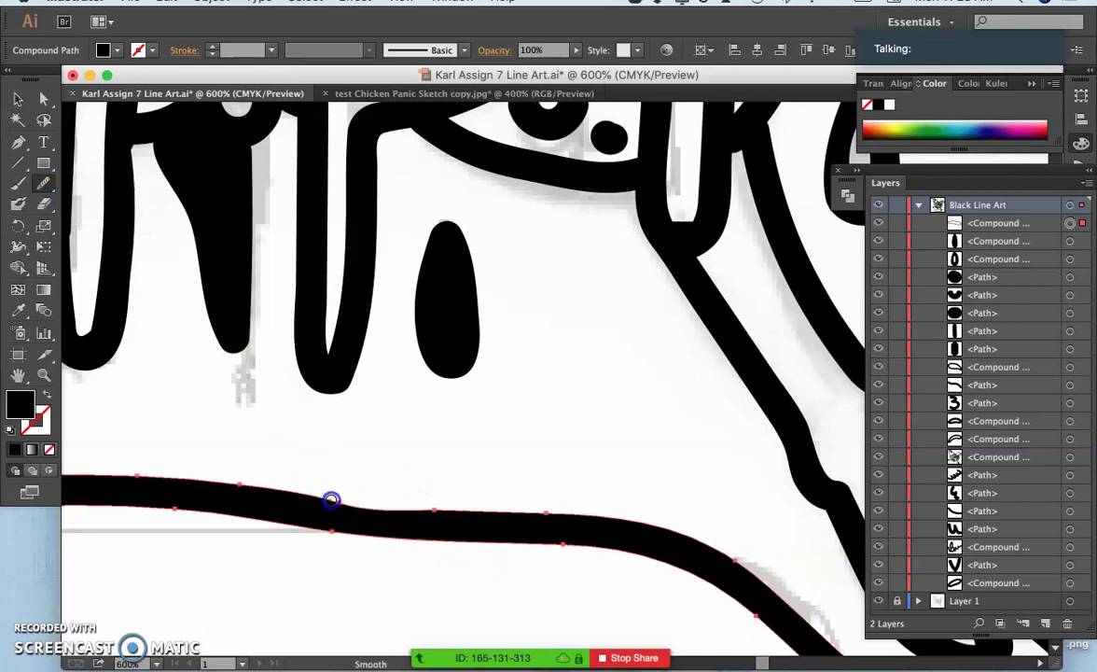
{"action": "left_click_drag", "start_coordinate": [442, 507], "coordinate": [434, 508]}
{"action": "key", "text": "a"}
{"action": "key", "text": "super+minus"}
{"action": "key", "text": "super+minus"}
{"action": "key", "text": "super+minus"}
{"action": "key", "text": "super+minus"}
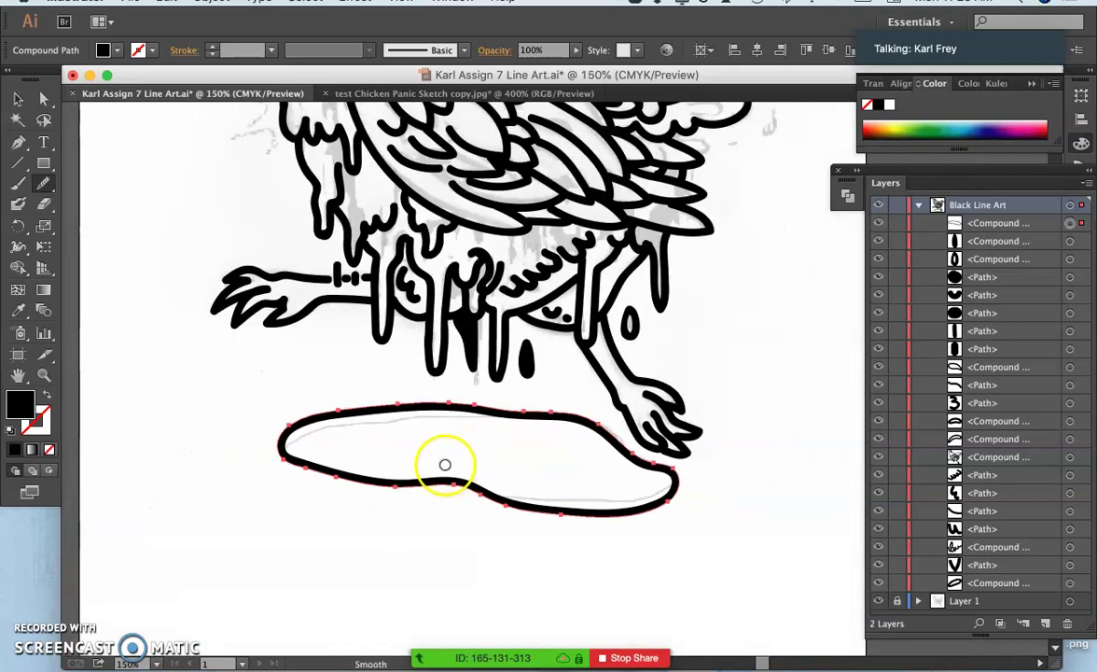